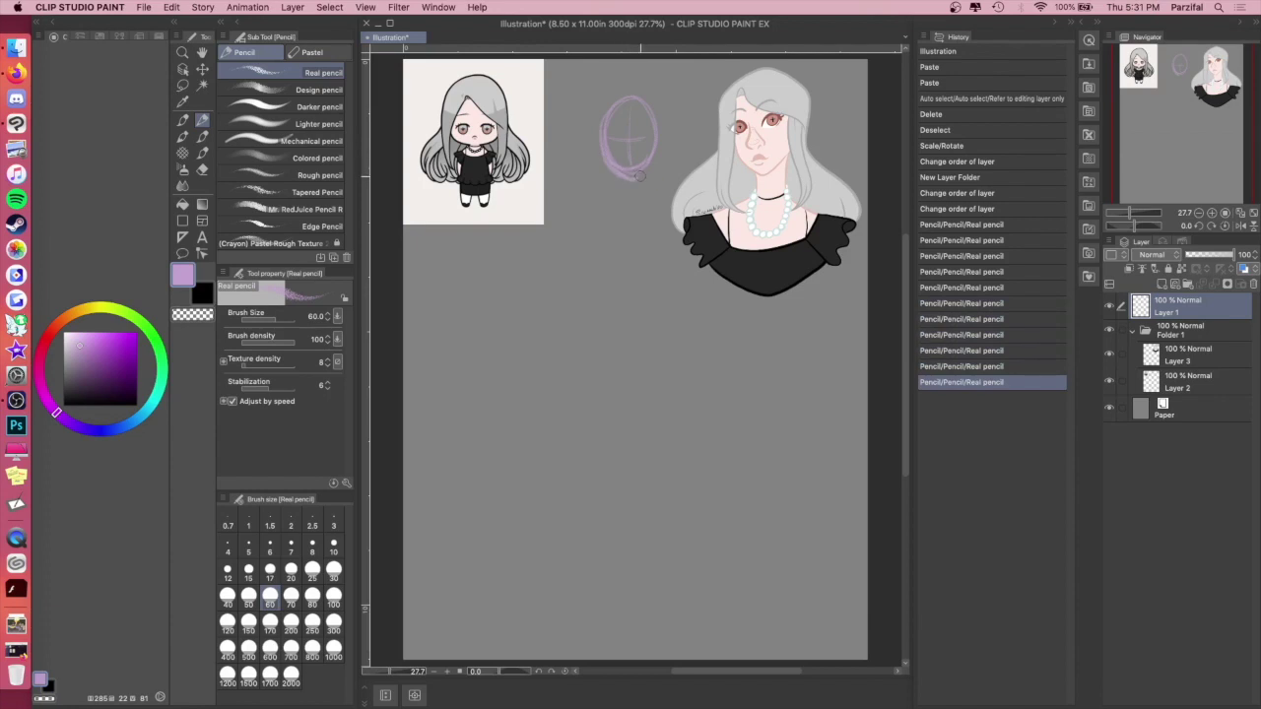
Step: Sketch the neck lines beneath the head oval with the purple Real pencil at size 60
drag(619, 182, 621, 204)
drag(646, 178, 643, 203)
drag(645, 179, 643, 205)
drag(643, 203, 651, 217)
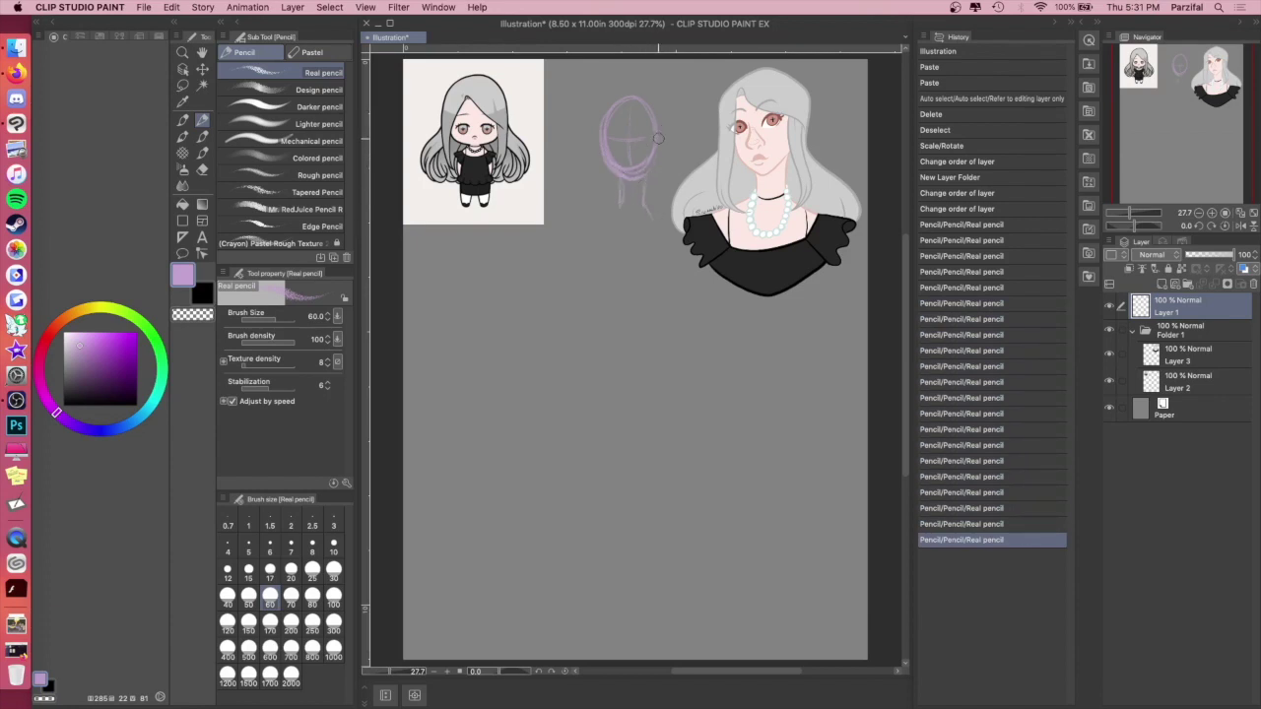
Step: Sketch the eyes on the head guide and extend the neck into sloping shoulder lines
drag(640, 128, 650, 134)
mouse_move(645, 132)
mouse_down()
mouse_move(605, 137)
mouse_move(654, 140)
mouse_up()
mouse_move(633, 118)
mouse_down()
mouse_move(624, 164)
mouse_move(637, 165)
mouse_move(620, 167)
mouse_move(633, 165)
mouse_move(620, 205)
mouse_up()
drag(618, 208, 593, 218)
mouse_move(647, 177)
mouse_down()
mouse_move(647, 195)
mouse_move(619, 206)
mouse_up()
drag(616, 205, 591, 218)
drag(645, 179, 671, 237)
drag(615, 206, 594, 218)
mouse_move(611, 209)
mouse_down()
mouse_move(566, 224)
mouse_move(678, 241)
mouse_up()
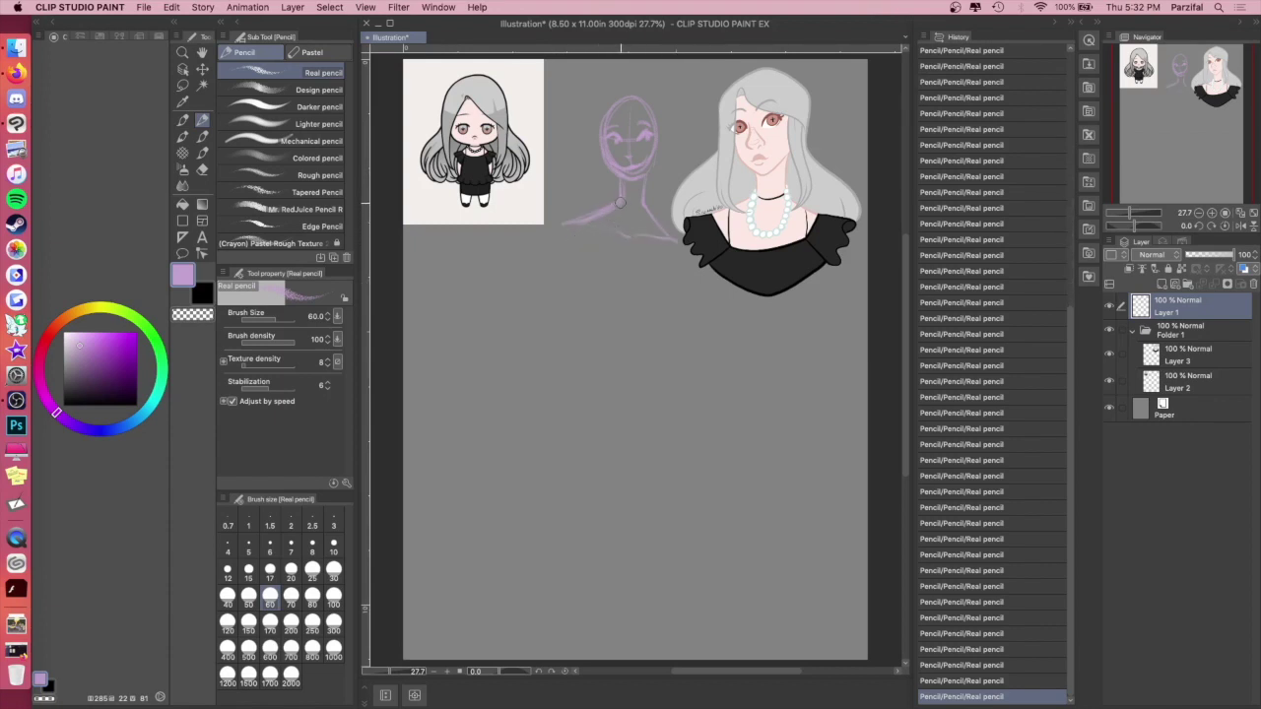
Step: Rough out the torso, narrow waist and wide hips, with the upper arms hanging from the shoulders
mouse_move(621, 239)
mouse_down()
mouse_move(637, 291)
mouse_move(662, 273)
mouse_move(583, 253)
mouse_move(582, 275)
mouse_move(671, 260)
mouse_move(670, 235)
mouse_move(633, 301)
mouse_move(600, 230)
mouse_move(617, 297)
mouse_move(589, 292)
mouse_move(624, 296)
mouse_move(588, 321)
mouse_move(611, 344)
mouse_move(655, 295)
mouse_move(656, 317)
mouse_move(620, 326)
mouse_move(617, 345)
mouse_move(588, 306)
mouse_move(622, 389)
mouse_up()
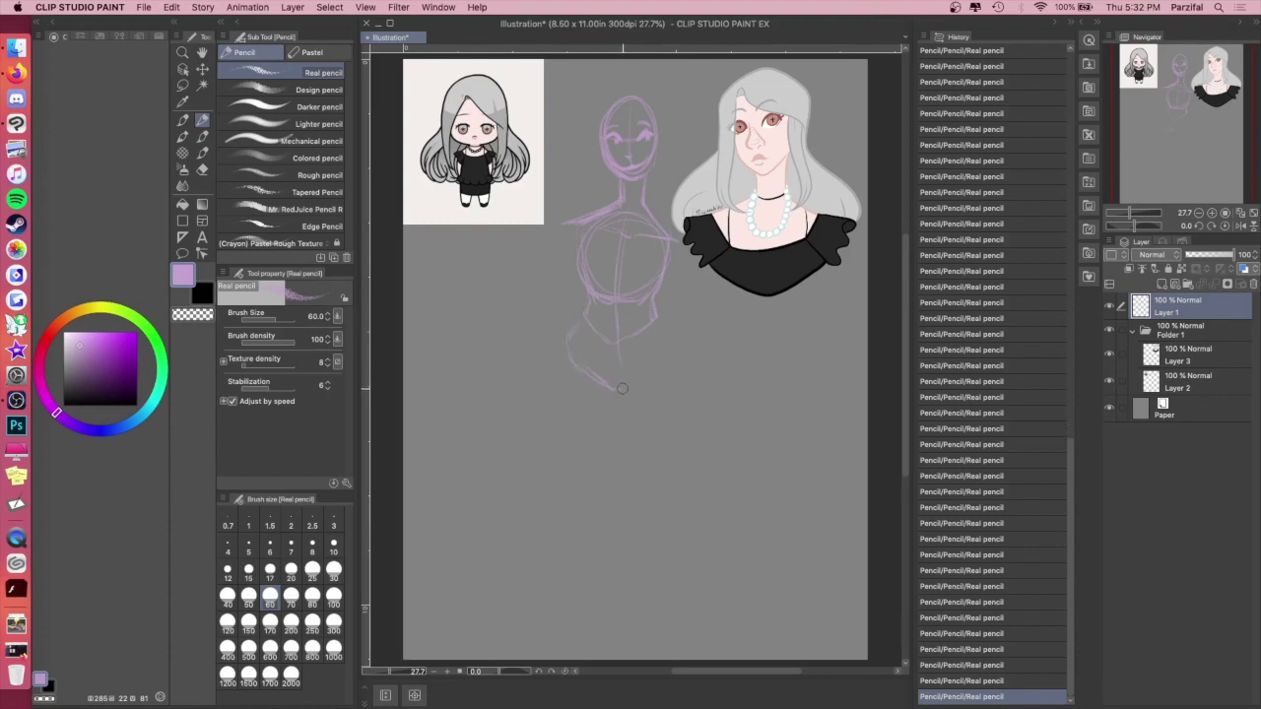
drag(570, 356, 609, 461)
drag(570, 223, 551, 257)
mouse_move(659, 226)
mouse_down()
mouse_move(695, 274)
mouse_move(687, 288)
mouse_up()
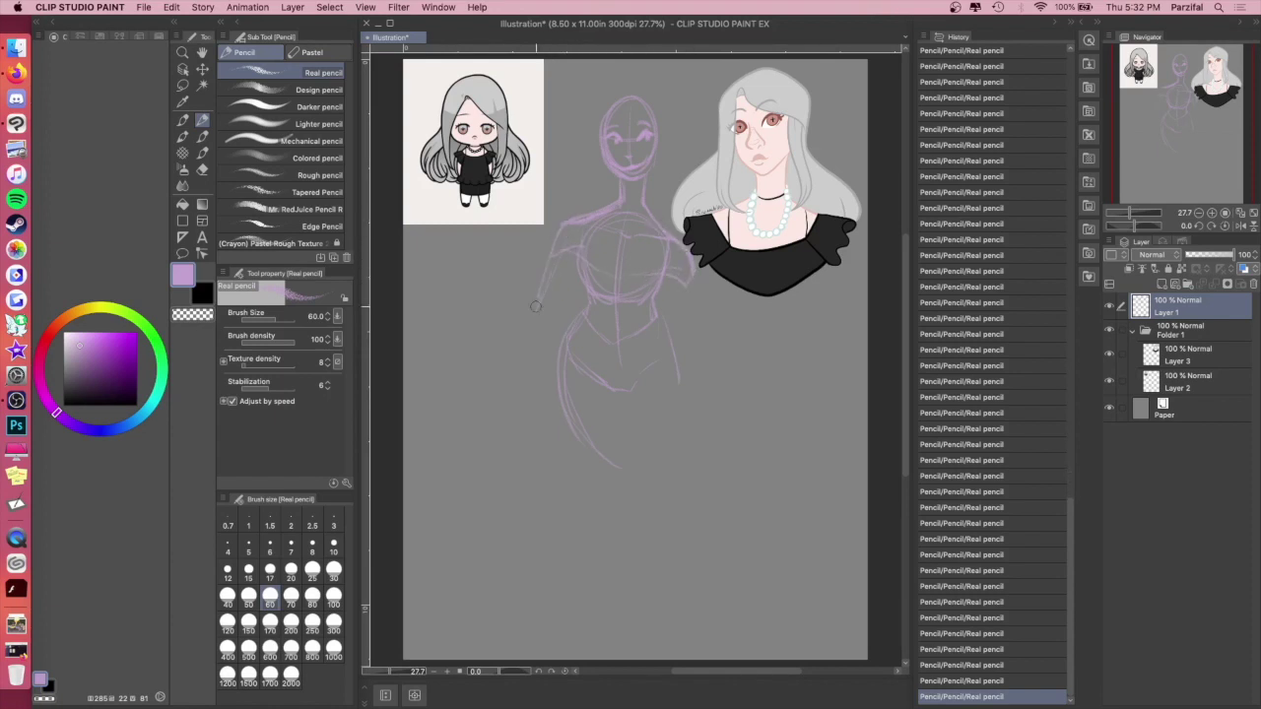
drag(656, 287, 679, 379)
drag(570, 328, 591, 453)
drag(674, 344, 676, 410)
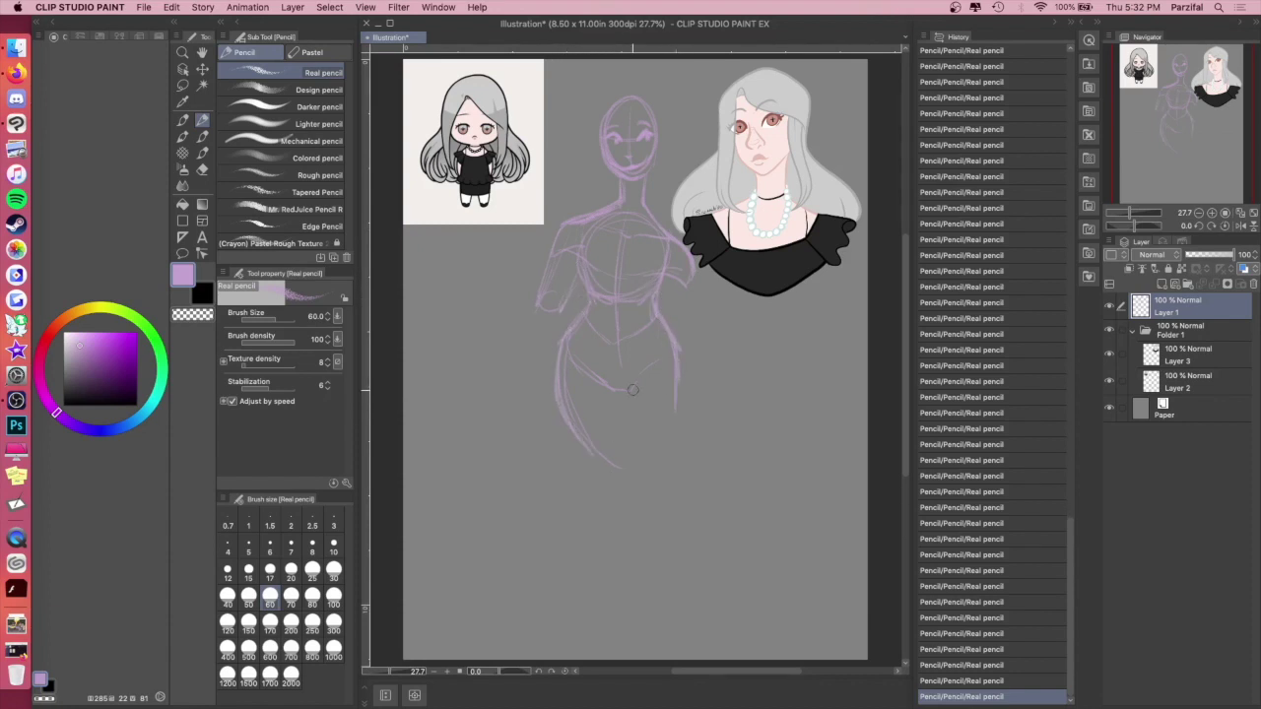
Step: Sketch the overlapping thighs and lower legs, plus the straight arm alongside the right hip
mouse_move(634, 375)
mouse_down()
mouse_move(633, 488)
mouse_move(654, 478)
mouse_up()
mouse_move(677, 355)
mouse_down()
mouse_move(675, 445)
mouse_move(642, 482)
mouse_move(671, 532)
mouse_up()
drag(613, 461, 657, 577)
mouse_move(651, 479)
mouse_down()
mouse_move(676, 504)
mouse_move(670, 579)
mouse_up()
drag(582, 455, 603, 569)
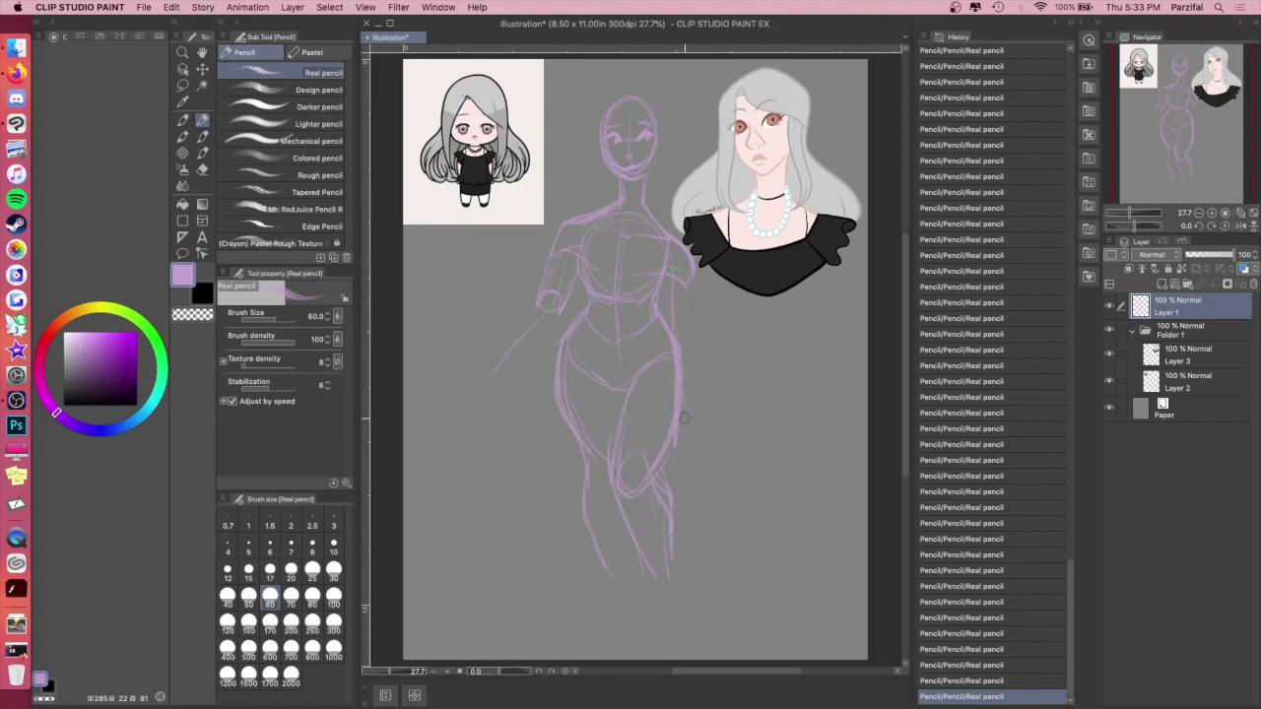
drag(689, 271, 684, 398)
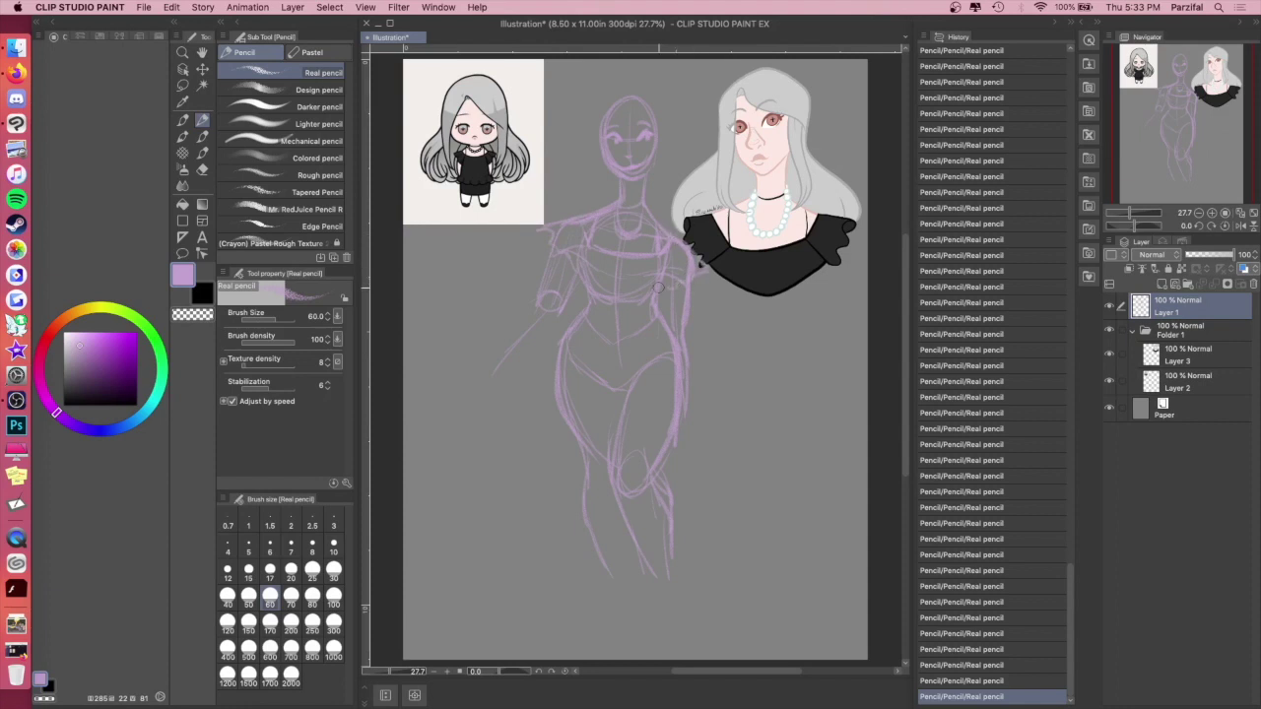
Step: Sketch the fitted skirt's flared, ruffled hem around the figure's knees
mouse_move(574, 443)
mouse_down()
mouse_move(572, 494)
mouse_move(584, 473)
mouse_move(558, 512)
mouse_up()
drag(587, 470, 548, 515)
mouse_move(575, 450)
mouse_down()
mouse_move(581, 469)
mouse_move(549, 515)
mouse_move(611, 511)
mouse_move(658, 480)
mouse_up()
drag(585, 503, 657, 505)
mouse_move(530, 509)
mouse_down()
mouse_move(589, 555)
mouse_move(687, 528)
mouse_move(676, 493)
mouse_move(621, 466)
mouse_move(647, 539)
mouse_move(619, 489)
mouse_move(598, 509)
mouse_move(615, 510)
mouse_move(634, 582)
mouse_move(594, 519)
mouse_move(612, 584)
mouse_up()
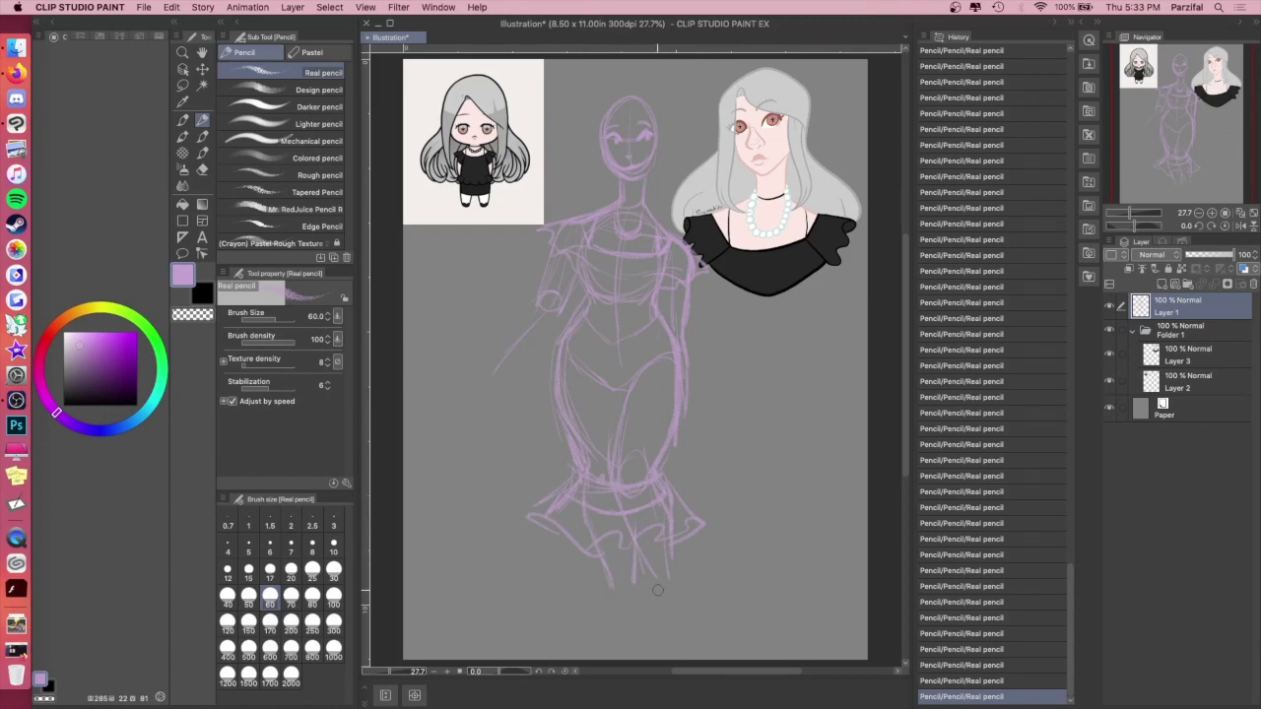
Step: Scale the sketched figure to 94% and reposition it higher on the page
key(super+t)
drag(708, 593, 695, 561)
drag(647, 437, 667, 432)
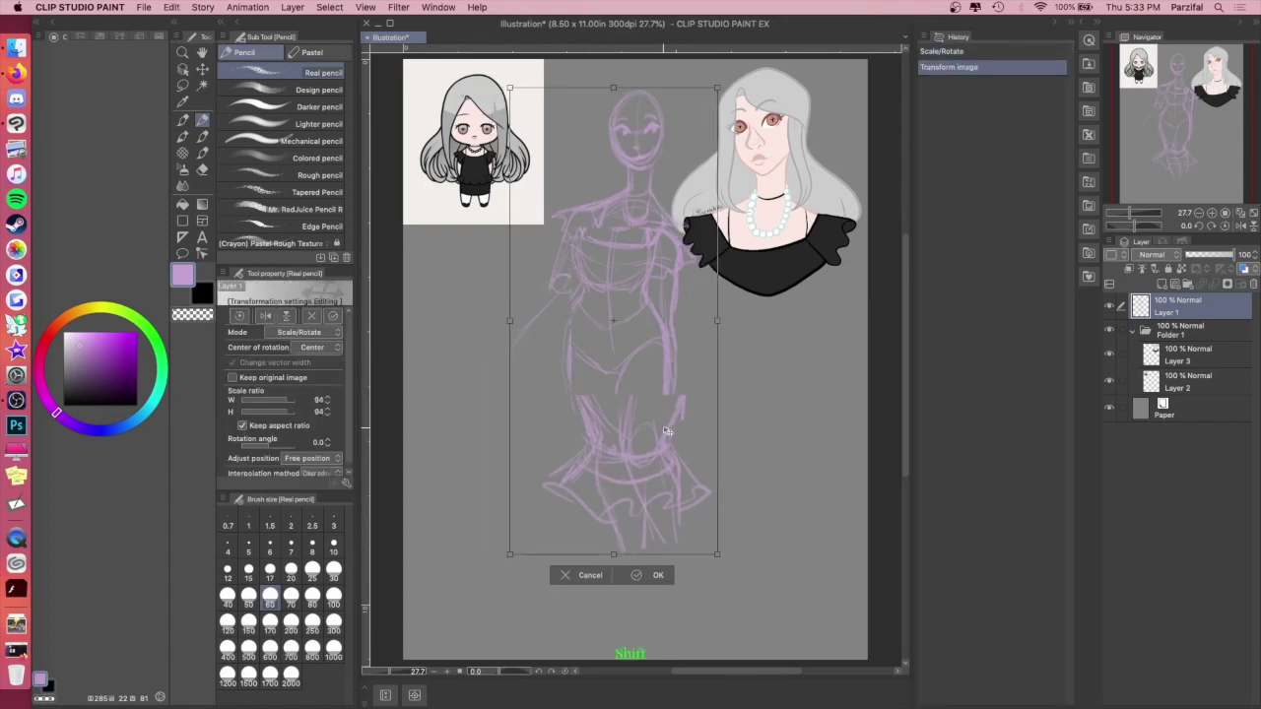
key(Return)
Step: Sketch the left lower leg below the ruffled hem, ending in a pointed high-heeled foot
mouse_move(589, 429)
mouse_down()
mouse_move(616, 544)
mouse_move(640, 544)
mouse_move(614, 585)
mouse_up()
mouse_move(641, 535)
mouse_down()
mouse_move(652, 572)
mouse_move(597, 605)
mouse_move(615, 583)
mouse_up()
mouse_move(616, 534)
mouse_down()
mouse_move(629, 551)
mouse_move(646, 548)
mouse_move(641, 585)
mouse_up()
drag(642, 571, 632, 603)
drag(619, 580, 585, 610)
mouse_move(586, 609)
mouse_down()
mouse_move(597, 619)
mouse_move(627, 606)
mouse_up()
mouse_move(641, 574)
mouse_down()
mouse_move(636, 601)
mouse_move(615, 587)
mouse_move(609, 615)
mouse_up()
mouse_move(603, 623)
mouse_down()
mouse_move(633, 619)
mouse_move(585, 621)
mouse_up()
drag(646, 547, 651, 563)
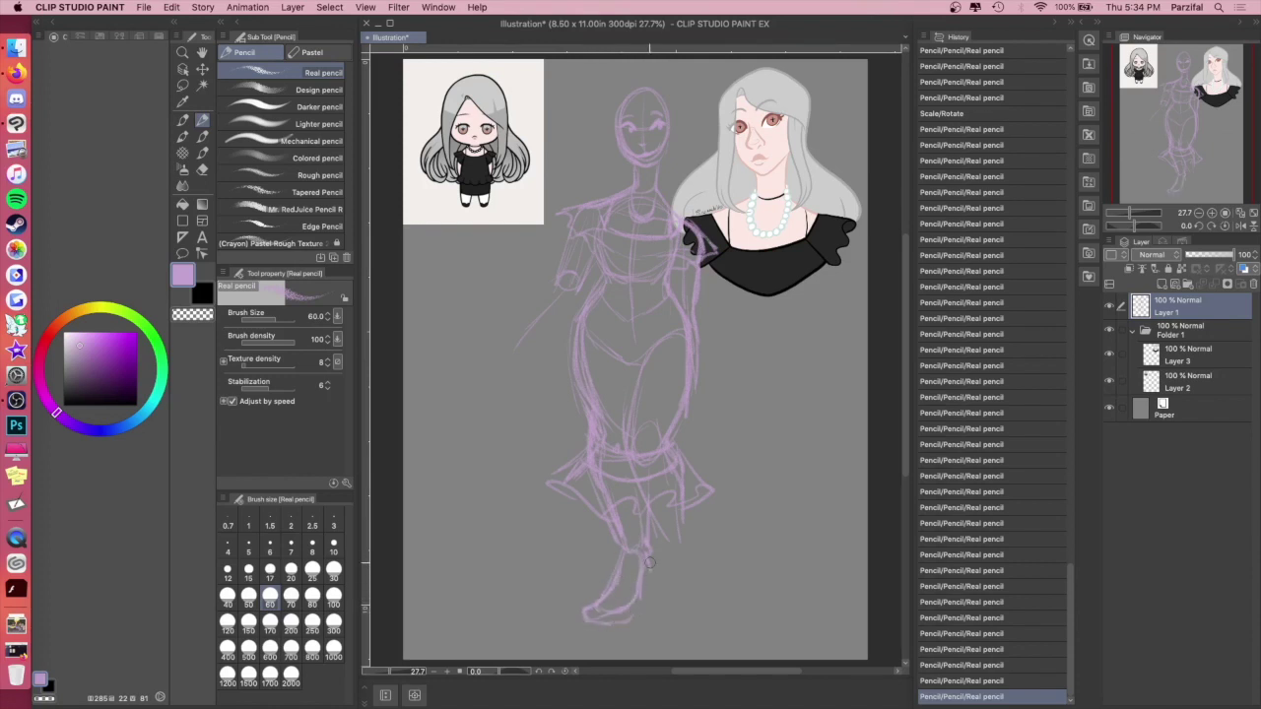
Step: Sketch the right lower leg and its pointed shoe, and refine the left shoe
drag(630, 450, 658, 537)
drag(648, 510, 678, 593)
drag(668, 562, 684, 612)
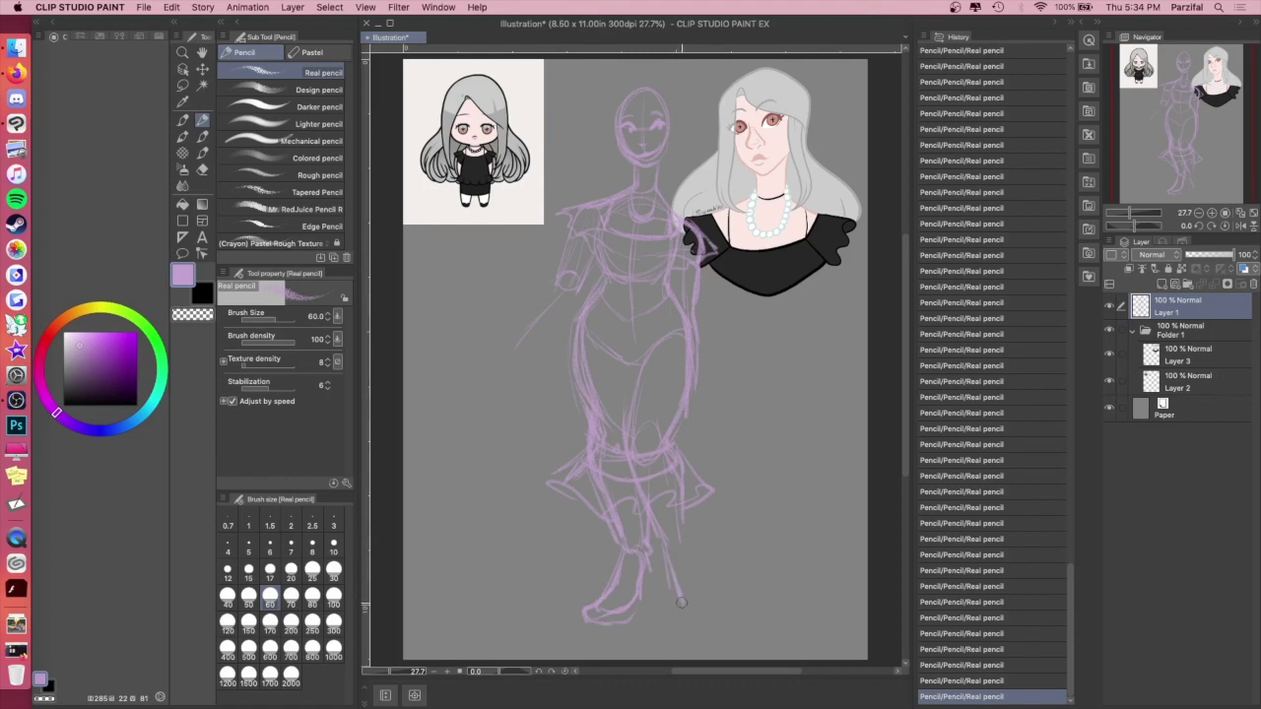
drag(675, 540, 697, 575)
drag(695, 624, 706, 599)
drag(692, 547, 700, 625)
mouse_move(680, 608)
mouse_down()
mouse_move(688, 630)
mouse_move(696, 621)
mouse_up()
mouse_move(646, 557)
mouse_down()
mouse_move(651, 593)
mouse_move(618, 624)
mouse_up()
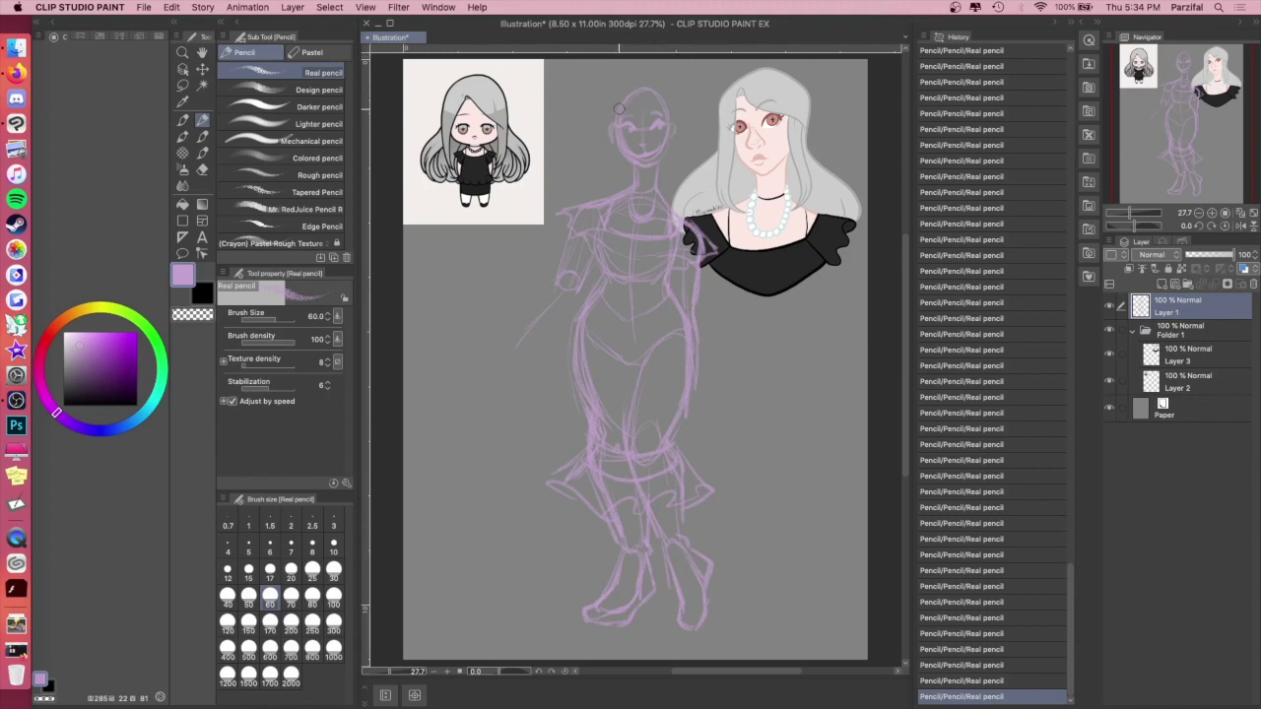
Step: Sketch long, voluminous wavy hair flowing from the head past both shoulders
drag(619, 93, 606, 197)
mouse_move(611, 111)
mouse_down()
mouse_move(562, 208)
mouse_move(542, 291)
mouse_up()
drag(546, 237, 549, 319)
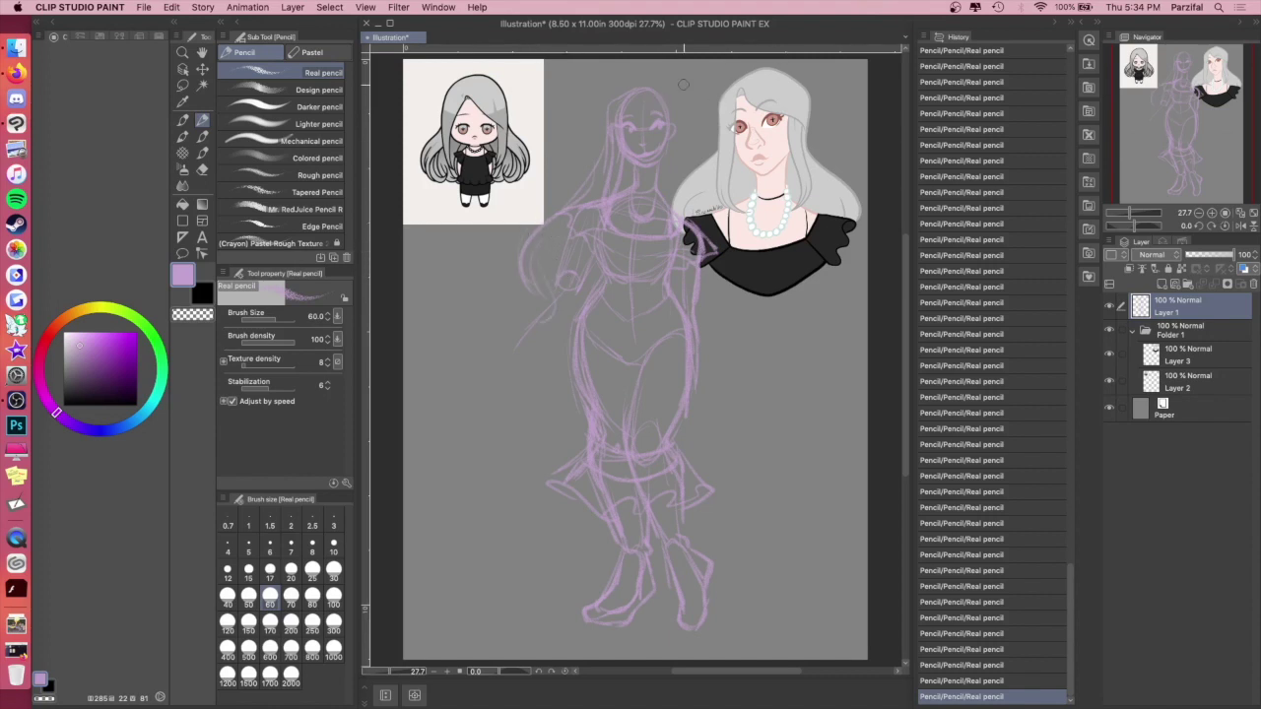
drag(669, 136, 675, 121)
mouse_move(698, 225)
mouse_down()
mouse_move(749, 331)
mouse_move(757, 319)
mouse_move(704, 302)
mouse_move(729, 323)
mouse_up()
mouse_move(715, 273)
mouse_down()
mouse_move(717, 378)
mouse_move(729, 384)
mouse_up()
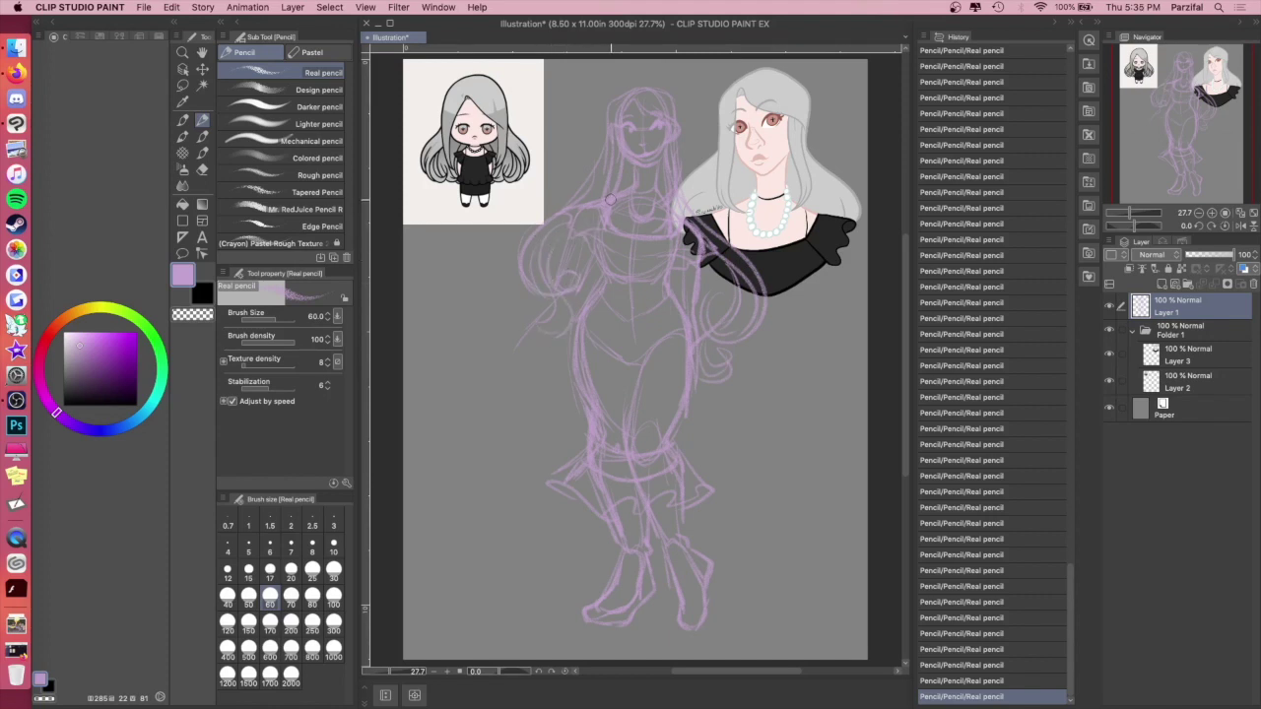
Step: Sketch the left forearm with its outstretched open hand and add detail to the right shoe
mouse_move(573, 271)
mouse_down()
mouse_move(575, 294)
mouse_move(550, 291)
mouse_up()
mouse_move(517, 342)
mouse_down()
mouse_move(491, 340)
mouse_move(514, 359)
mouse_move(509, 382)
mouse_move(521, 368)
mouse_move(486, 339)
mouse_move(454, 341)
mouse_move(472, 352)
mouse_move(462, 355)
mouse_up()
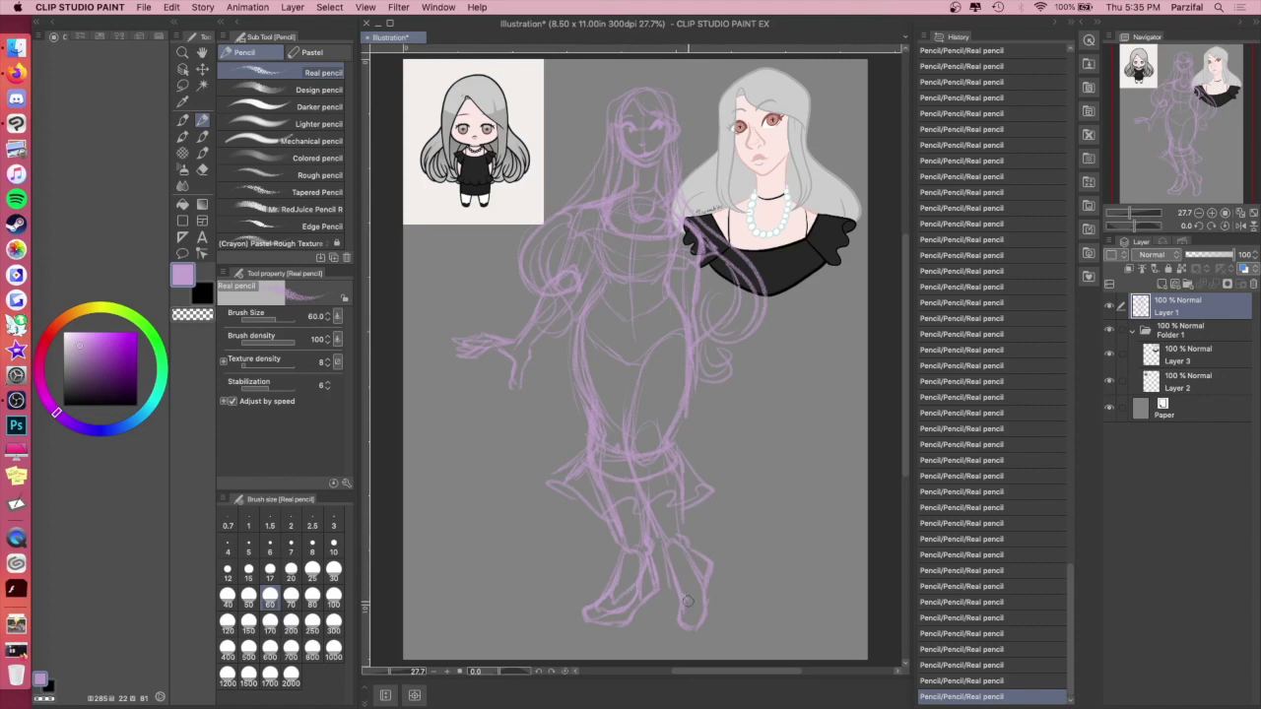
mouse_move(689, 551)
mouse_down()
mouse_move(690, 596)
mouse_move(711, 583)
mouse_move(704, 617)
mouse_up()
Step: Scale the whole figure sketch down to 94%
key(super+t)
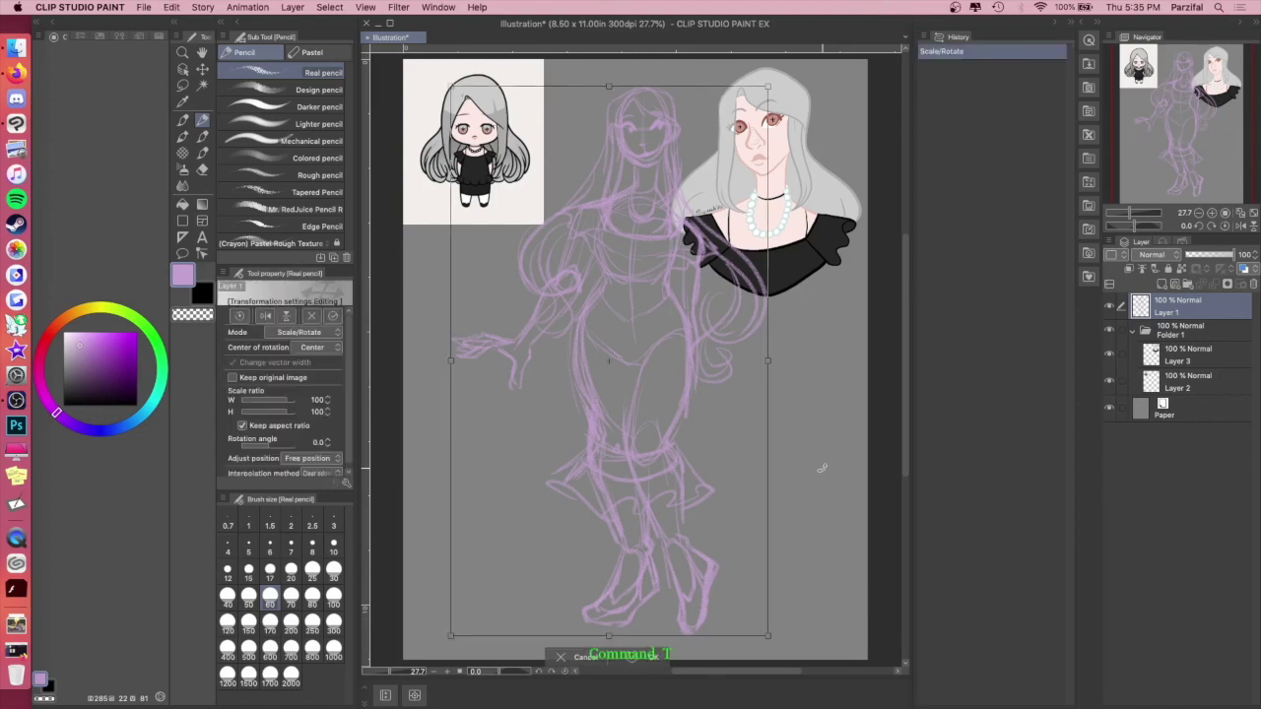
drag(763, 96, 746, 124)
key(Return)
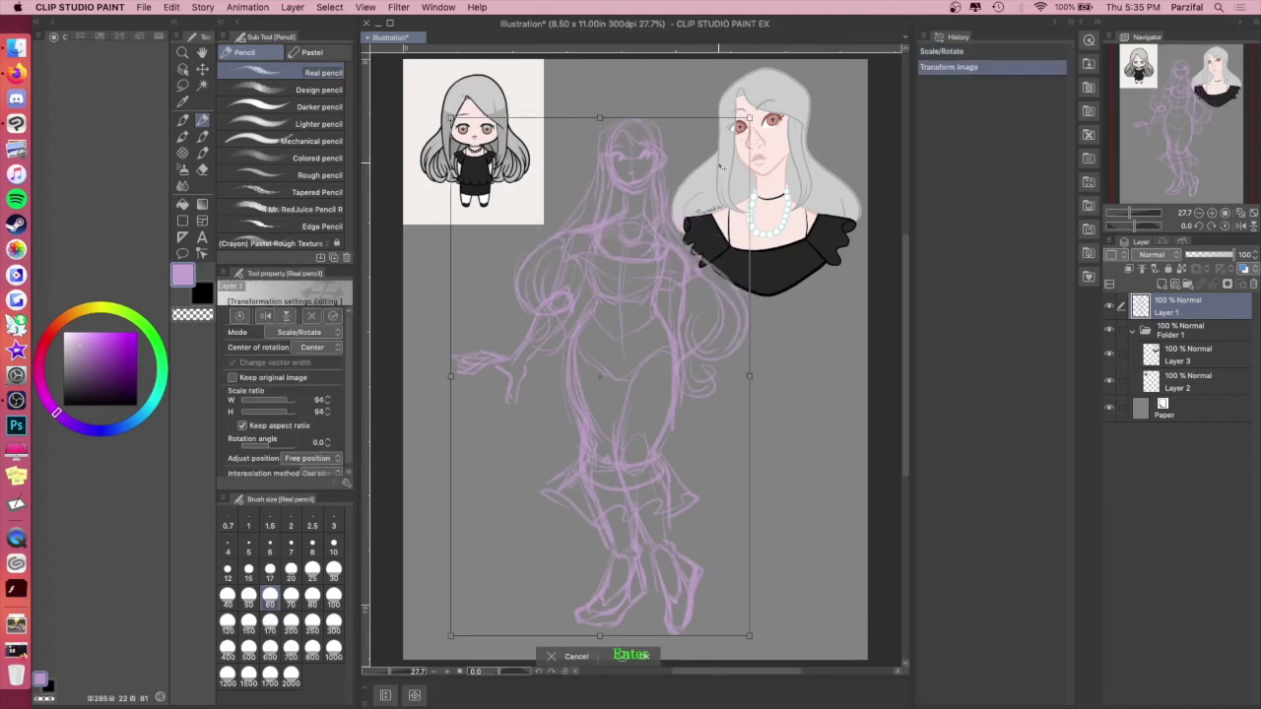
Step: Select the sketched head with the Lasso, enlarge it slightly and deselect
click(182, 84)
mouse_move(629, 116)
mouse_down()
mouse_move(598, 128)
mouse_move(646, 195)
mouse_move(729, 67)
mouse_move(700, 95)
mouse_up()
key(super+t)
key(shift)
key(Return)
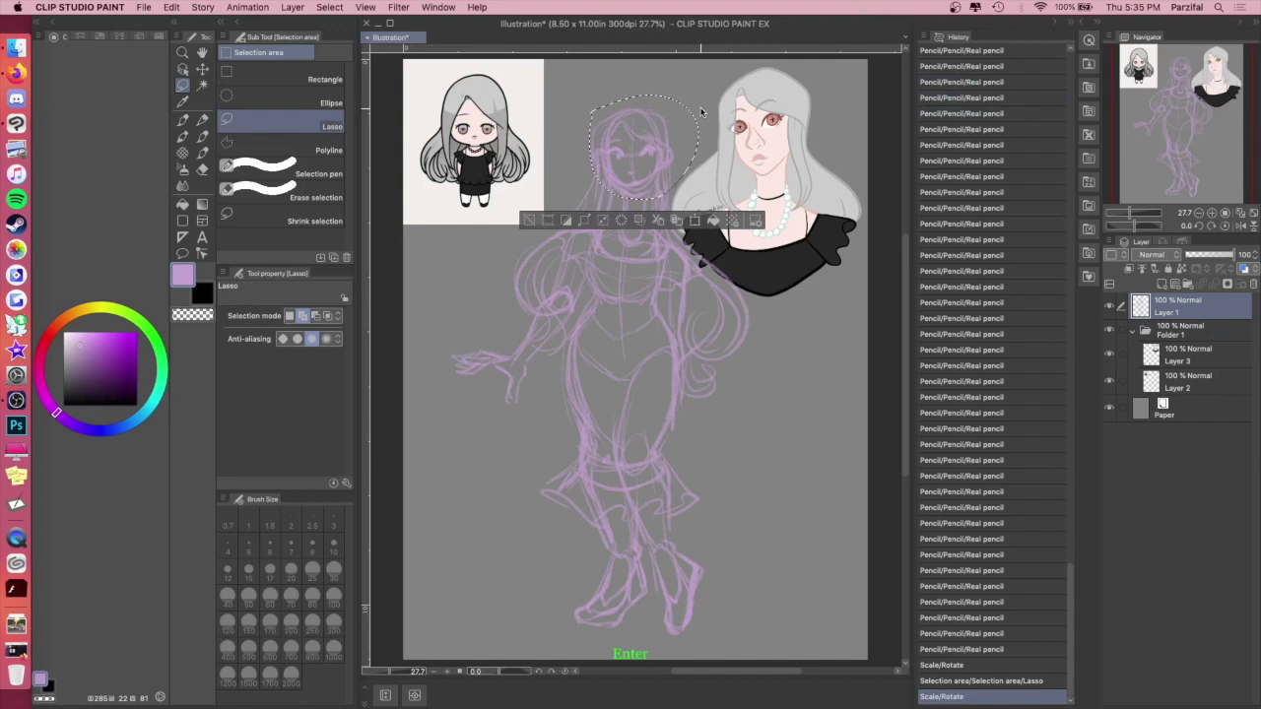
key(super+d)
Step: Add a raster layer above the sketch and set up the black PS Hard Round pen at size 17
key(super+shift+n)
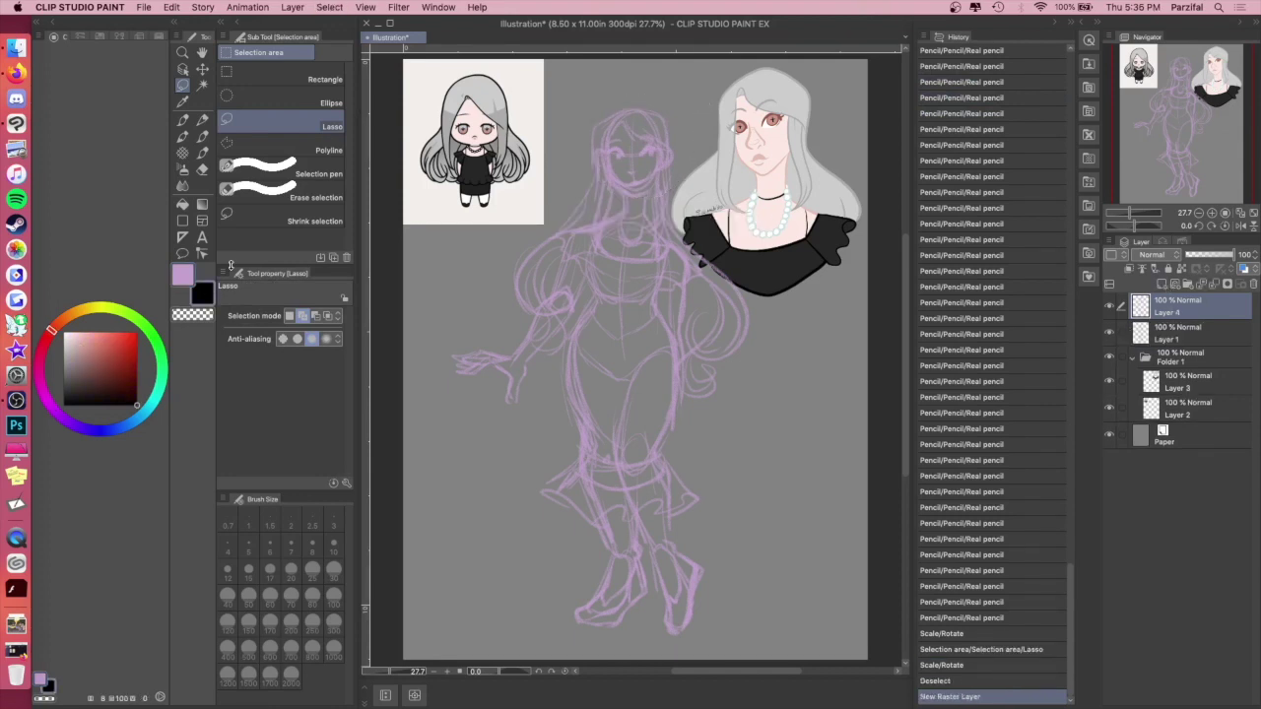
key(p)
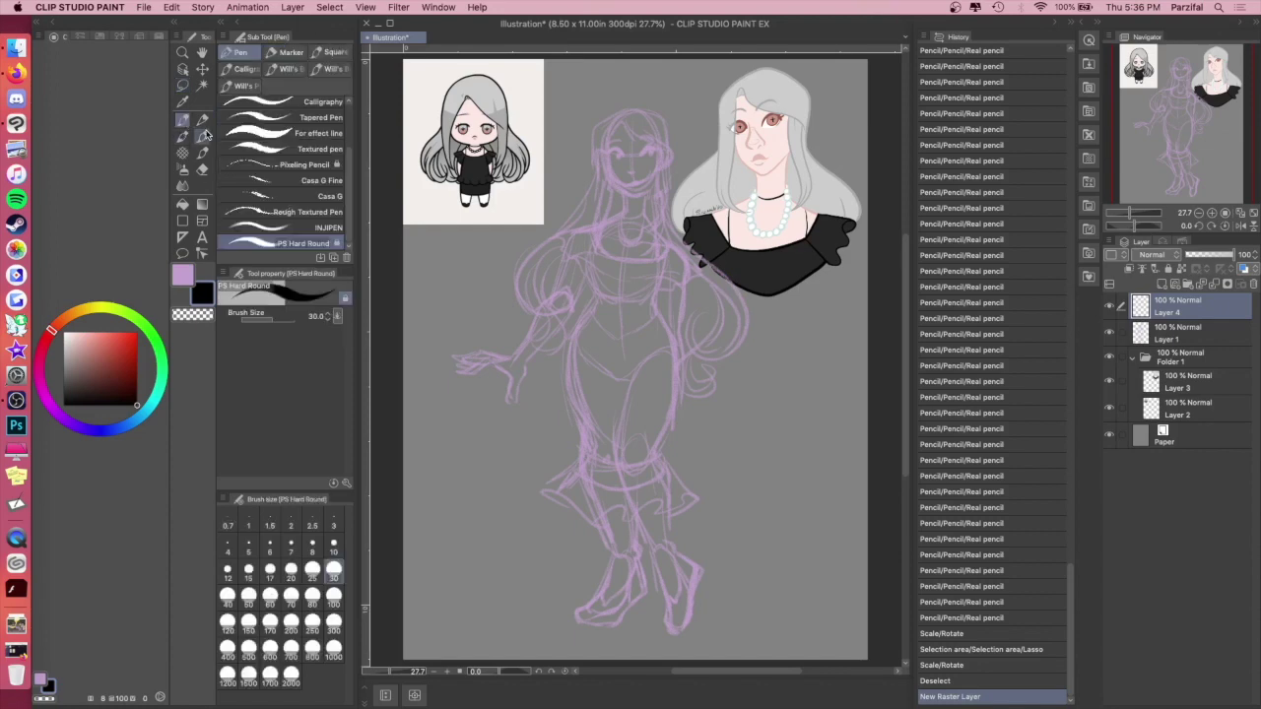
key(super+equal)
key(super+equal)
drag(1169, 96, 1149, 86)
key(super+equal)
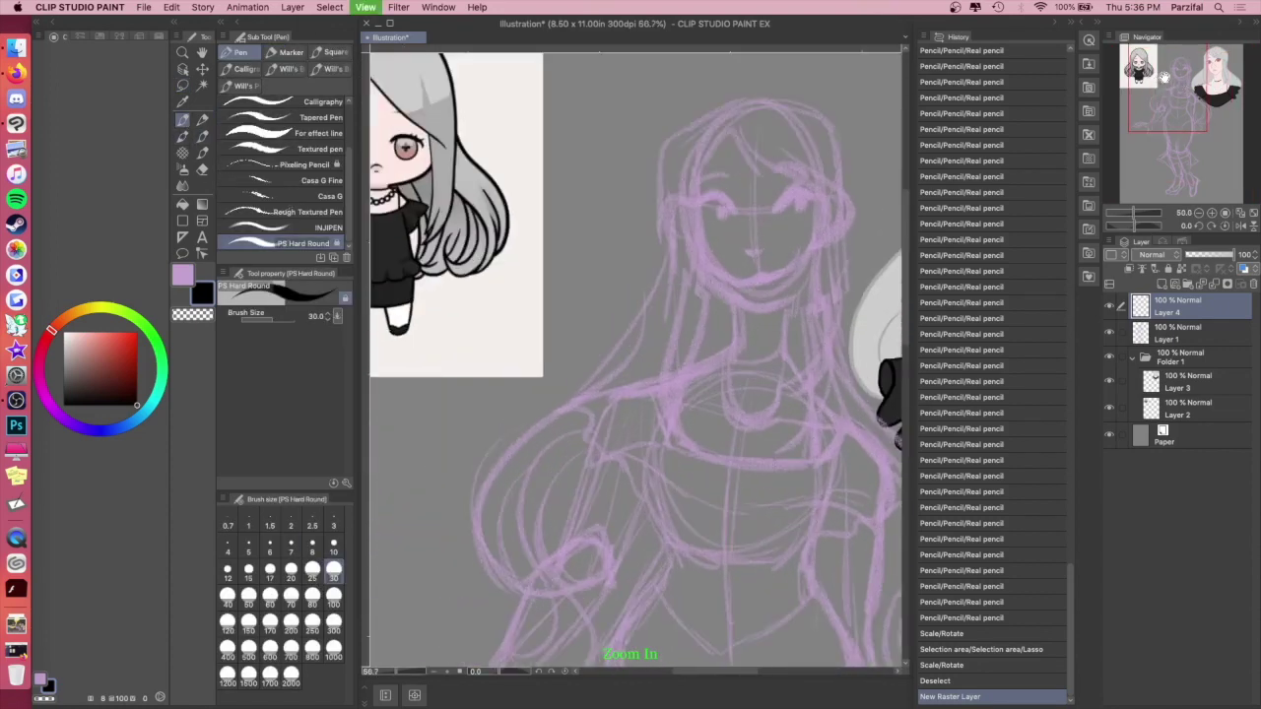
click(270, 569)
Step: Ink both eyes over the face sketch, with thick upper lids, lower lids, round irises and cross-shaped pupils
mouse_move(620, 226)
mouse_down()
mouse_move(666, 219)
mouse_move(682, 236)
mouse_move(485, 293)
mouse_move(492, 282)
mouse_move(475, 268)
mouse_move(462, 283)
mouse_up()
key(super+z)
drag(473, 271, 462, 283)
mouse_move(540, 289)
mouse_down()
mouse_move(576, 264)
mouse_move(587, 276)
mouse_move(545, 276)
mouse_move(592, 273)
mouse_up()
key(super+z)
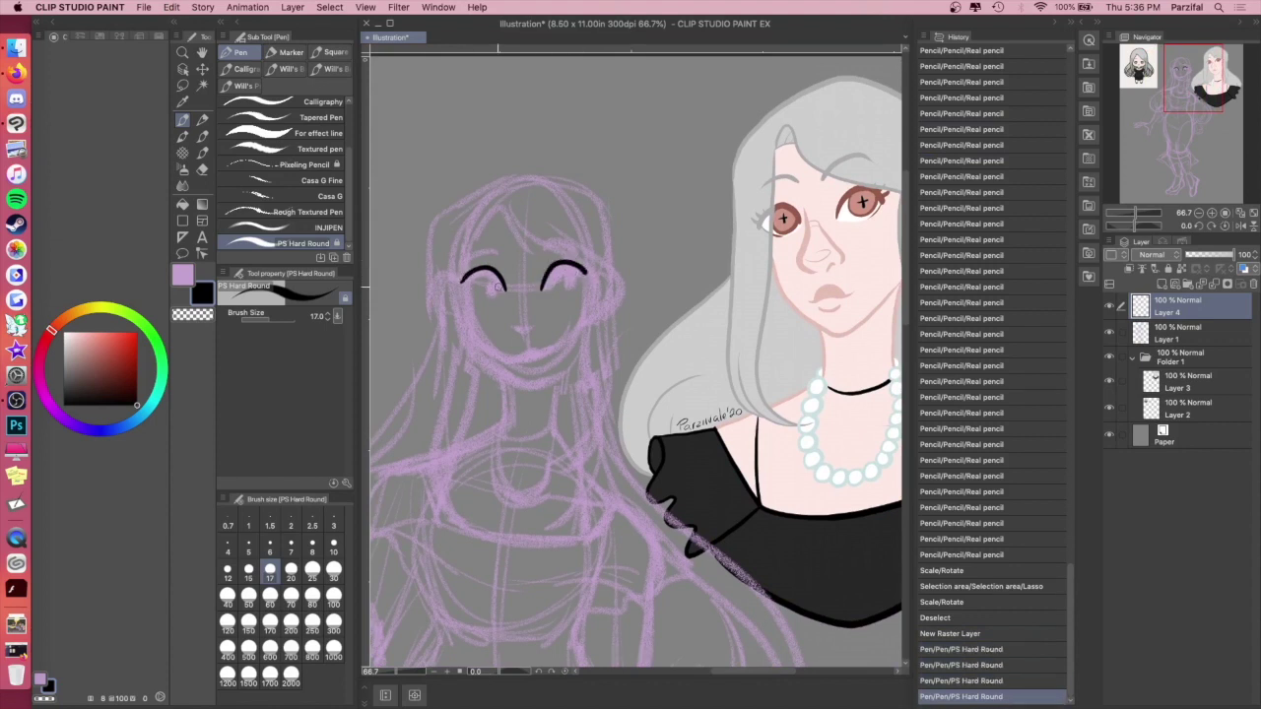
drag(463, 282, 482, 291)
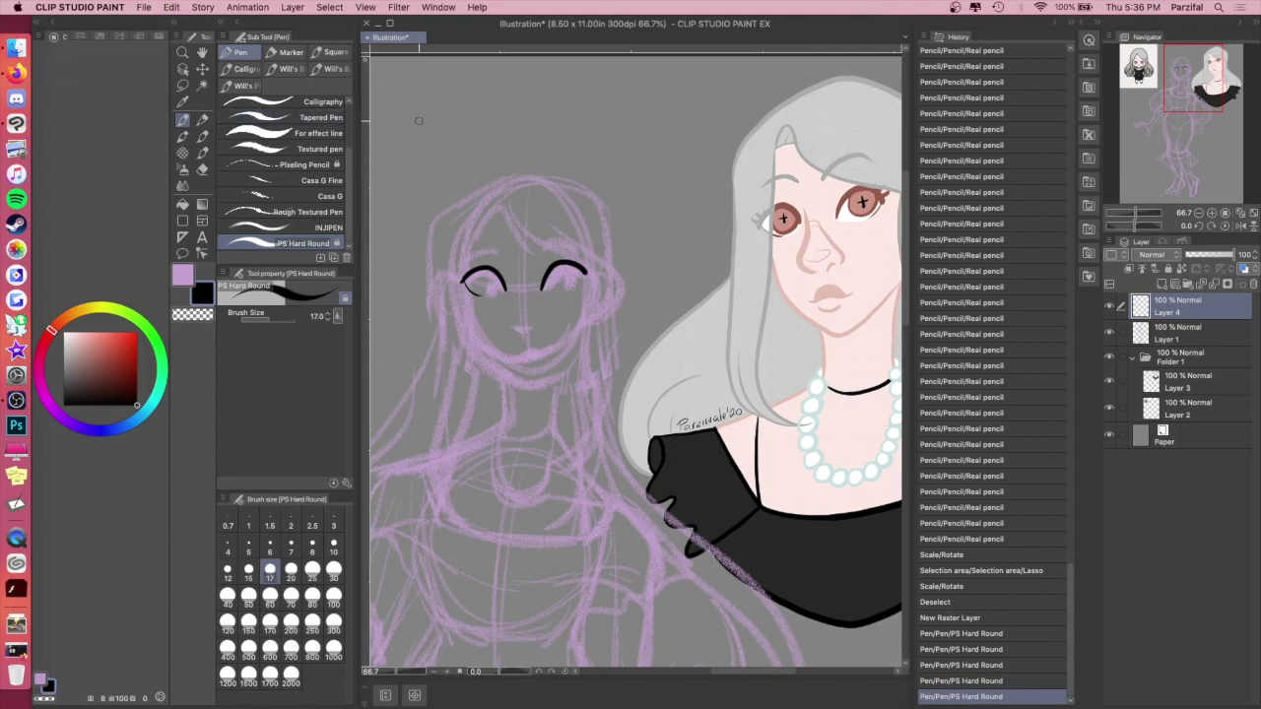
drag(575, 270, 588, 280)
mouse_move(479, 273)
mouse_down()
mouse_move(485, 294)
mouse_move(583, 277)
mouse_move(497, 280)
mouse_up()
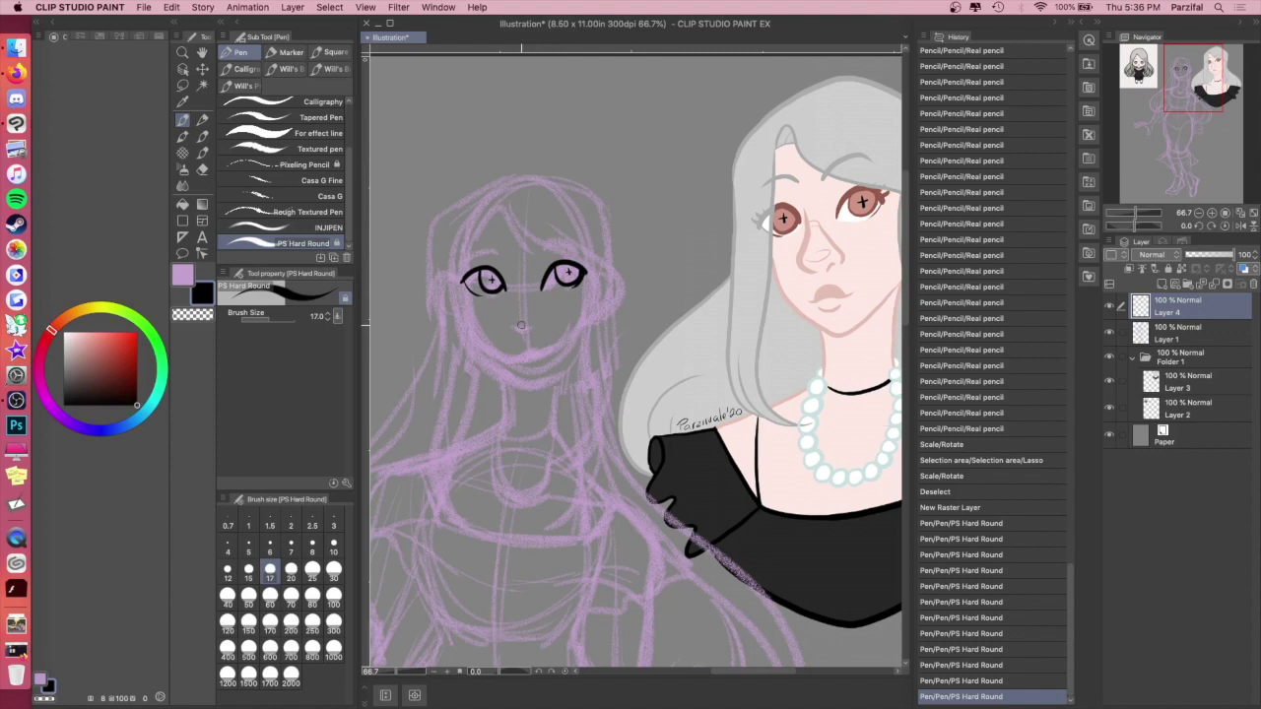
Step: Ink the small mouth line, the eyebrows and the eyelashes at the outer eye corners
drag(513, 327, 540, 323)
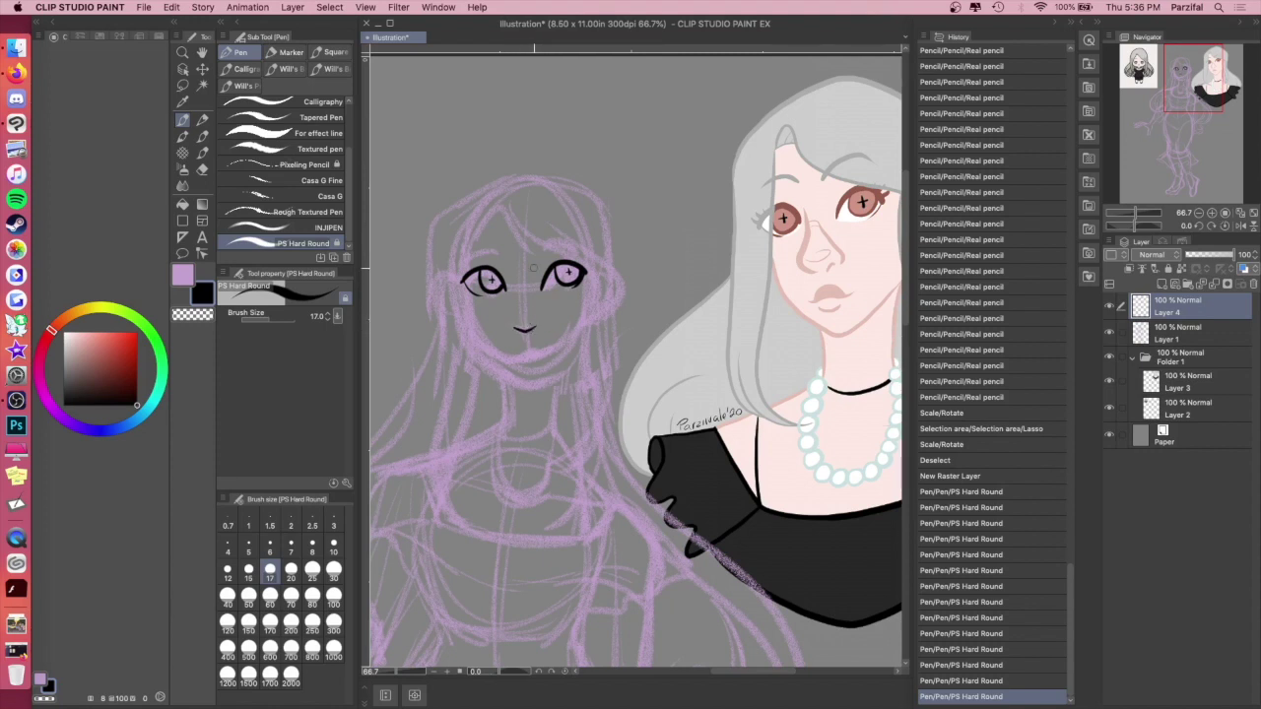
mouse_move(538, 251)
mouse_down()
mouse_move(581, 252)
mouse_move(461, 260)
mouse_move(466, 276)
mouse_up()
drag(583, 273, 593, 268)
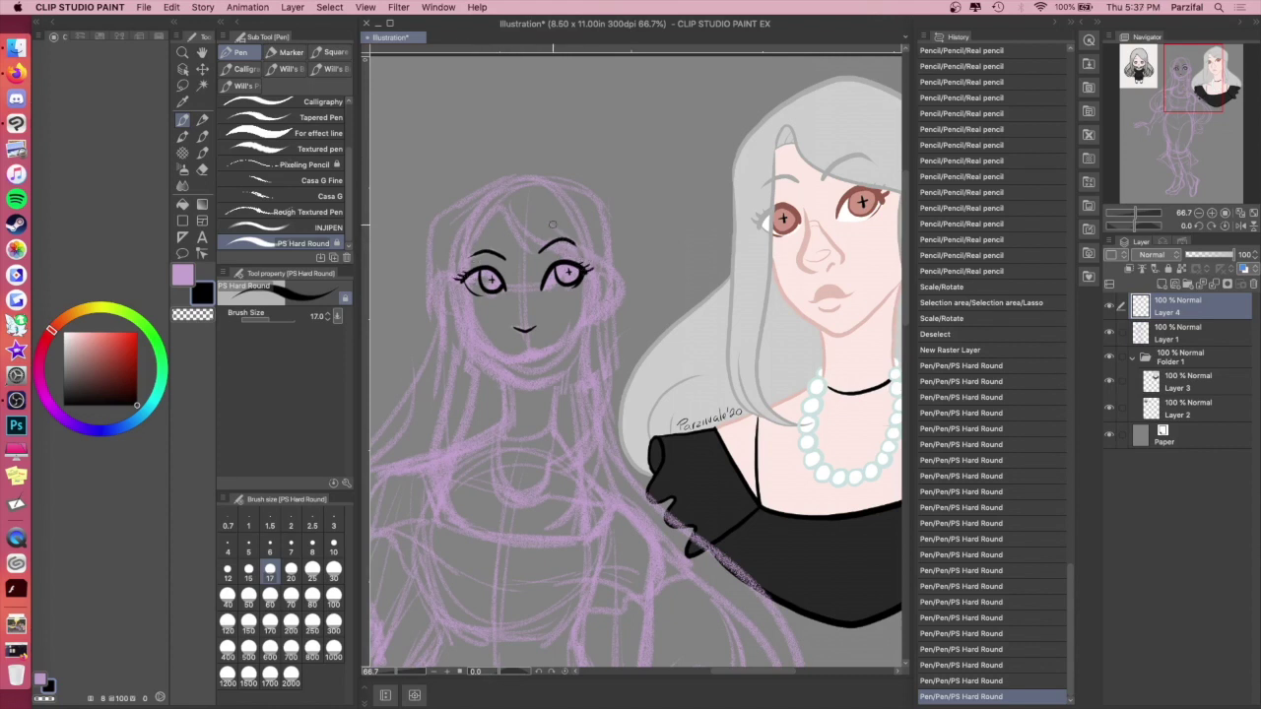
Step: Add a separate raster layer for the hair and ink the bangs sweeping across the forehead with strand details
mouse_move(471, 232)
mouse_down()
mouse_move(508, 218)
mouse_move(603, 287)
mouse_up()
key(super+z)
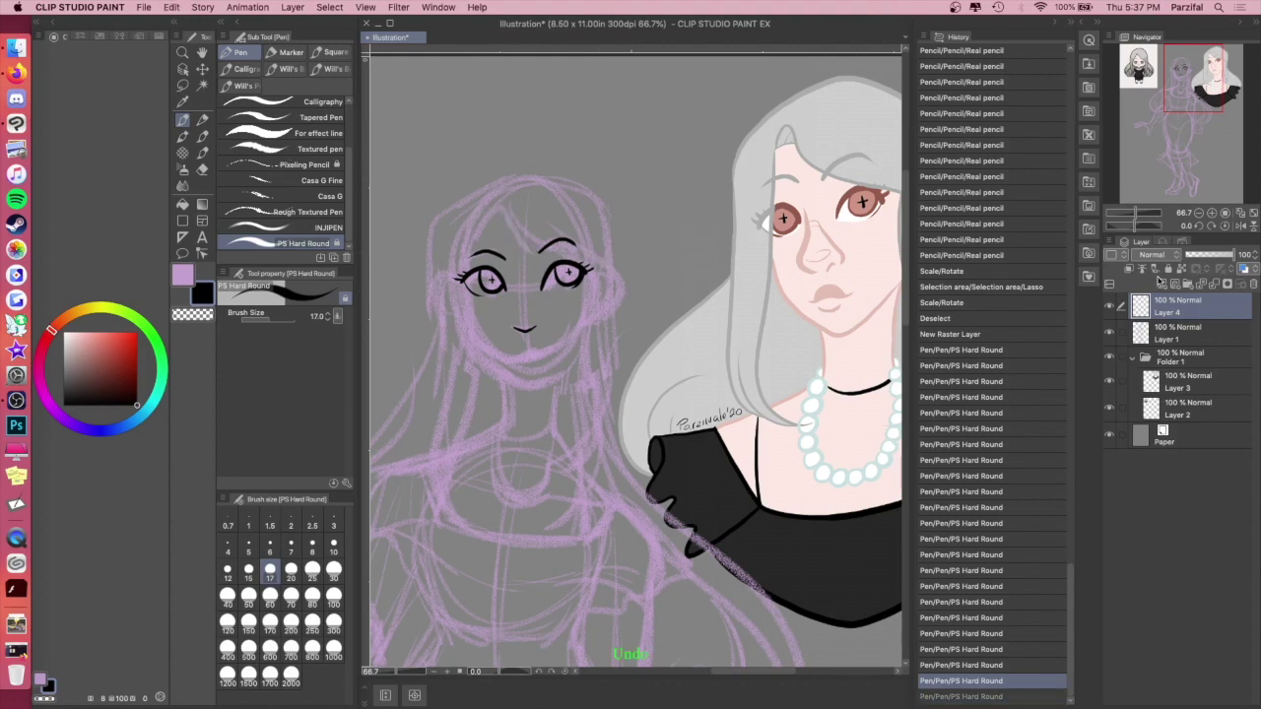
click(1162, 284)
mouse_move(471, 237)
mouse_down()
mouse_move(492, 210)
mouse_move(620, 285)
mouse_up()
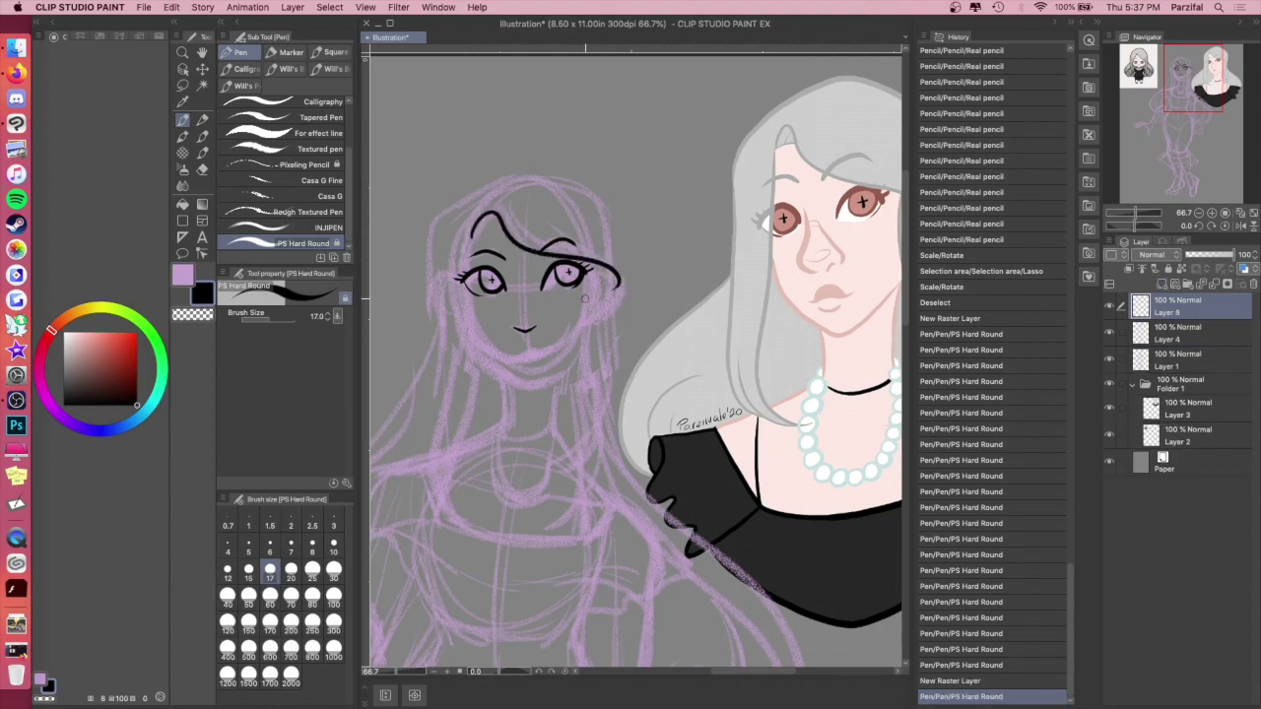
mouse_move(473, 237)
mouse_down()
mouse_move(501, 230)
mouse_move(495, 218)
mouse_up()
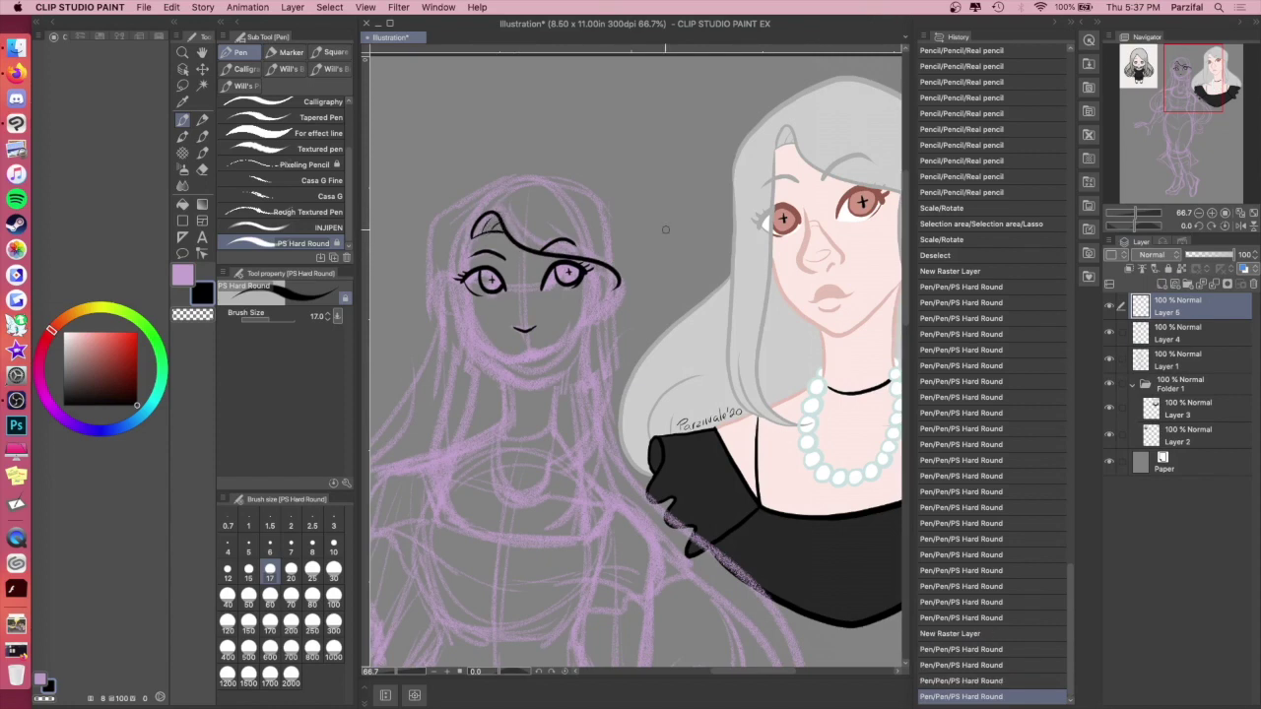
Step: Ink the long hair lock on the left side of the face and the crown outline over the head
drag(468, 240, 435, 493)
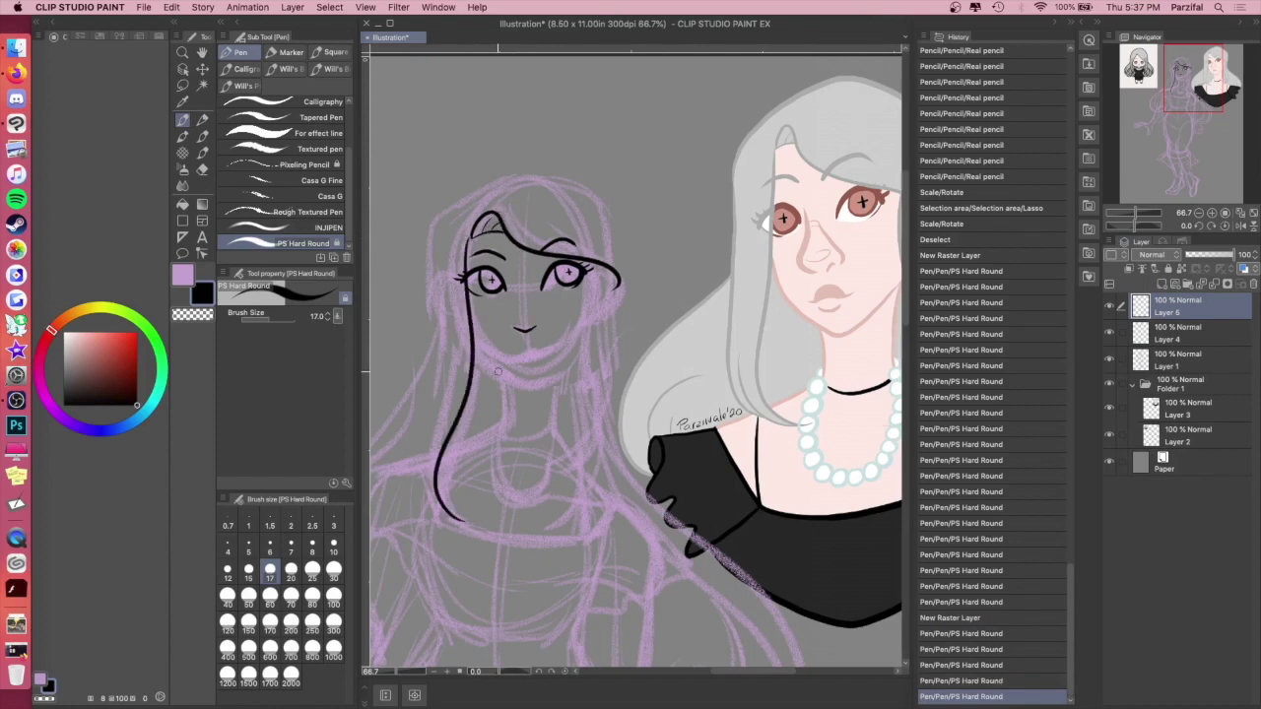
key(super+z)
mouse_move(471, 233)
mouse_down()
mouse_move(454, 325)
mouse_move(461, 517)
mouse_move(438, 449)
mouse_up()
mouse_move(501, 182)
mouse_down()
mouse_move(432, 238)
mouse_move(425, 398)
mouse_move(408, 464)
mouse_up()
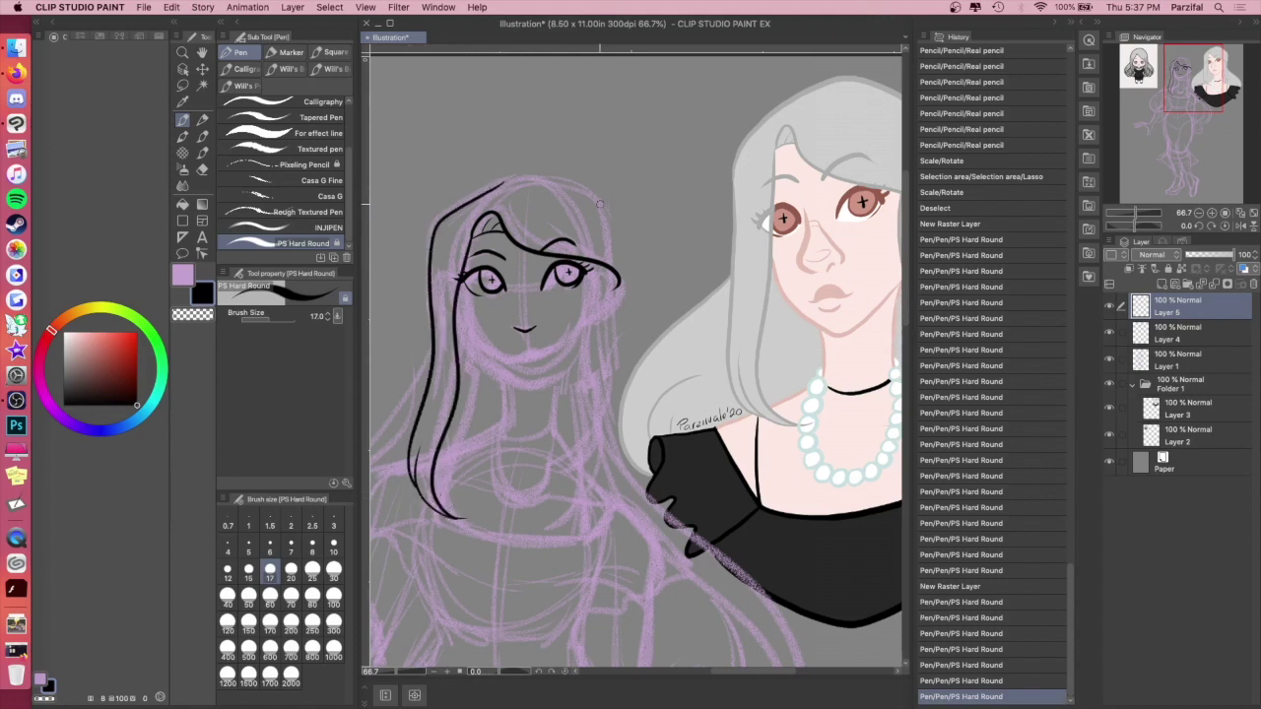
mouse_move(488, 187)
mouse_down()
mouse_move(521, 179)
mouse_move(599, 202)
mouse_move(613, 235)
mouse_up()
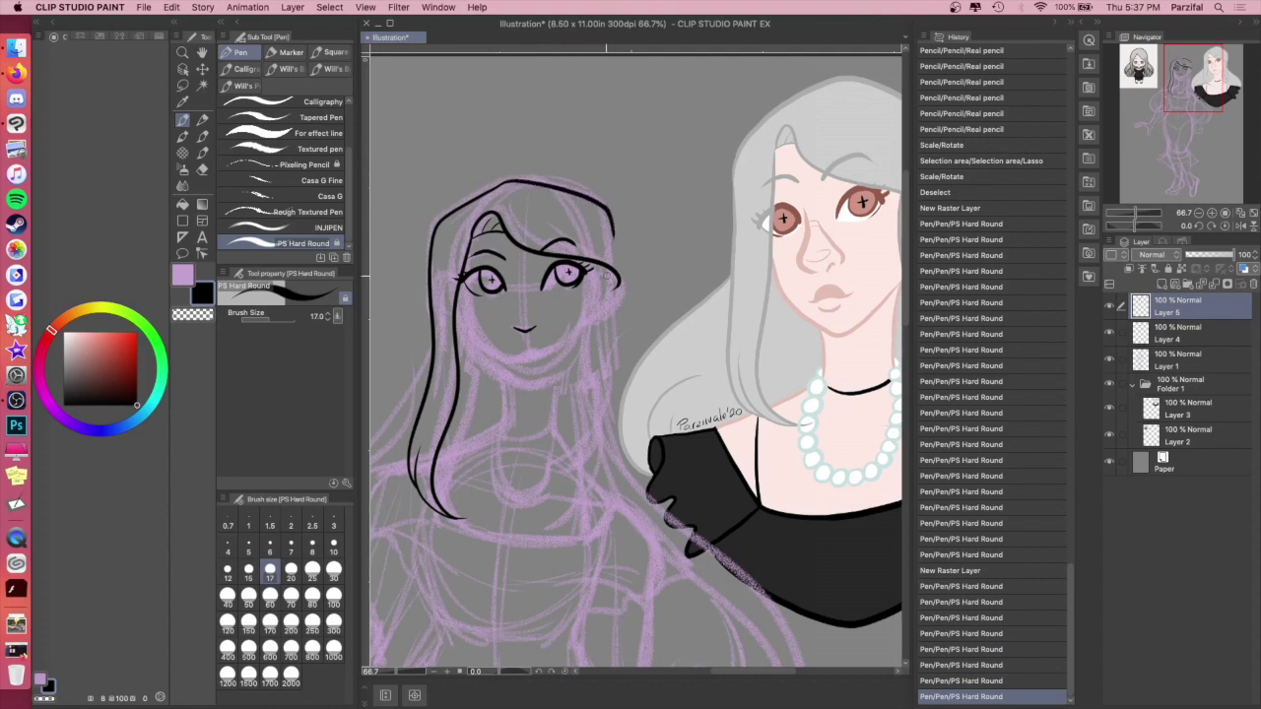
Step: Ink the long hair lock on the right side of the face and try its outer contour
drag(1167, 108, 1173, 109)
mouse_move(503, 259)
mouse_down()
mouse_move(501, 453)
mouse_move(459, 528)
mouse_up()
mouse_move(513, 264)
mouse_down()
mouse_move(520, 345)
mouse_move(488, 517)
mouse_move(502, 501)
mouse_up()
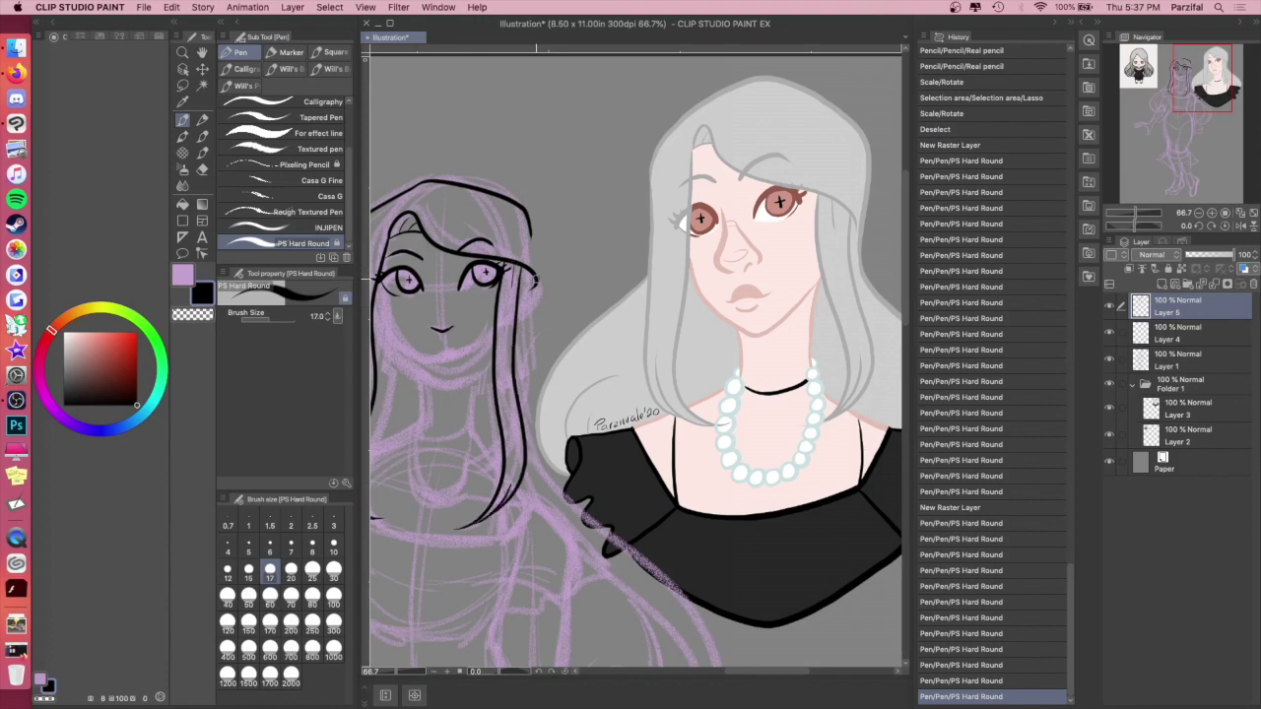
drag(530, 229, 538, 434)
key(super+z)
Step: Ink the face contour from the left cheek around the chin, redoing strokes until the jawline fits
drag(1182, 116, 1194, 84)
mouse_move(449, 223)
mouse_down()
mouse_move(473, 291)
mouse_move(504, 316)
mouse_move(535, 318)
mouse_move(574, 279)
mouse_up()
key(super+z)
mouse_move(451, 225)
mouse_down()
mouse_move(504, 311)
mouse_move(535, 318)
mouse_move(566, 296)
mouse_move(560, 274)
mouse_move(507, 289)
mouse_move(539, 298)
mouse_up()
key(super+z)
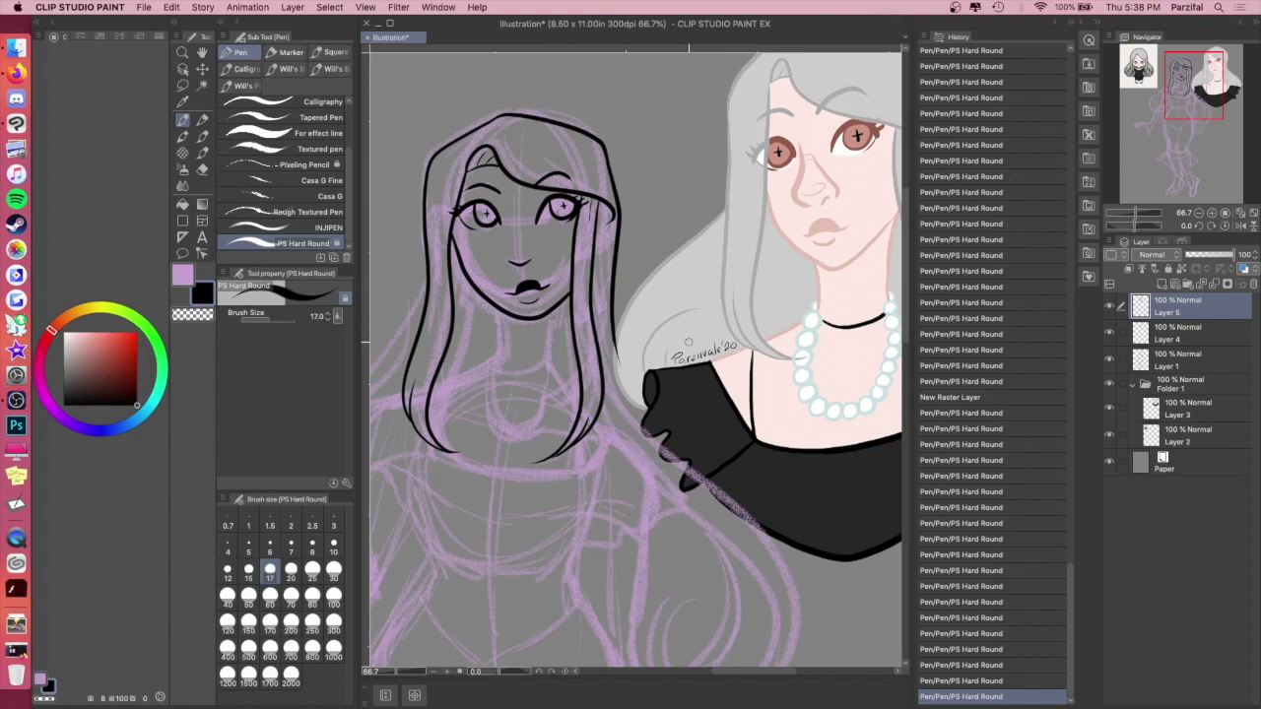
Step: Ink the neck lines beneath the chin
key(ctrl+minus)
drag(546, 315, 548, 353)
key(ctrl+plus)
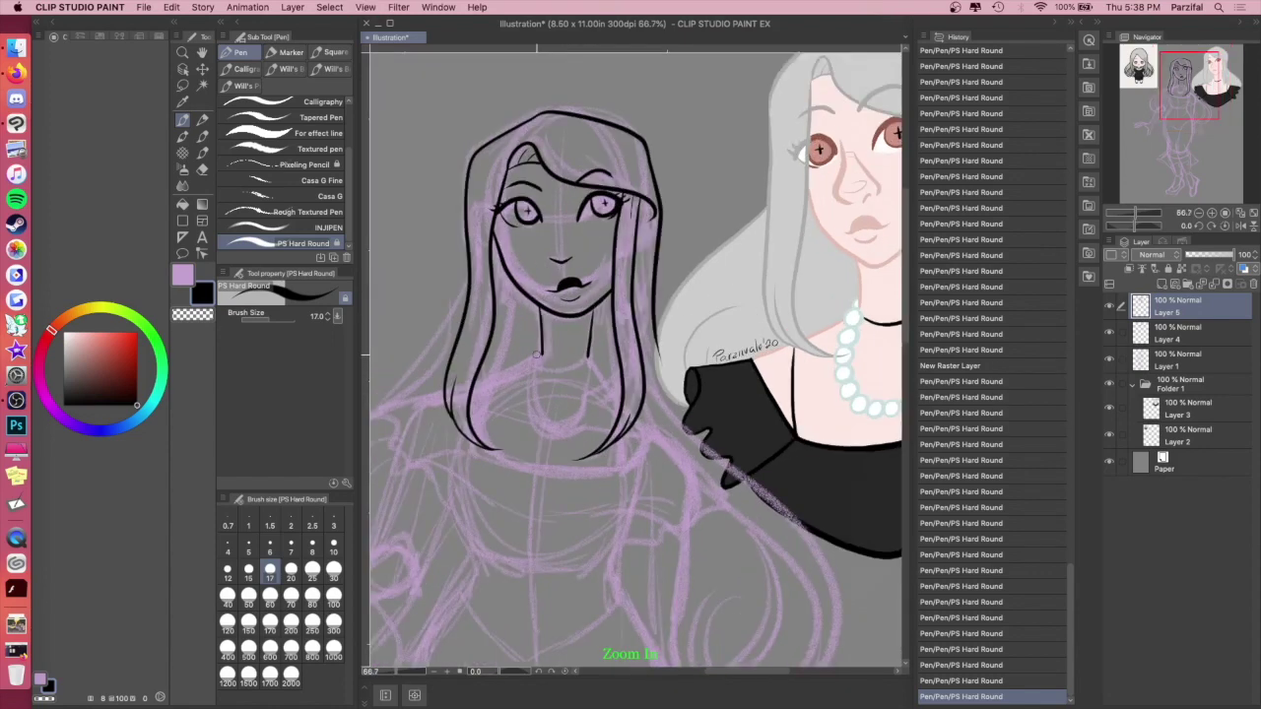
Step: Ink the beaded necklace around the base of the neck, undoing strokes that miss the sketch
key(ctrl+z)
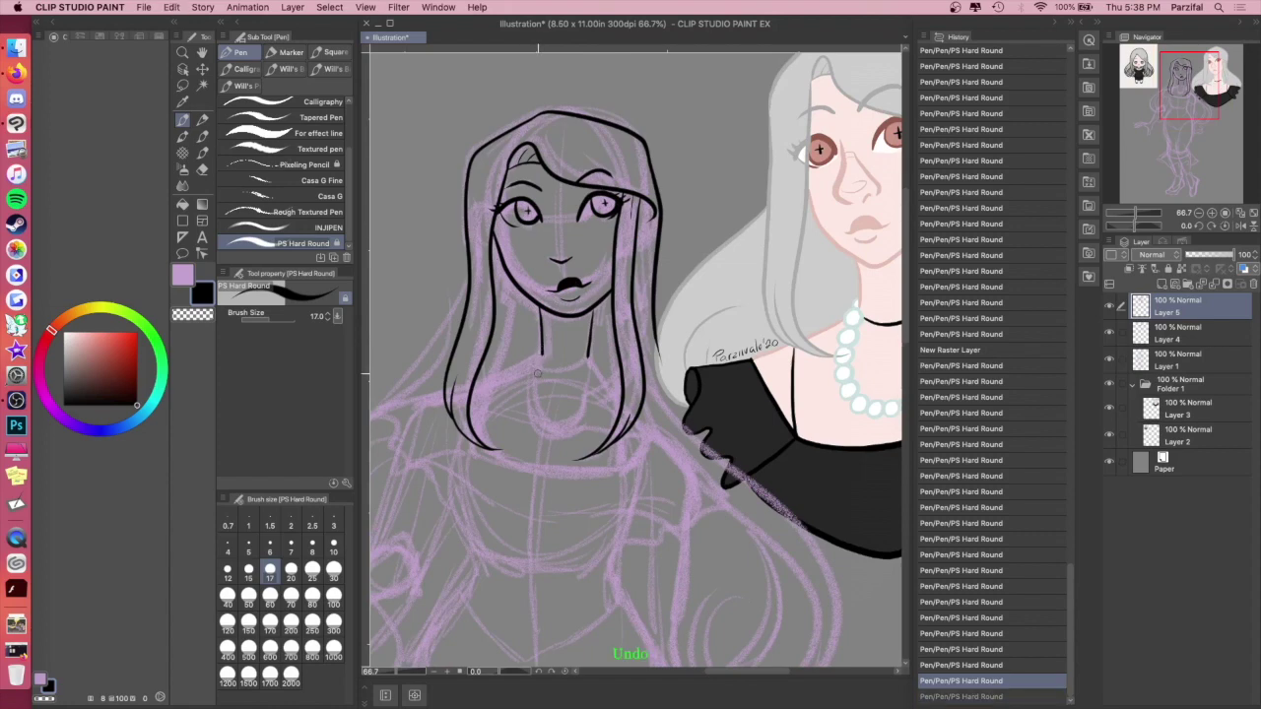
mouse_move(529, 353)
mouse_down()
mouse_move(528, 398)
mouse_move(536, 391)
mouse_move(552, 418)
mouse_move(591, 397)
mouse_move(592, 380)
mouse_move(539, 353)
mouse_up()
key(super+z)
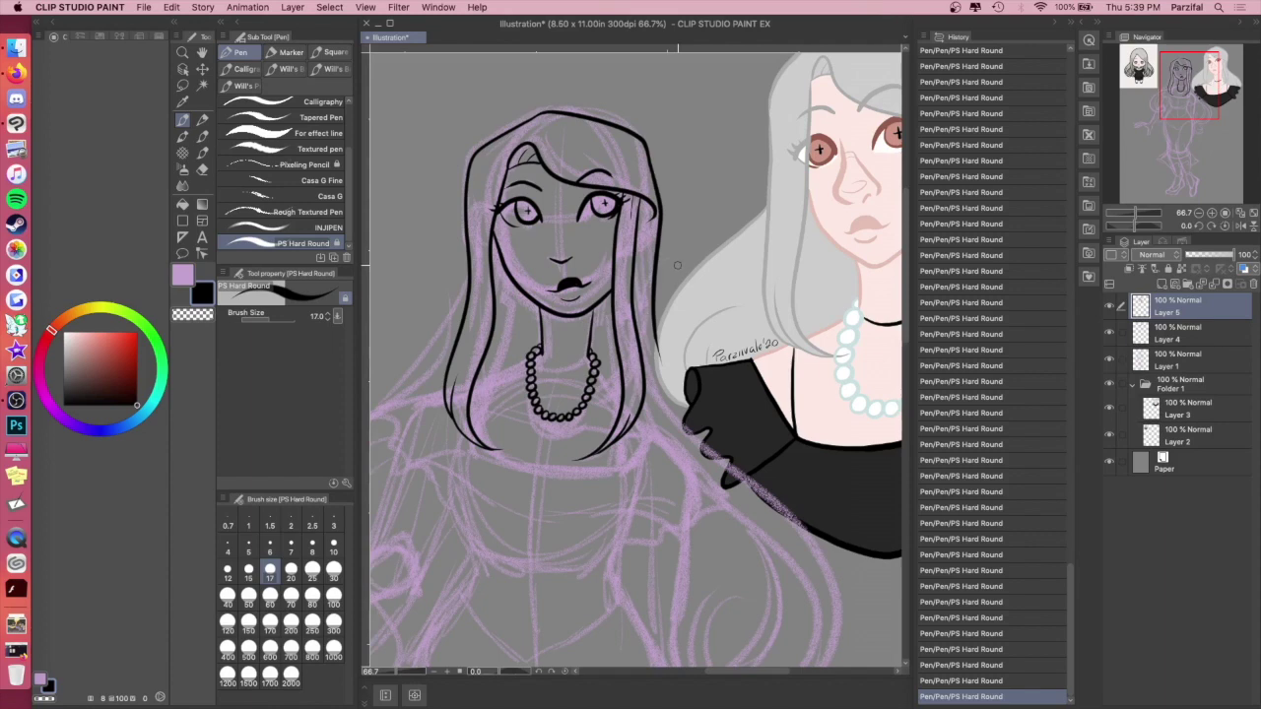
Step: Ink both sides of the upper torso from beneath the hair down to the waist
mouse_move(508, 375)
mouse_down()
mouse_move(474, 390)
mouse_move(467, 441)
mouse_move(499, 526)
mouse_up()
key(super+minus)
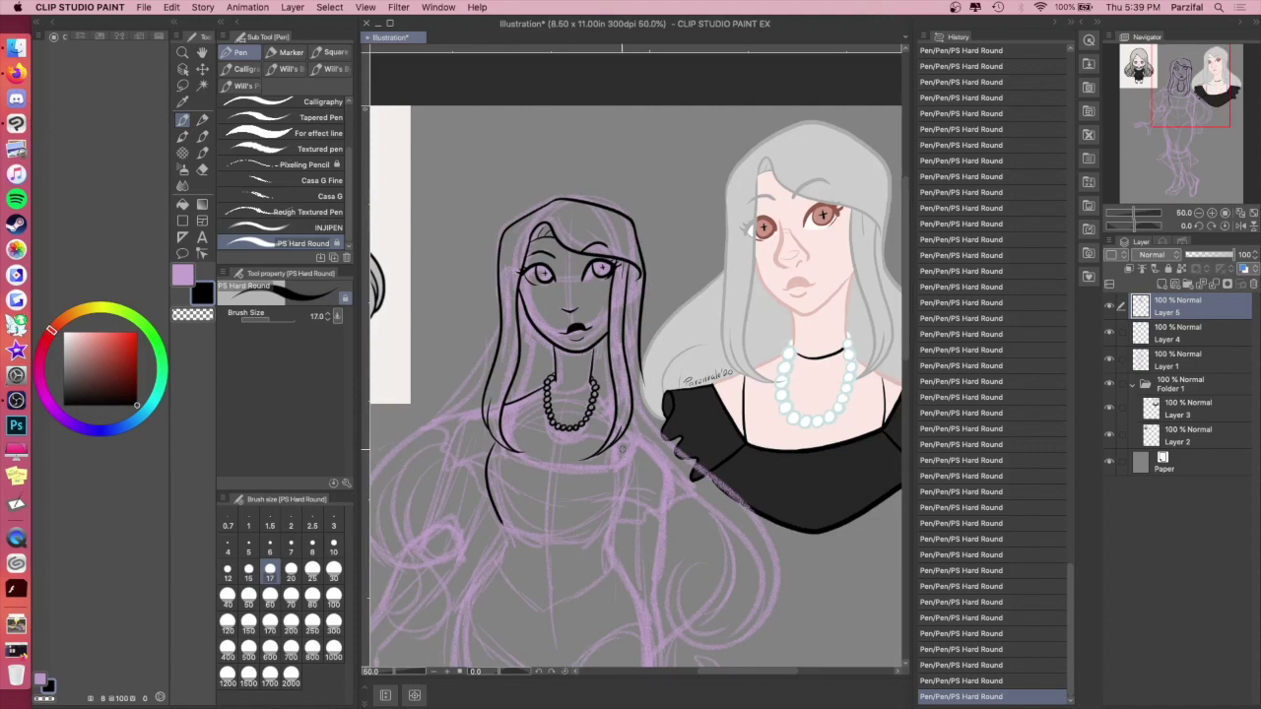
mouse_move(617, 443)
mouse_down()
mouse_move(622, 514)
mouse_move(596, 549)
mouse_up()
Step: Ink the ruffled off-shoulder sleeves on both sides, including their wavy hems and fold lines
mouse_move(481, 409)
mouse_down()
mouse_move(431, 423)
mouse_move(489, 482)
mouse_up()
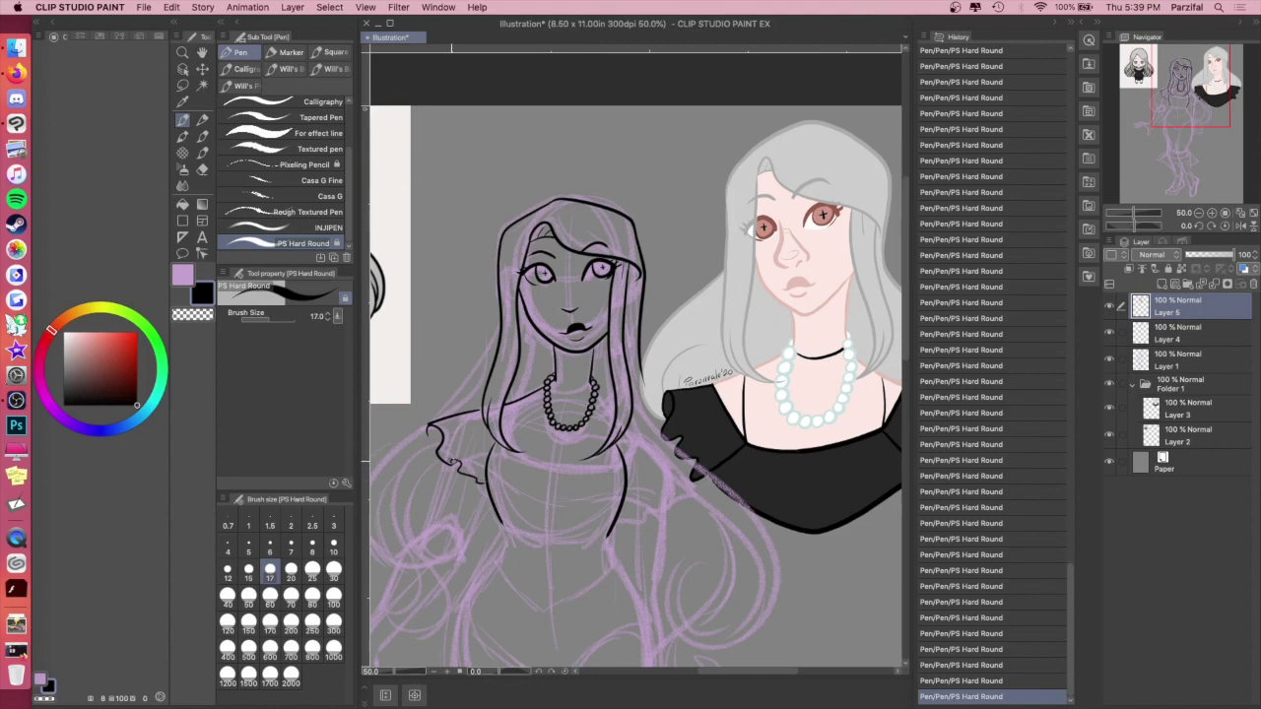
drag(428, 423, 430, 440)
drag(483, 478, 495, 480)
mouse_move(641, 424)
mouse_down()
mouse_move(694, 481)
mouse_move(680, 500)
mouse_move(621, 517)
mouse_up()
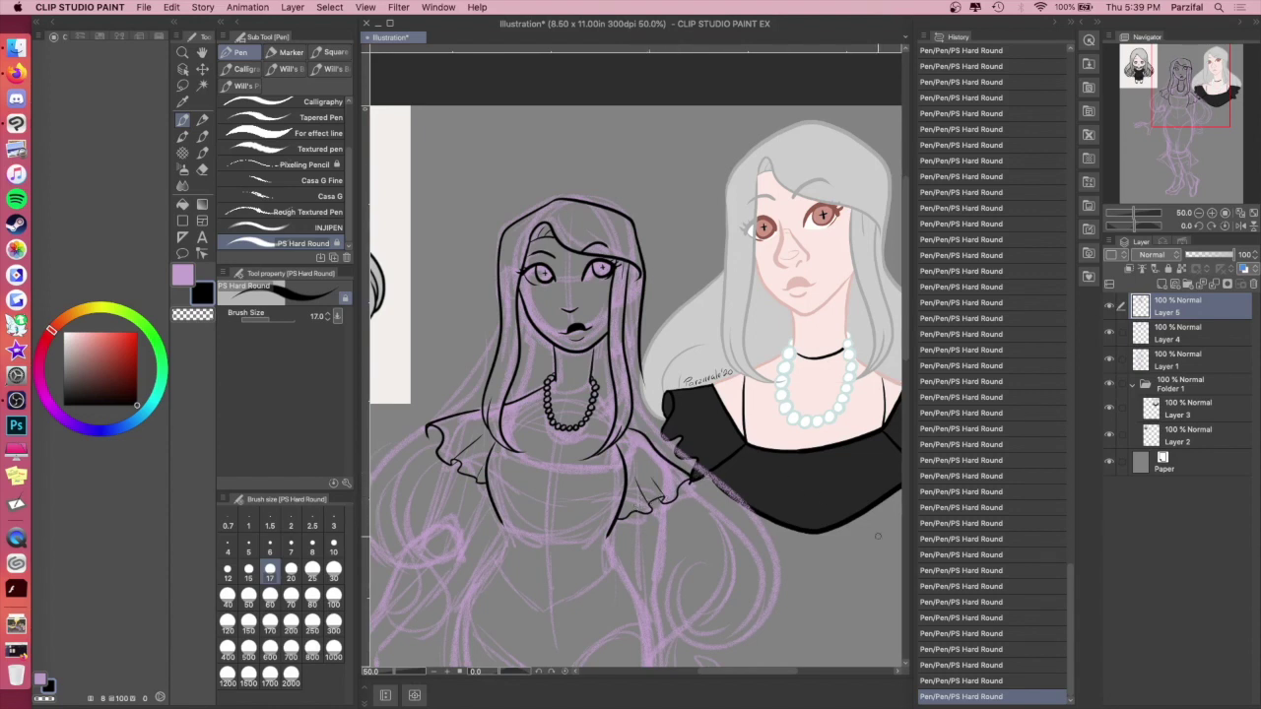
drag(693, 477, 676, 497)
Step: Ink the waist and hip contours down both sides of the dress, redoing the left curve, and add the lap crease
drag(1178, 104, 1173, 136)
key(super+z)
mouse_move(545, 313)
mouse_down()
mouse_move(502, 400)
mouse_move(496, 480)
mouse_move(522, 567)
mouse_up()
key(super+z)
mouse_move(544, 309)
mouse_down()
mouse_move(513, 375)
mouse_move(495, 464)
mouse_move(524, 611)
mouse_up()
mouse_move(651, 319)
mouse_down()
mouse_move(698, 466)
mouse_move(652, 605)
mouse_up()
key(super+minus)
drag(618, 523, 637, 554)
Step: Ink the outstretched left arm with its thumb and the outline of the hanging right arm
key(super+plus)
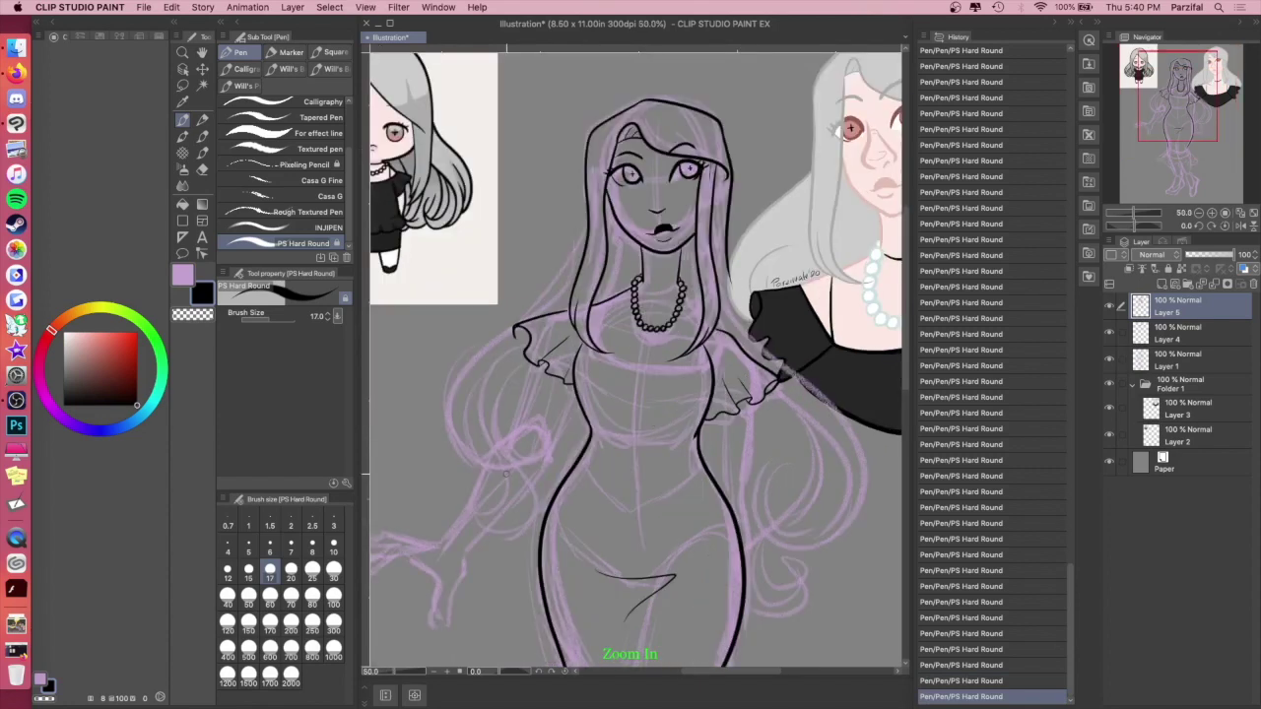
mouse_move(439, 541)
mouse_down()
mouse_move(487, 460)
mouse_move(540, 428)
mouse_up()
drag(534, 363, 505, 441)
mouse_move(574, 397)
mouse_down()
mouse_move(544, 467)
mouse_move(463, 550)
mouse_up()
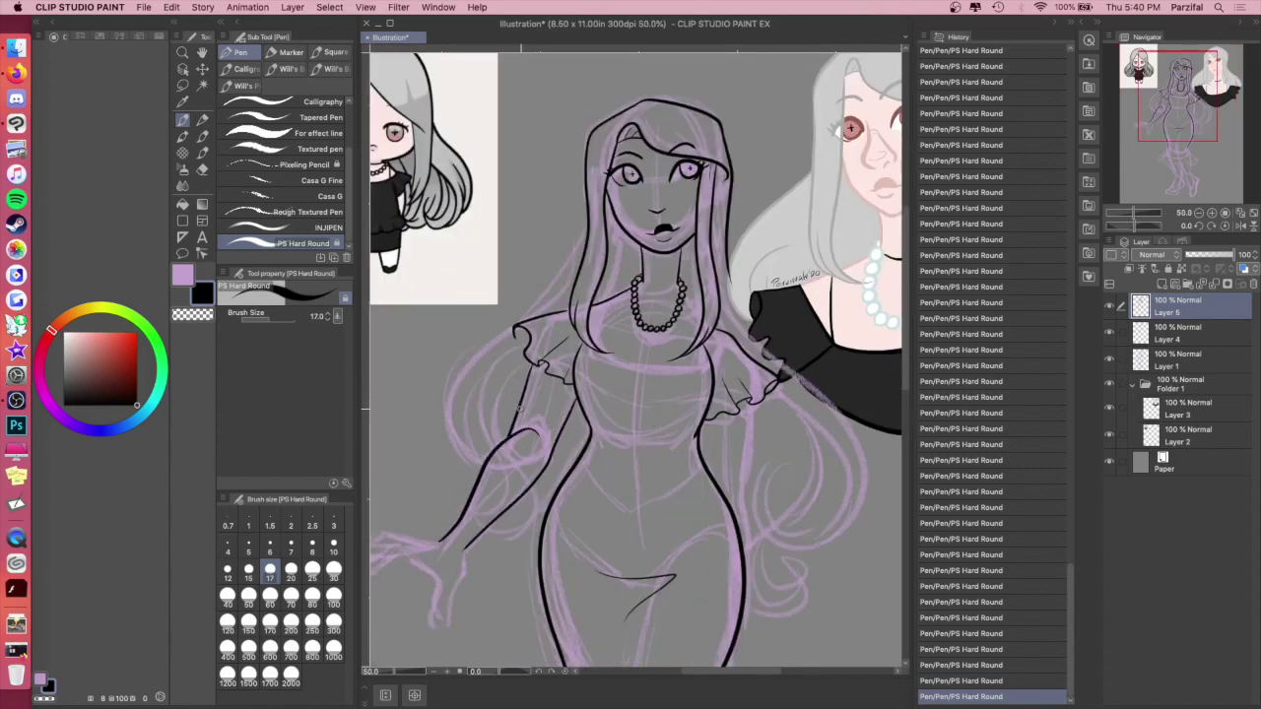
drag(515, 337, 529, 342)
drag(464, 548, 447, 615)
mouse_move(404, 559)
mouse_down()
mouse_move(424, 572)
mouse_move(445, 626)
mouse_move(451, 611)
mouse_up()
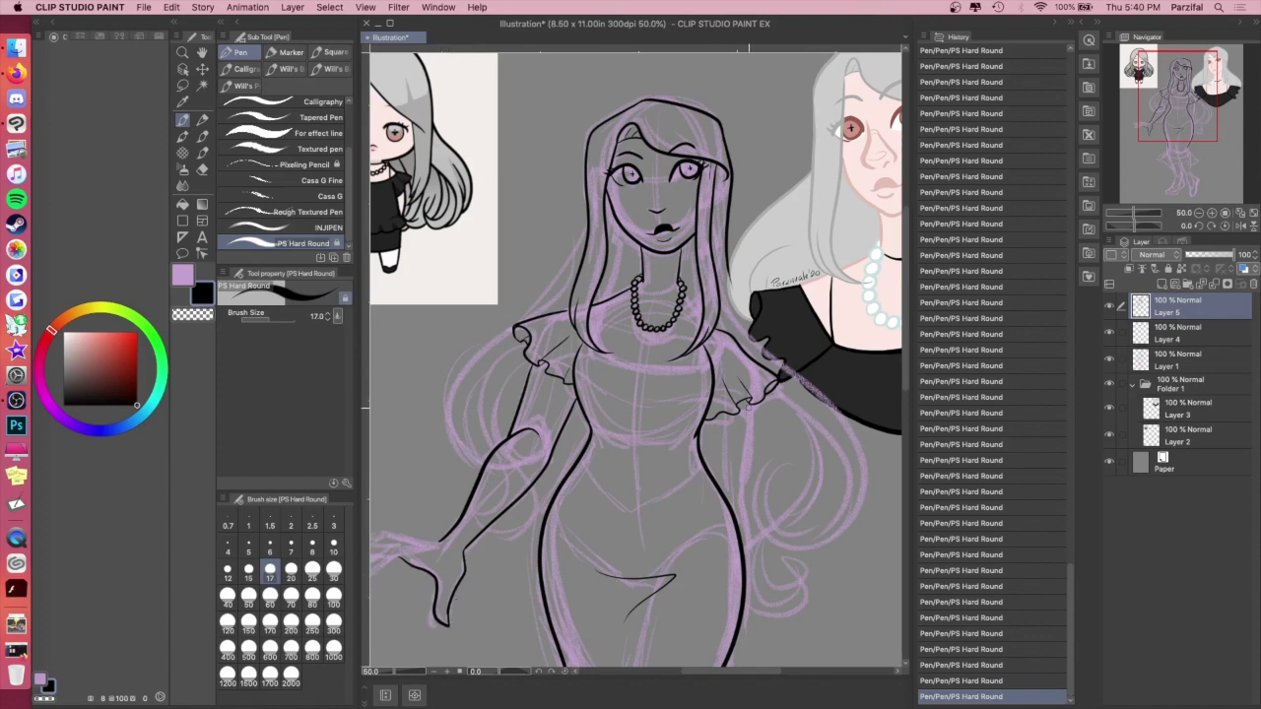
drag(748, 398, 742, 590)
Step: Ink the fingers of the outstretched left hand, undoing strokes until they follow the sketch
scroll(865, 310, left, 5)
scroll(866, 310, down, 2)
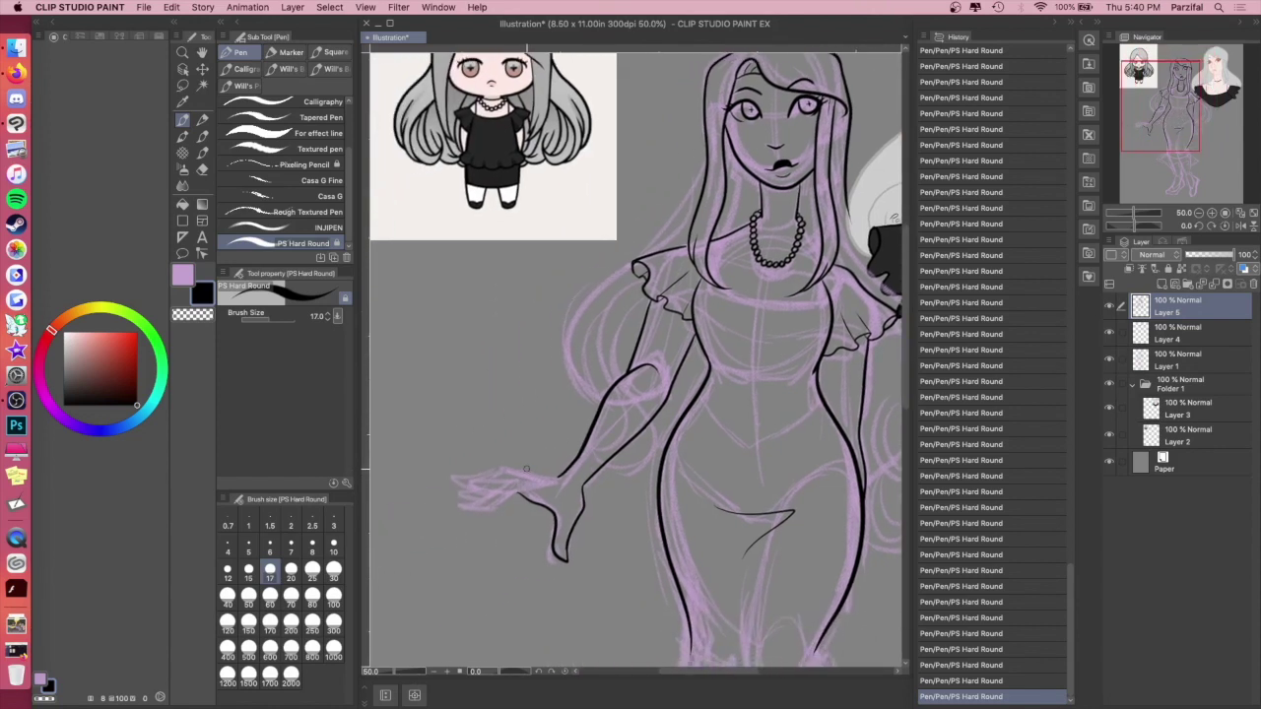
mouse_move(526, 479)
mouse_down()
mouse_move(467, 480)
mouse_move(456, 490)
mouse_move(509, 493)
mouse_move(437, 512)
mouse_move(496, 492)
mouse_up()
key(super+z)
key(super+equal)
mouse_move(563, 474)
mouse_down()
mouse_move(497, 463)
mouse_move(428, 504)
mouse_up()
key(super+z)
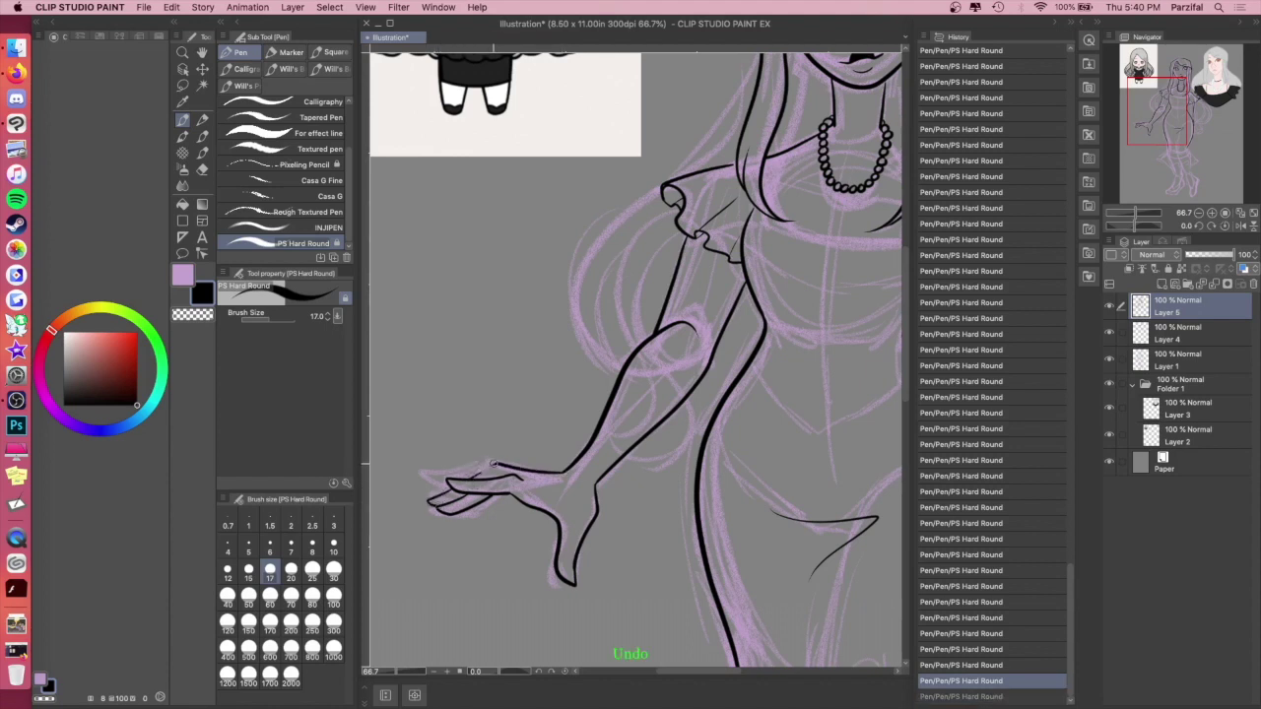
mouse_move(490, 464)
mouse_down()
mouse_move(428, 475)
mouse_move(456, 489)
mouse_up()
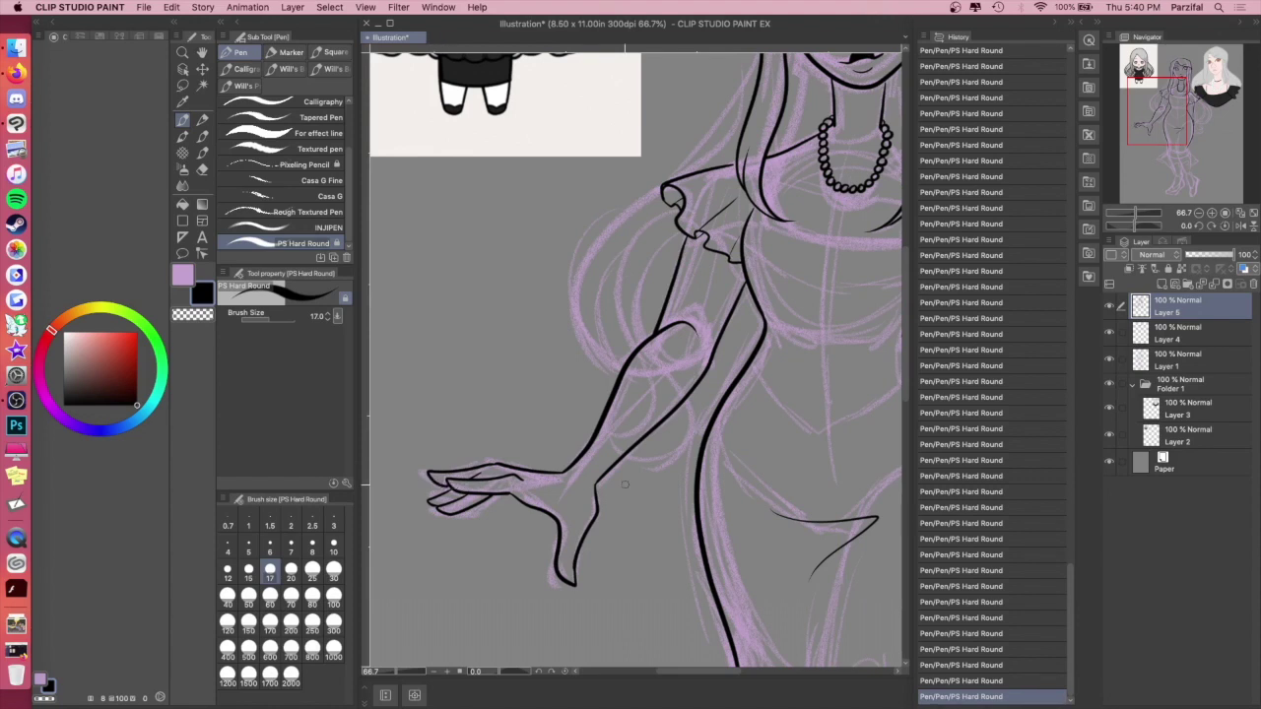
Step: Ink the outer contour of the flowing hair on the left and the curved strands inside it
key(super+minus)
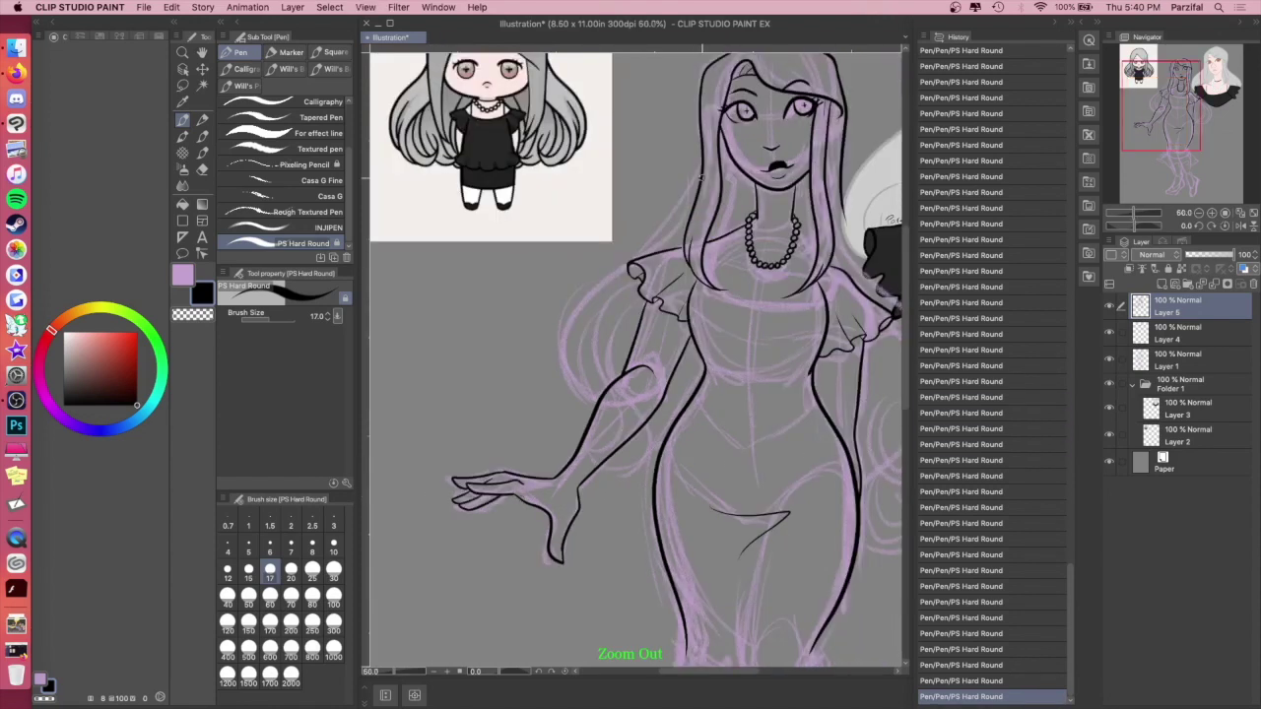
mouse_move(703, 138)
mouse_down()
mouse_move(599, 267)
mouse_move(596, 400)
mouse_up()
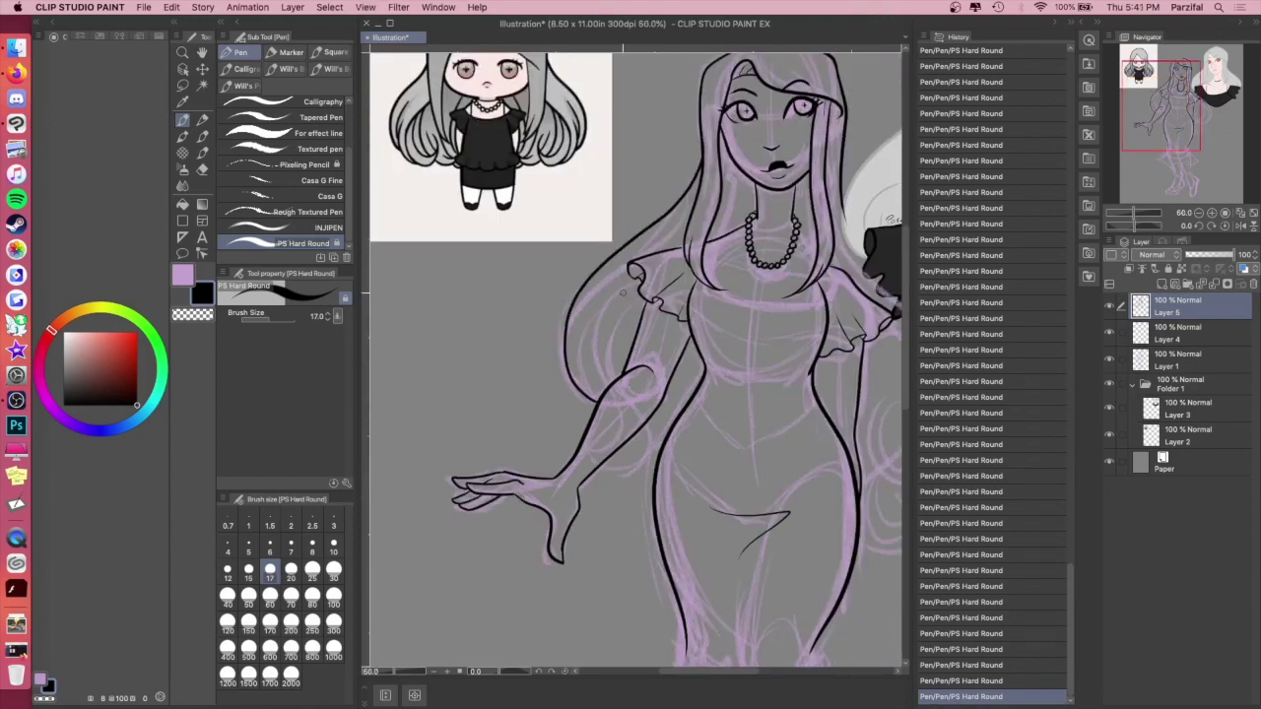
mouse_move(633, 278)
mouse_down()
mouse_move(603, 314)
mouse_move(605, 386)
mouse_up()
key(super+z)
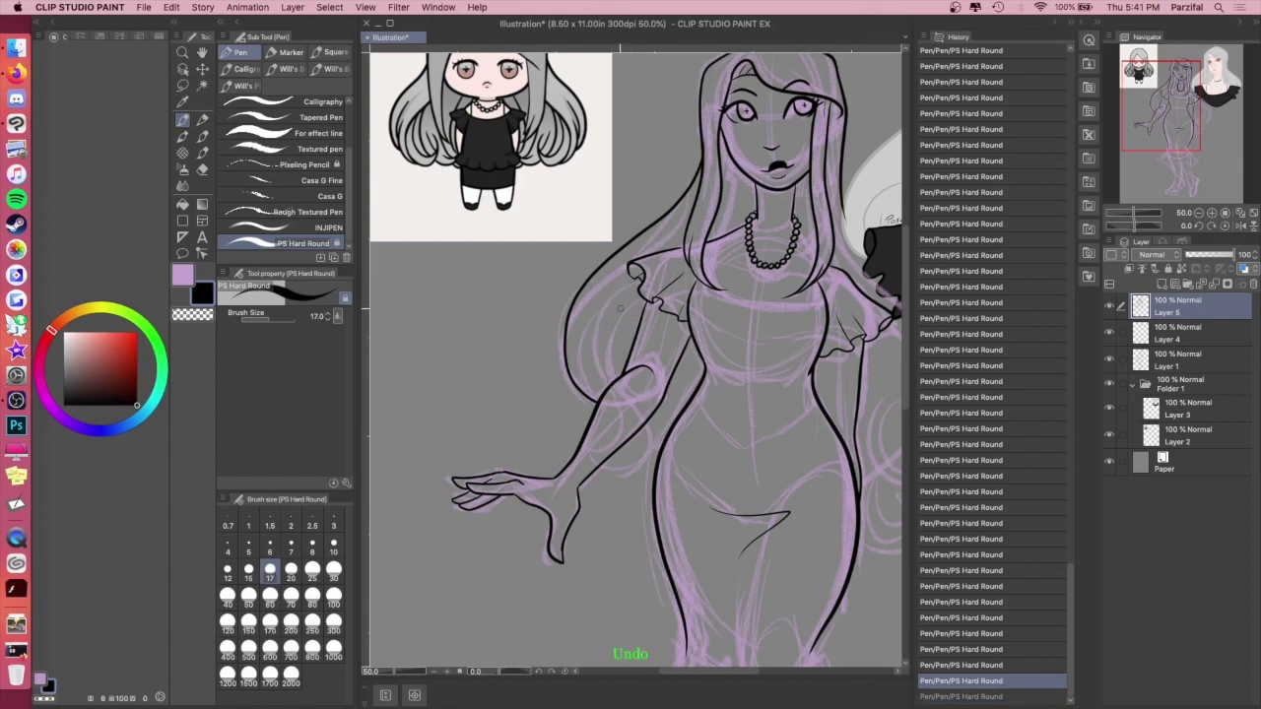
drag(628, 280, 594, 396)
mouse_move(599, 467)
mouse_down()
mouse_move(645, 429)
mouse_move(611, 457)
mouse_up()
drag(600, 308, 599, 402)
drag(637, 301, 606, 385)
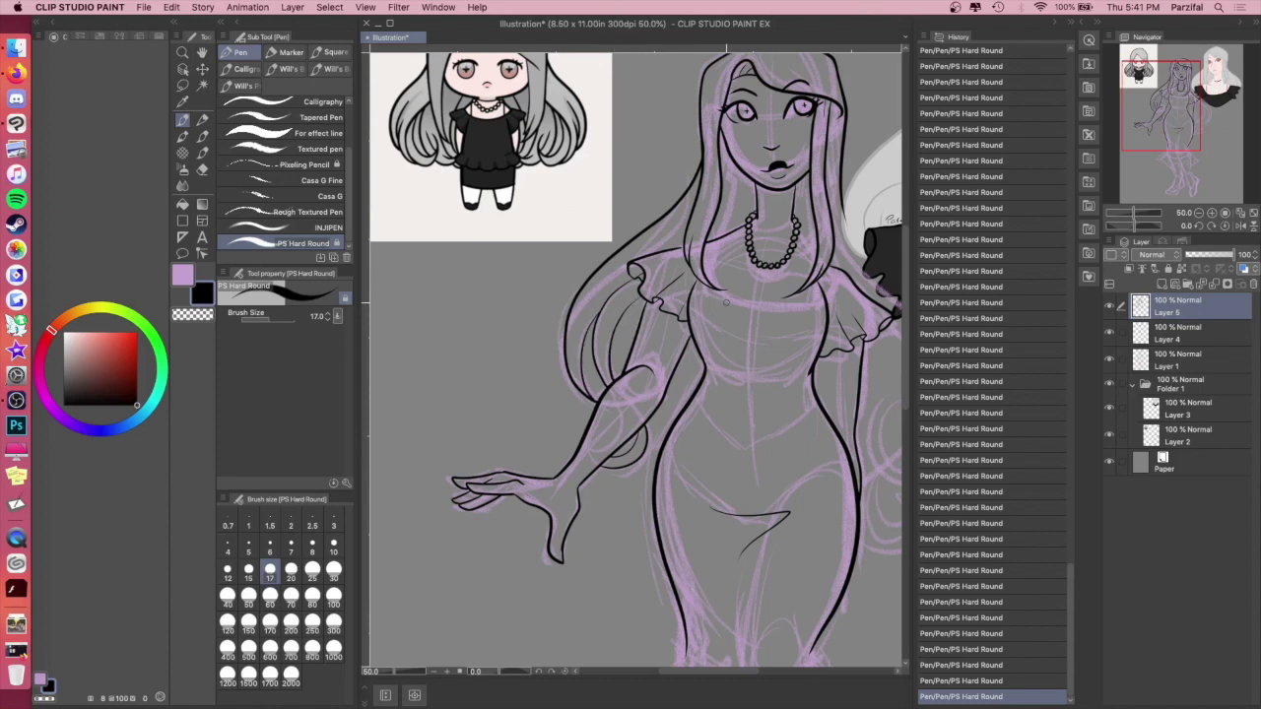
Step: Ink the hair strands showing beneath the left arm and between the arm and the waist
drag(601, 472, 639, 470)
drag(658, 411, 663, 444)
mouse_move(667, 388)
mouse_down()
mouse_move(701, 381)
mouse_move(695, 347)
mouse_up()
key(super+z)
drag(647, 471, 655, 489)
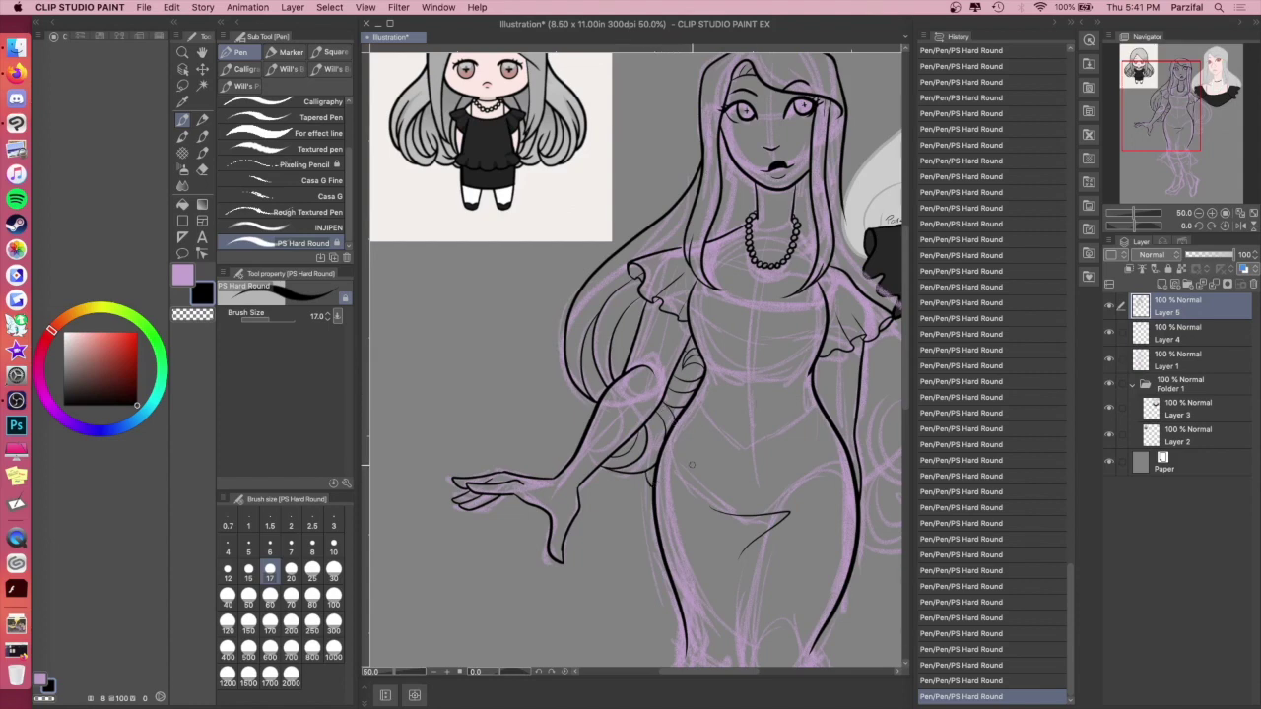
Step: Ink the flowing hair on the right down into its large spiral curl, with inner strands
scroll(692, 465, right, 6)
mouse_move(666, 237)
mouse_down()
mouse_move(778, 394)
mouse_move(744, 433)
mouse_move(744, 471)
mouse_move(711, 455)
mouse_up()
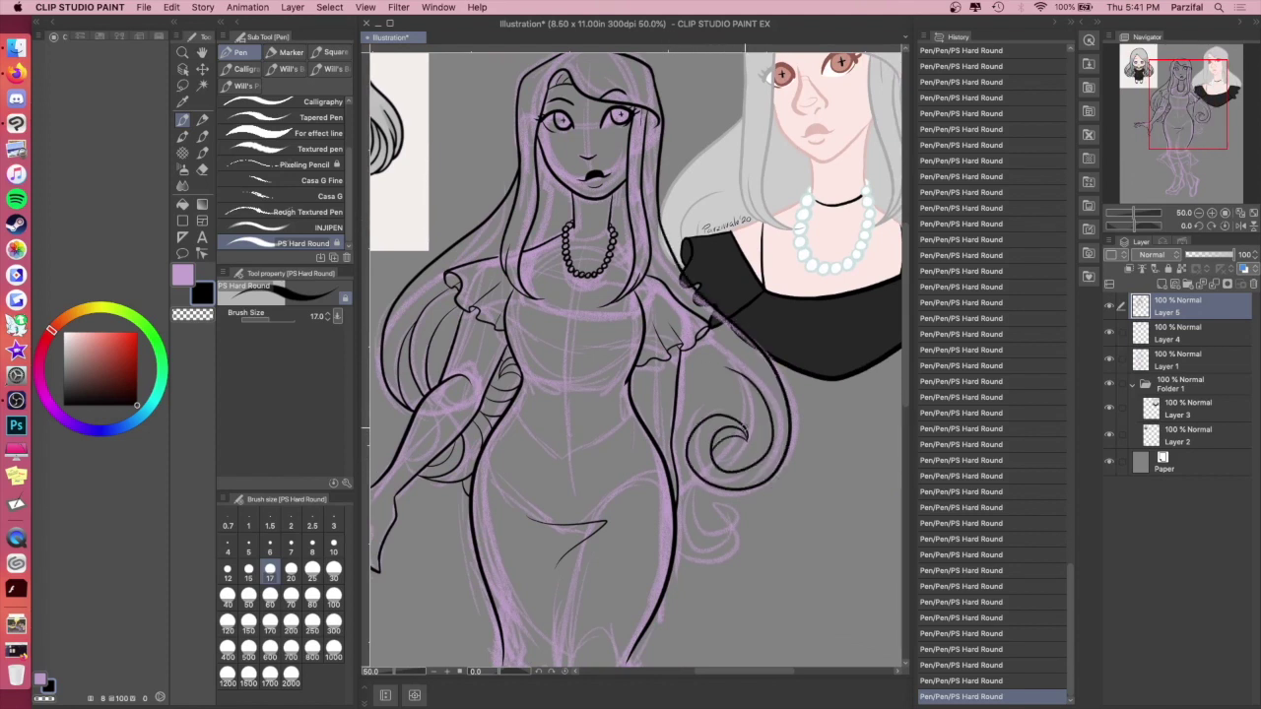
drag(694, 350, 766, 452)
mouse_move(742, 400)
mouse_down()
mouse_move(754, 440)
mouse_move(723, 449)
mouse_move(692, 504)
mouse_move(729, 515)
mouse_move(734, 492)
mouse_up()
Step: Ink the small hair curls beside both hips, redoing the right one, and add short strands beside the right arm
key(super+z)
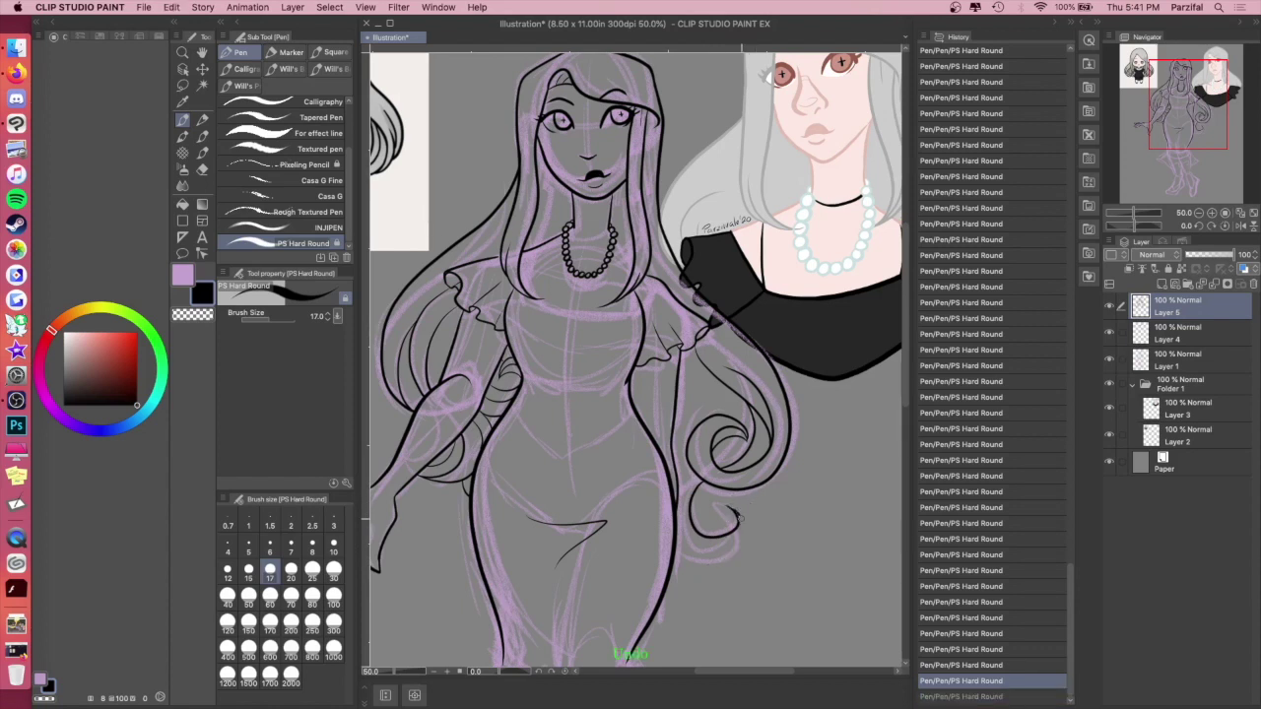
drag(734, 507, 678, 570)
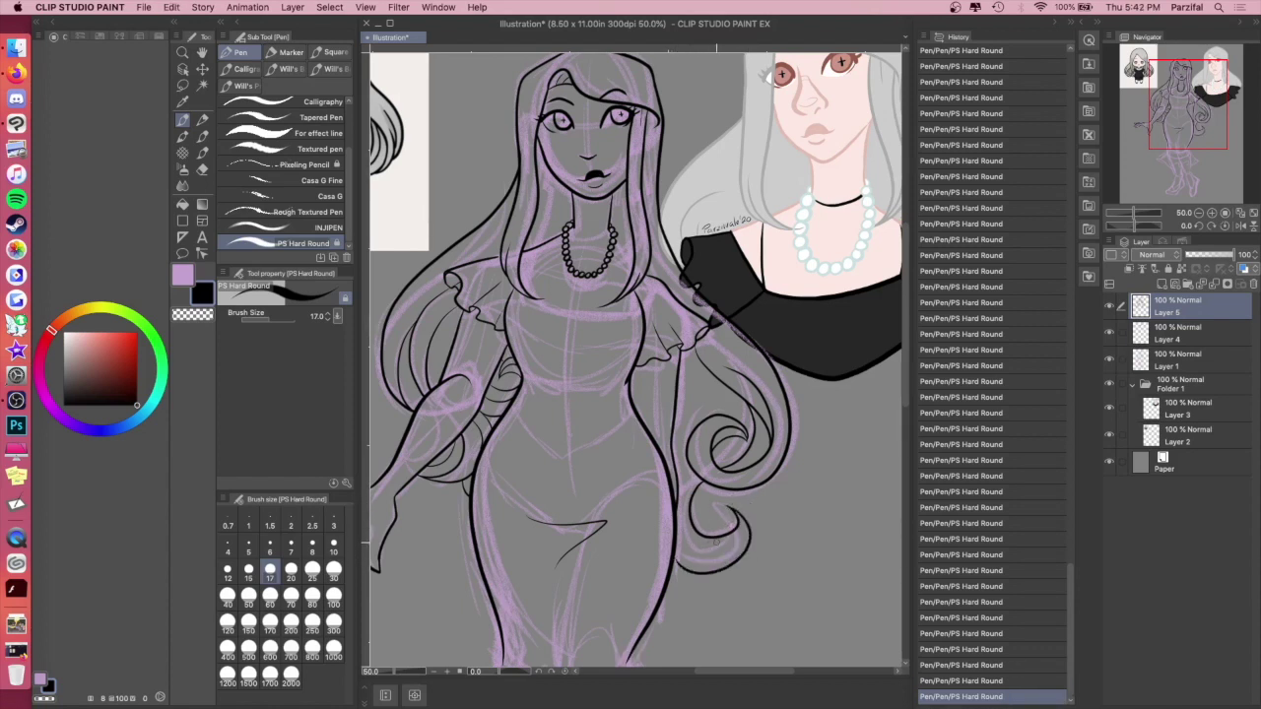
key(super+z)
key(super+z)
mouse_move(457, 511)
mouse_down()
mouse_move(429, 532)
mouse_move(478, 567)
mouse_move(471, 552)
mouse_move(471, 582)
mouse_move(483, 579)
mouse_move(471, 526)
mouse_up()
mouse_move(700, 485)
mouse_down()
mouse_move(692, 513)
mouse_move(723, 519)
mouse_move(704, 551)
mouse_up()
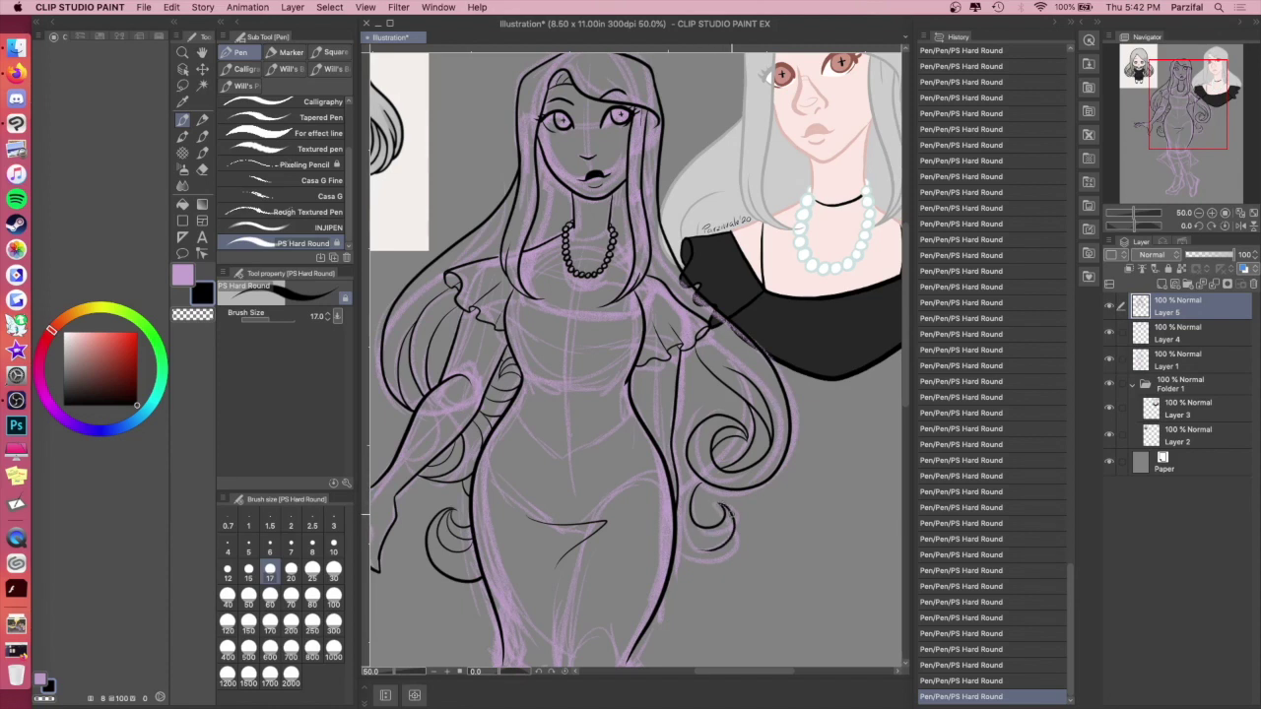
key(super+z)
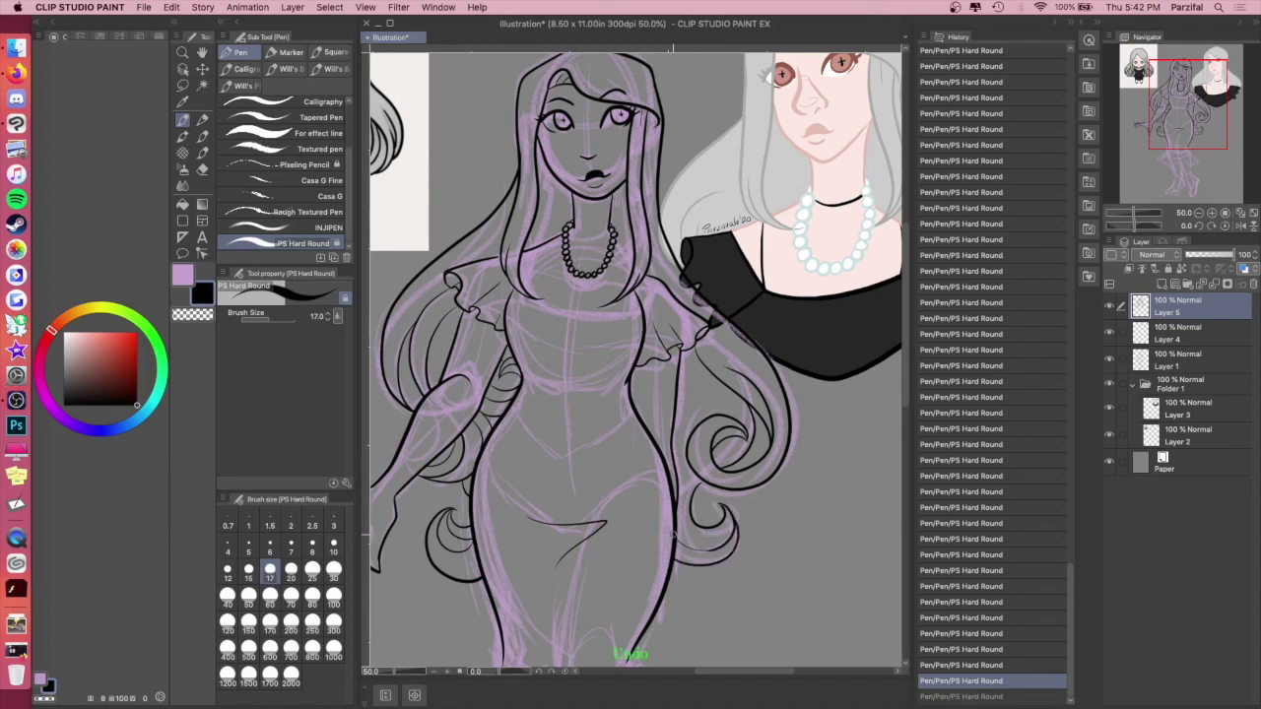
drag(673, 534, 673, 532)
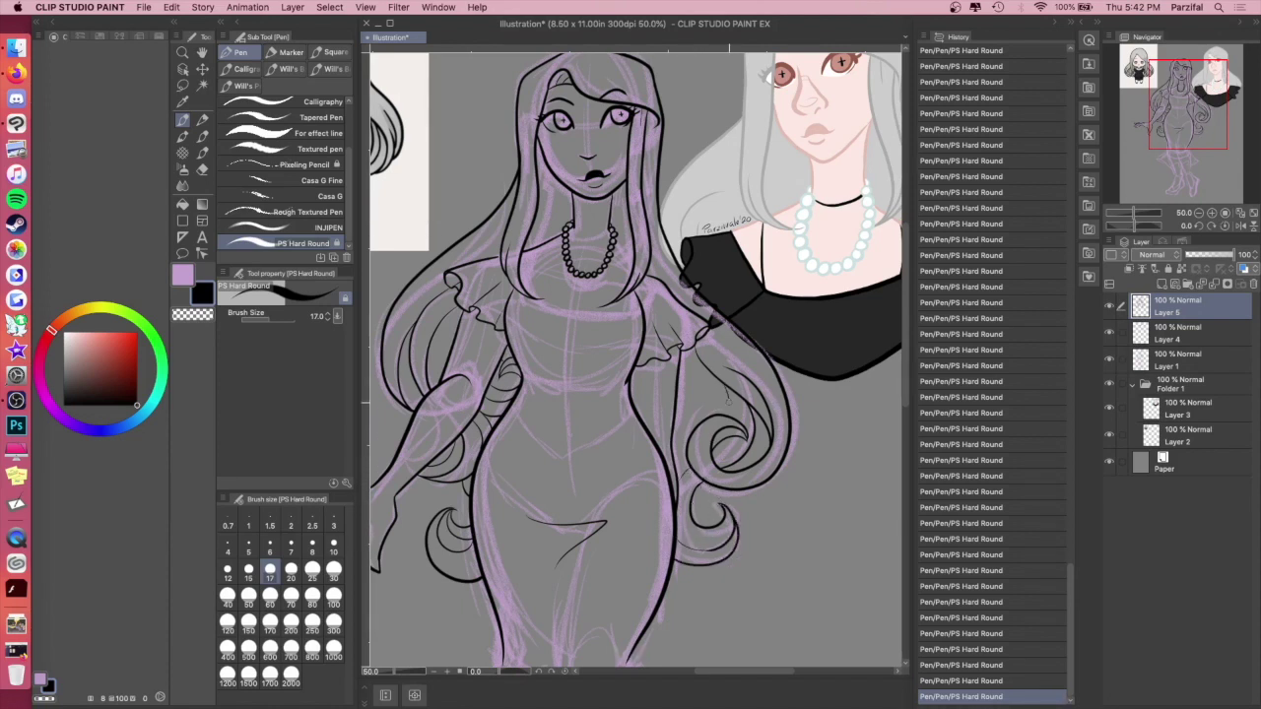
key(super+z)
drag(709, 374, 679, 384)
Step: Ink the choker on the neck and the neckline and straps of the dress
drag(572, 225, 611, 231)
drag(542, 295, 613, 301)
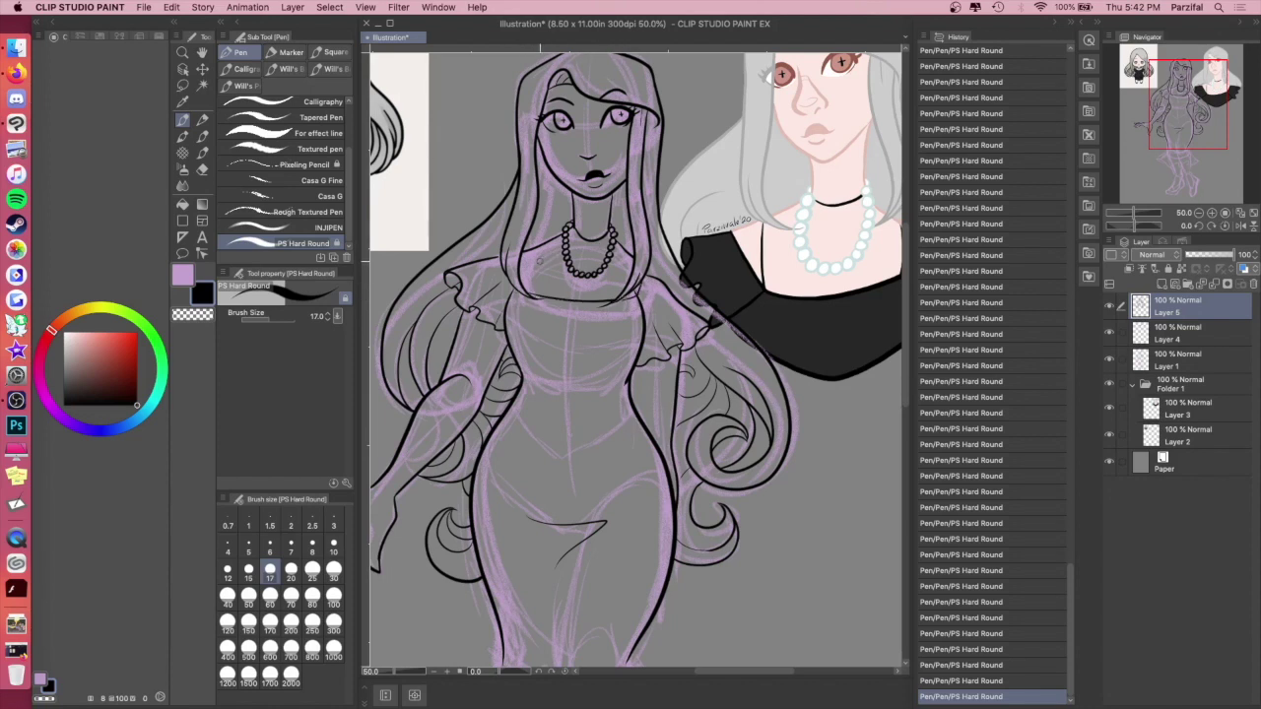
drag(626, 249, 630, 281)
Step: Ink the flared ruffle at the bottom of the dress with its wavy hem, sloping sides and upper seam
key(super+minus)
key(super+minus)
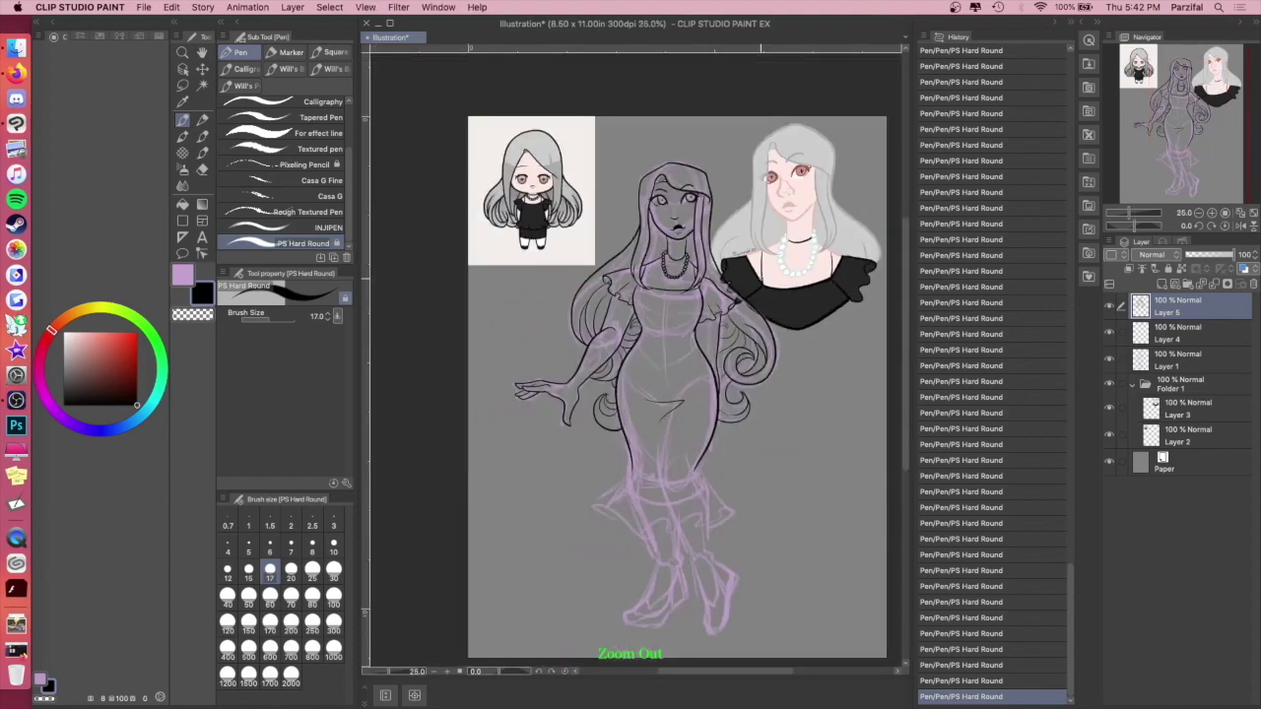
key(super+plus)
key(super+plus)
scroll(631, 355, down, 3)
mouse_move(597, 429)
mouse_down()
mouse_move(763, 467)
mouse_move(873, 430)
mouse_move(860, 448)
mouse_up()
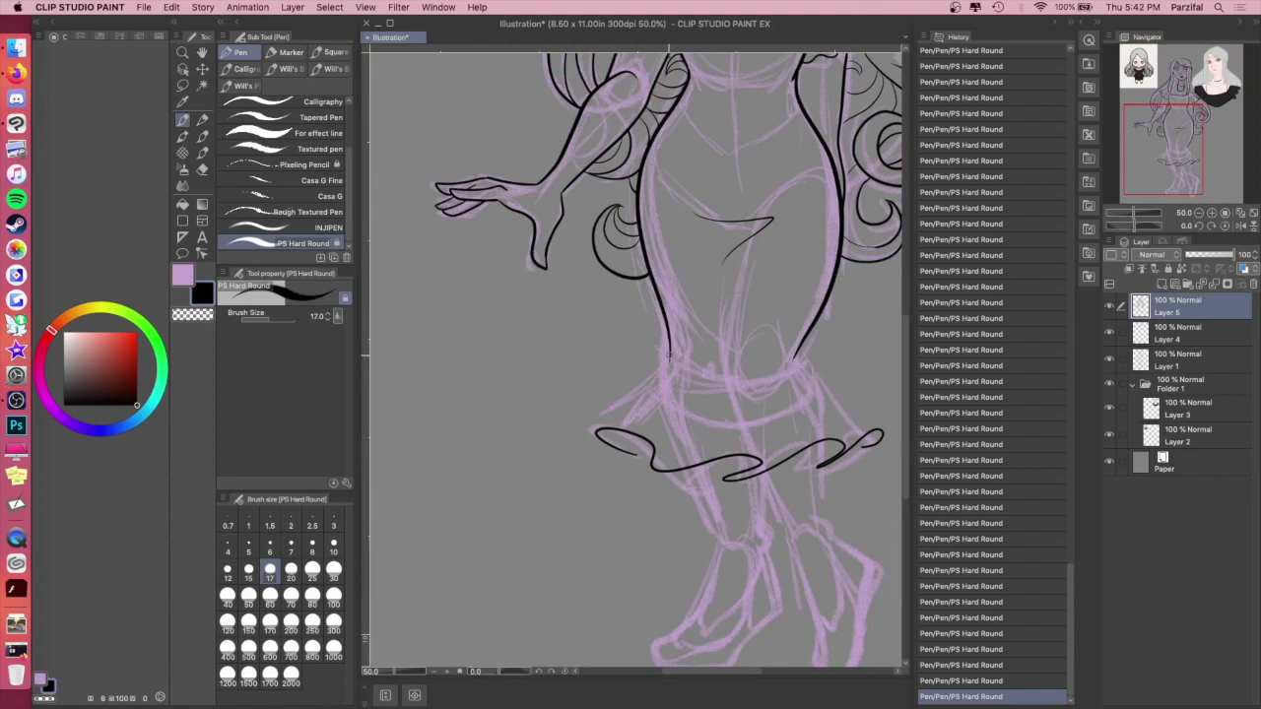
key(super+z)
drag(664, 366, 598, 433)
mouse_move(679, 367)
mouse_down()
mouse_move(825, 380)
mouse_move(882, 433)
mouse_up()
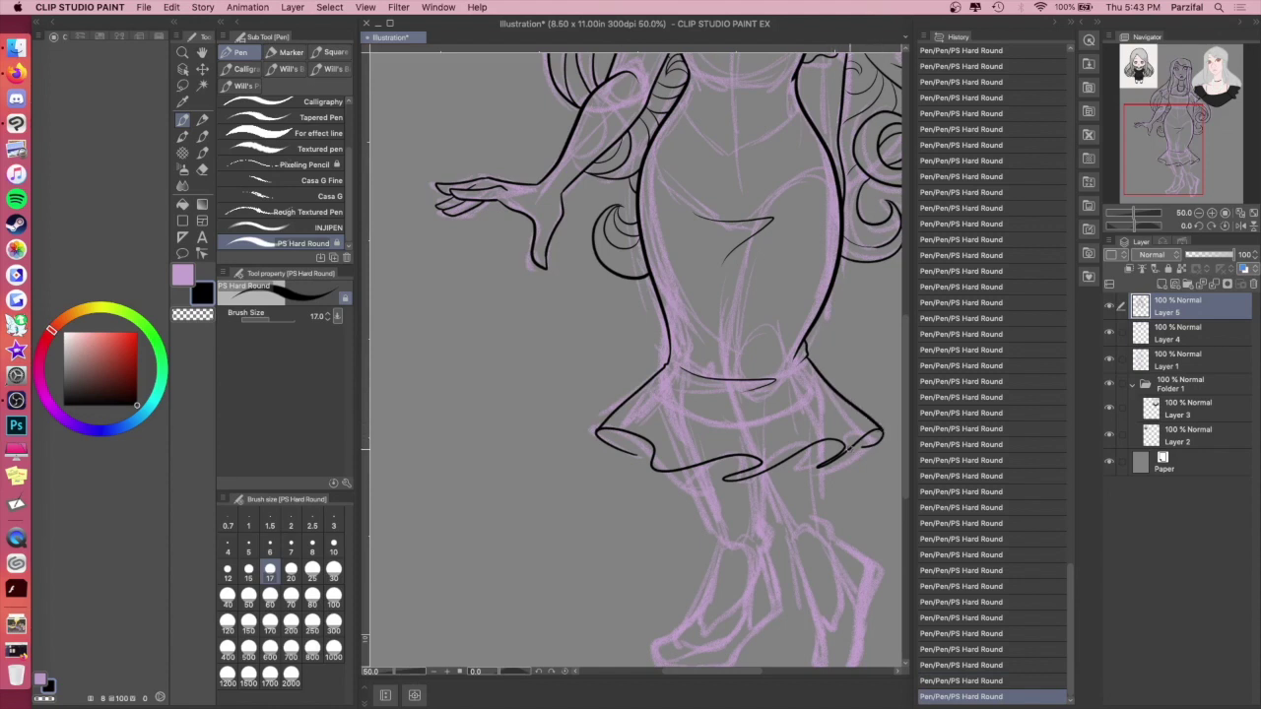
Step: Ink the fold lines running up from the hem of the dress ruffle
key(super+z)
drag(843, 441, 808, 380)
drag(762, 458, 746, 399)
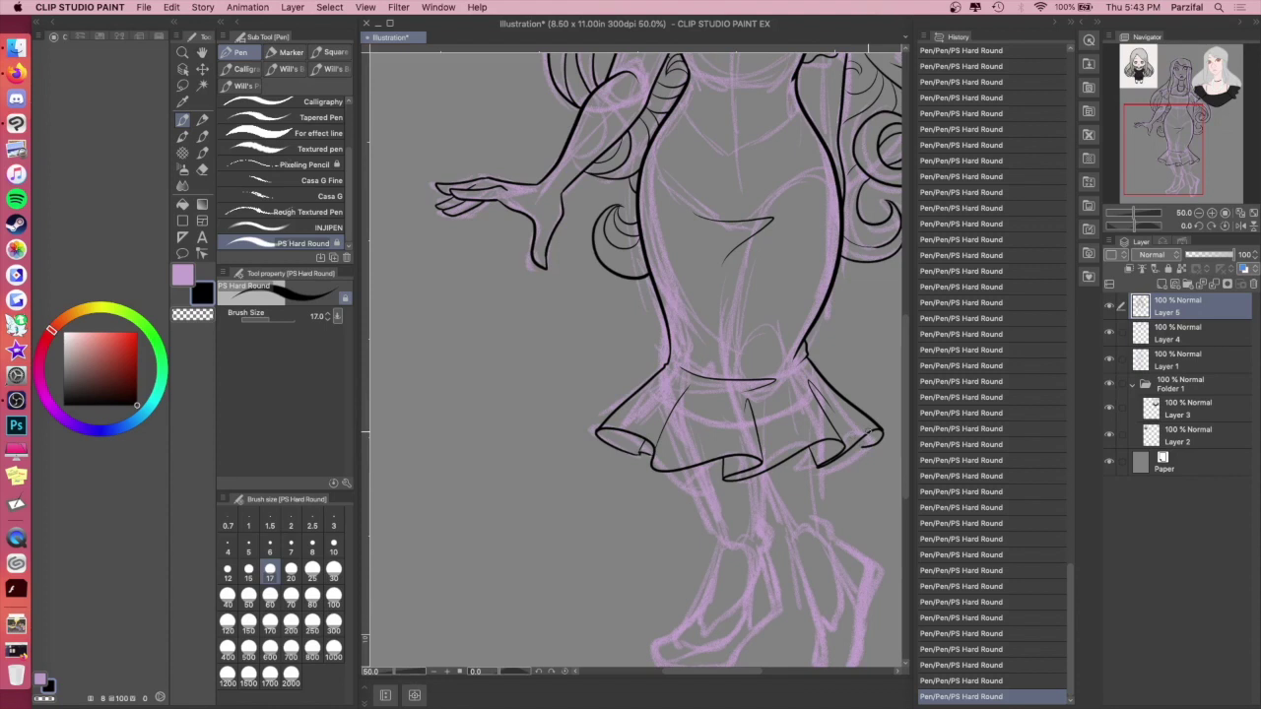
Step: Ink the inner edge of the right leg and the outline and opening of its heeled shoe
drag(1155, 127, 1165, 144)
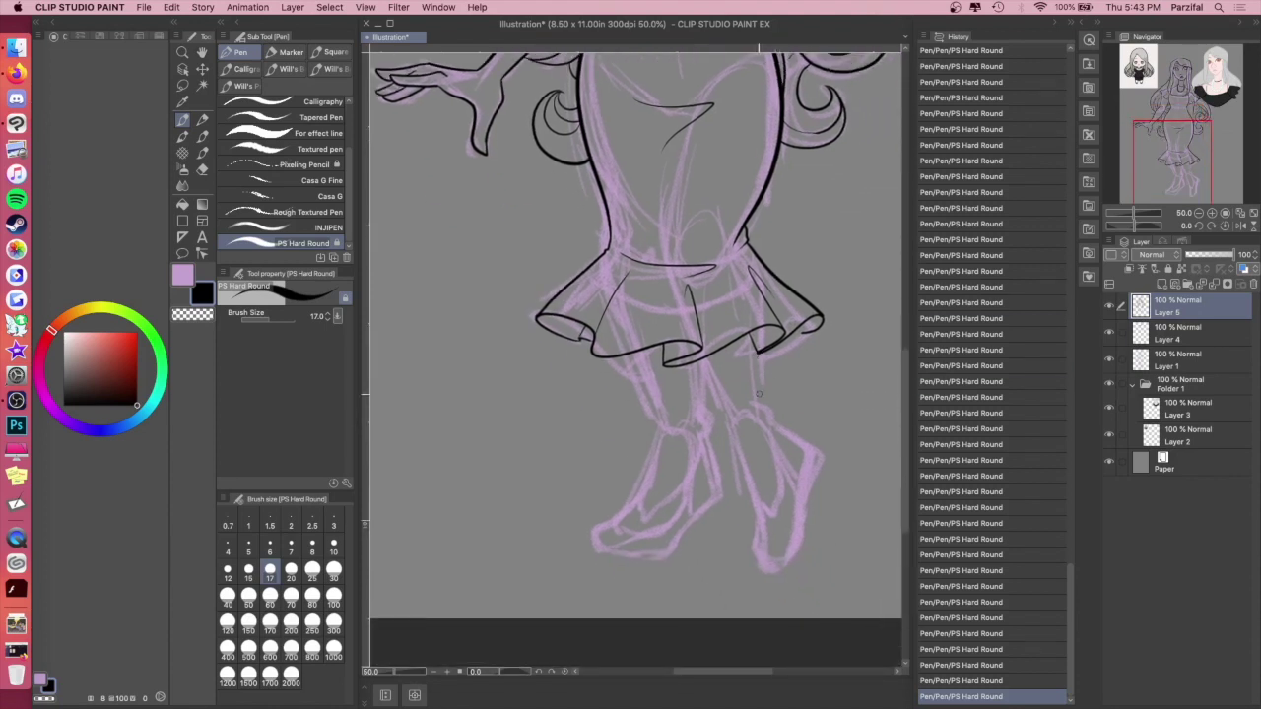
mouse_move(771, 418)
mouse_down()
mouse_move(801, 436)
mouse_move(798, 505)
mouse_up()
mouse_move(695, 360)
mouse_down()
mouse_move(756, 511)
mouse_move(761, 563)
mouse_move(799, 492)
mouse_move(804, 440)
mouse_move(777, 463)
mouse_move(771, 507)
mouse_up()
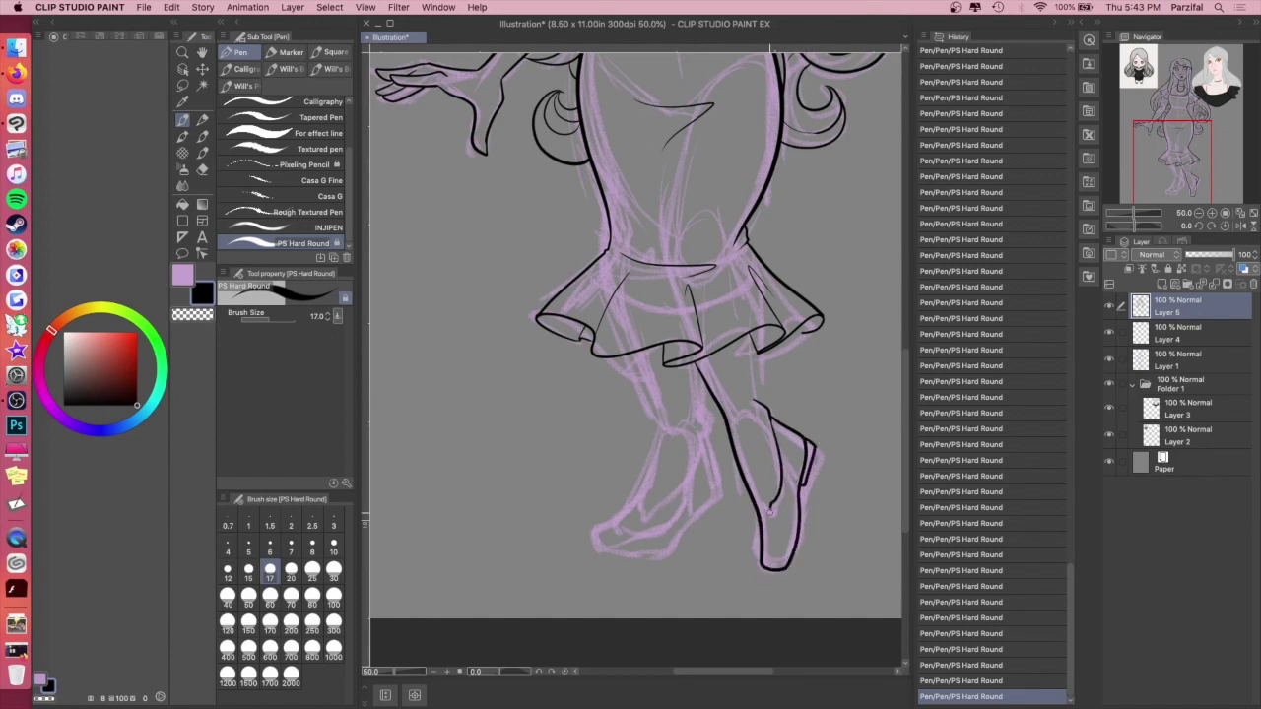
Step: Ink the left leg and its heeled shoe, undoing and redrawing the foot outline
drag(632, 351, 660, 425)
mouse_move(693, 367)
mouse_down()
mouse_move(714, 467)
mouse_move(647, 479)
mouse_move(594, 528)
mouse_move(594, 546)
mouse_move(666, 551)
mouse_move(713, 467)
mouse_up()
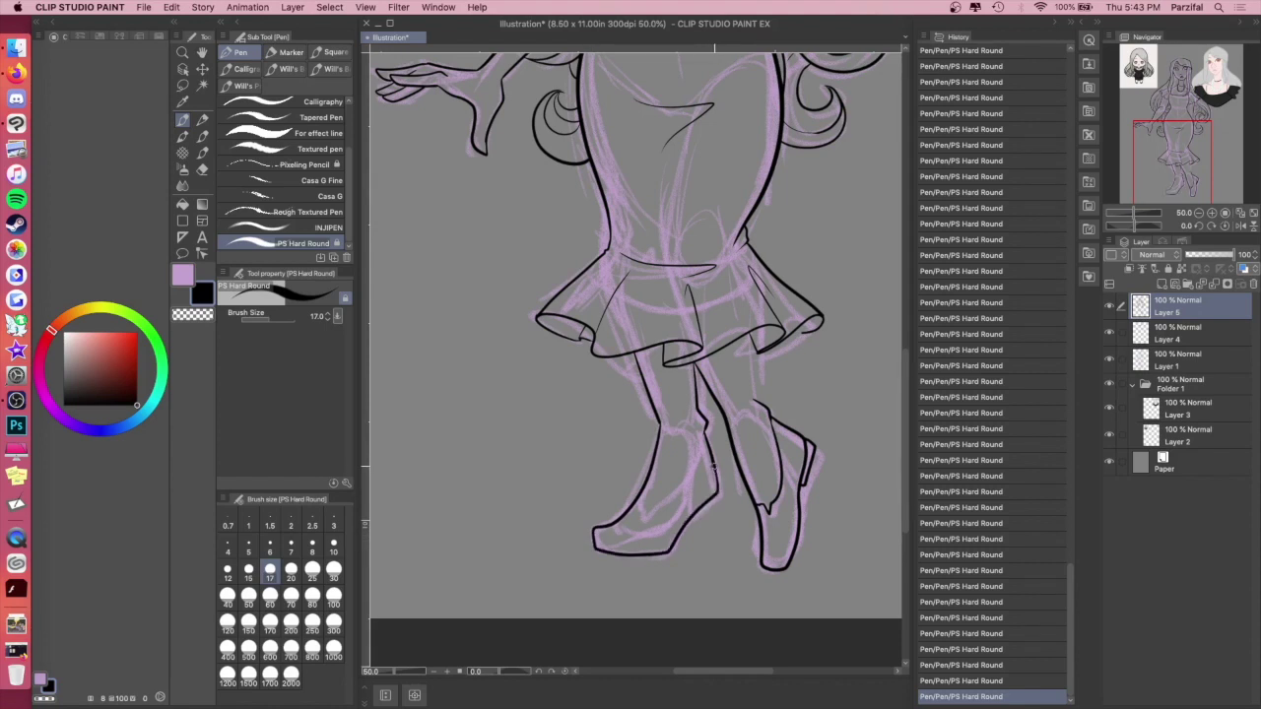
key(super+z)
key(super+z)
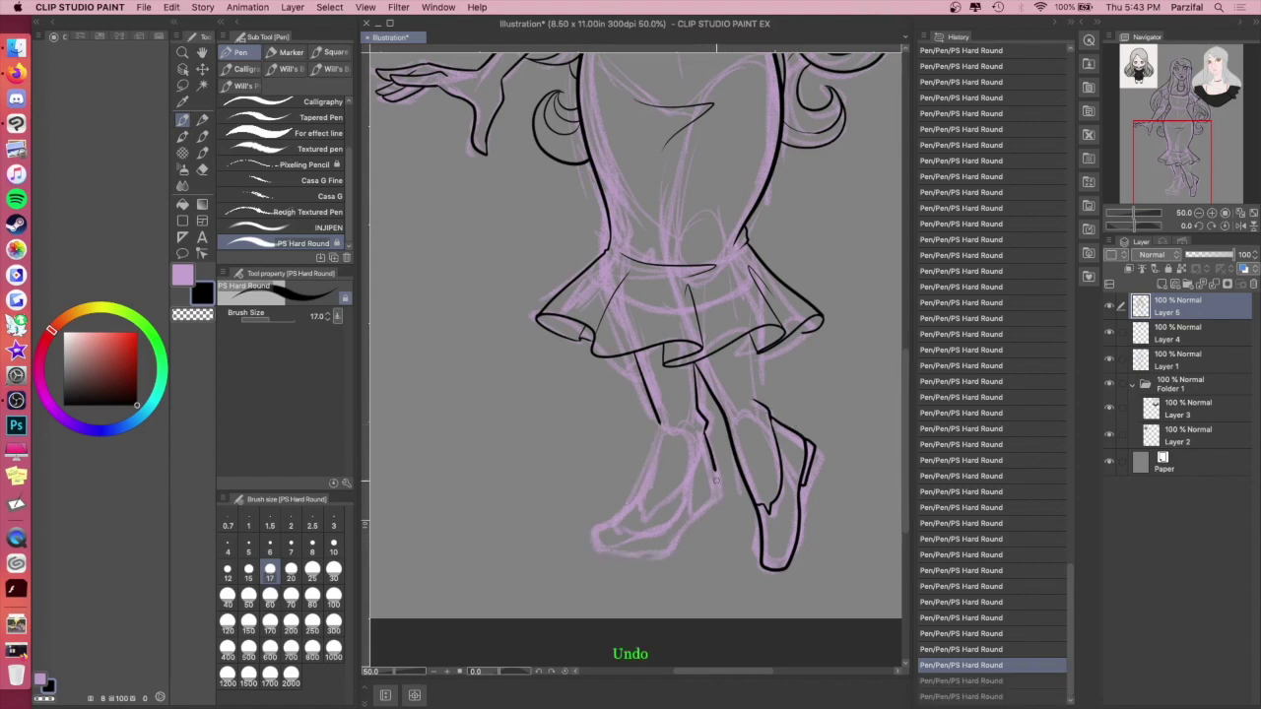
mouse_move(657, 422)
mouse_down()
mouse_move(637, 494)
mouse_move(597, 536)
mouse_move(610, 550)
mouse_move(664, 551)
mouse_up()
drag(716, 477, 659, 552)
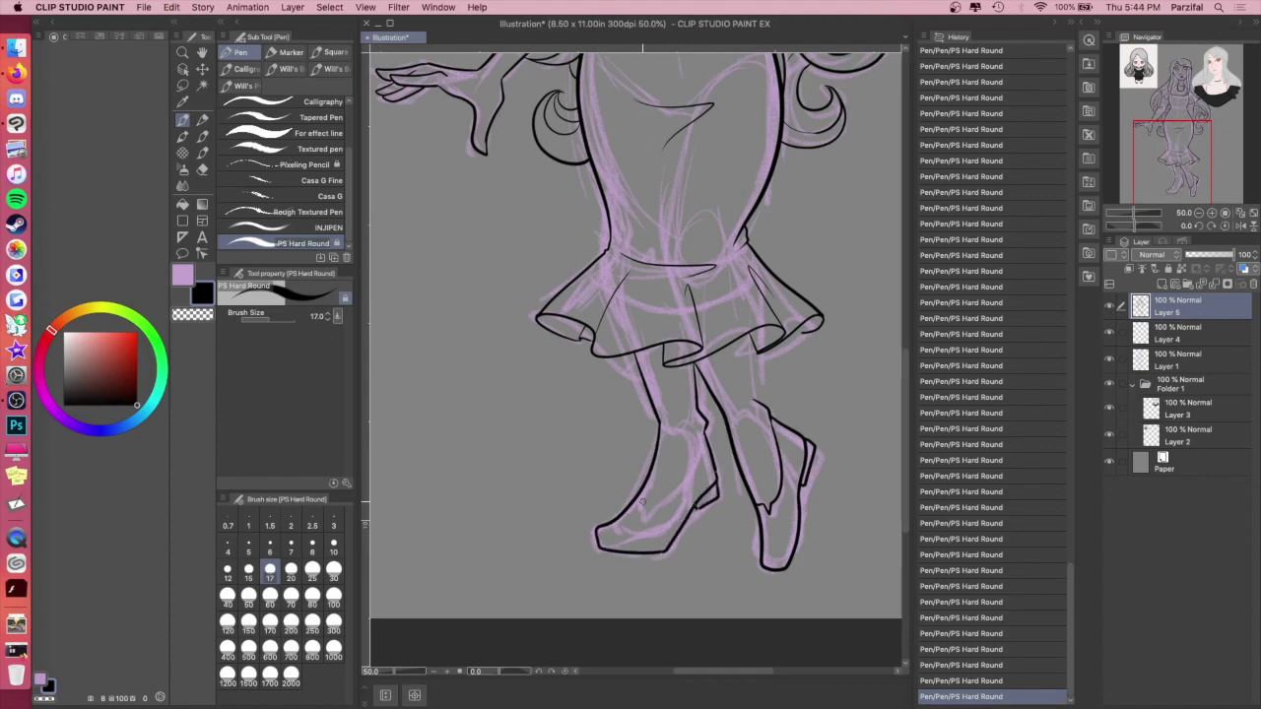
Step: Ink the left shoe's opening and the right leg's outer edge, and touch up the ruffle hem
drag(654, 501, 703, 429)
drag(750, 341, 754, 396)
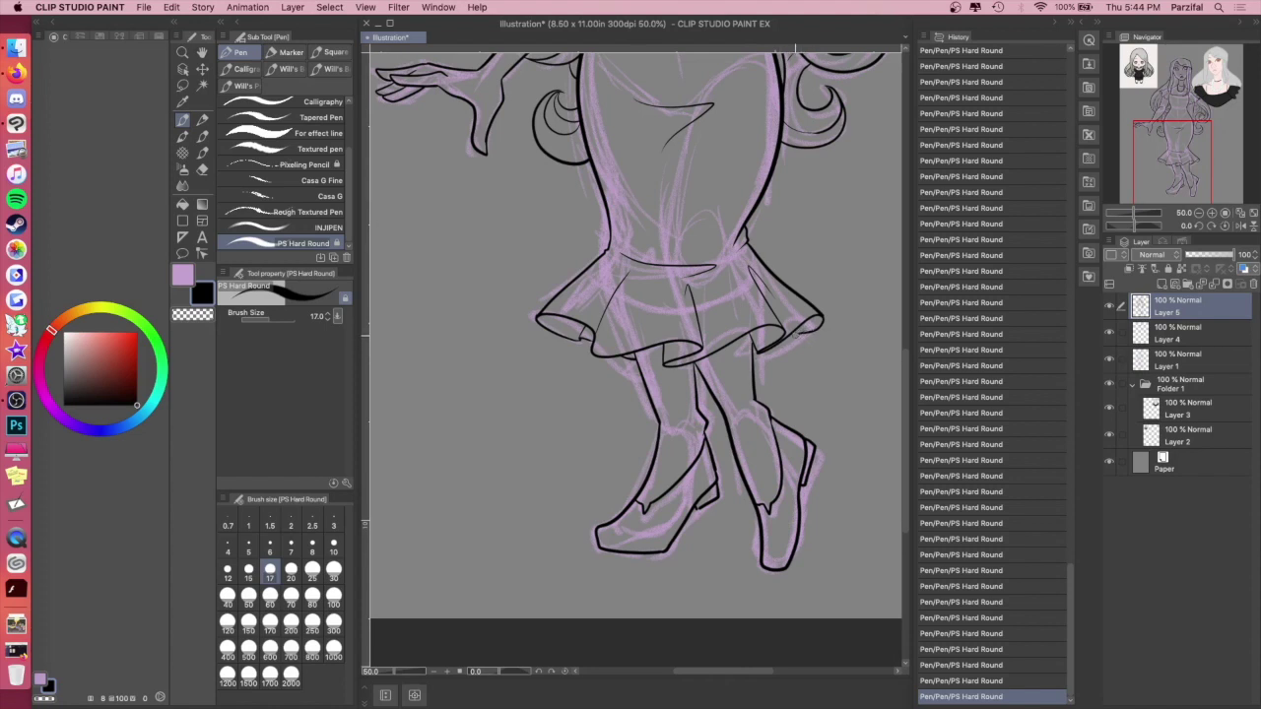
drag(798, 335, 768, 356)
Step: Hide Layer 1 with the purple body sketch to check the inked figure
key(super+minus)
drag(1175, 143, 1173, 117)
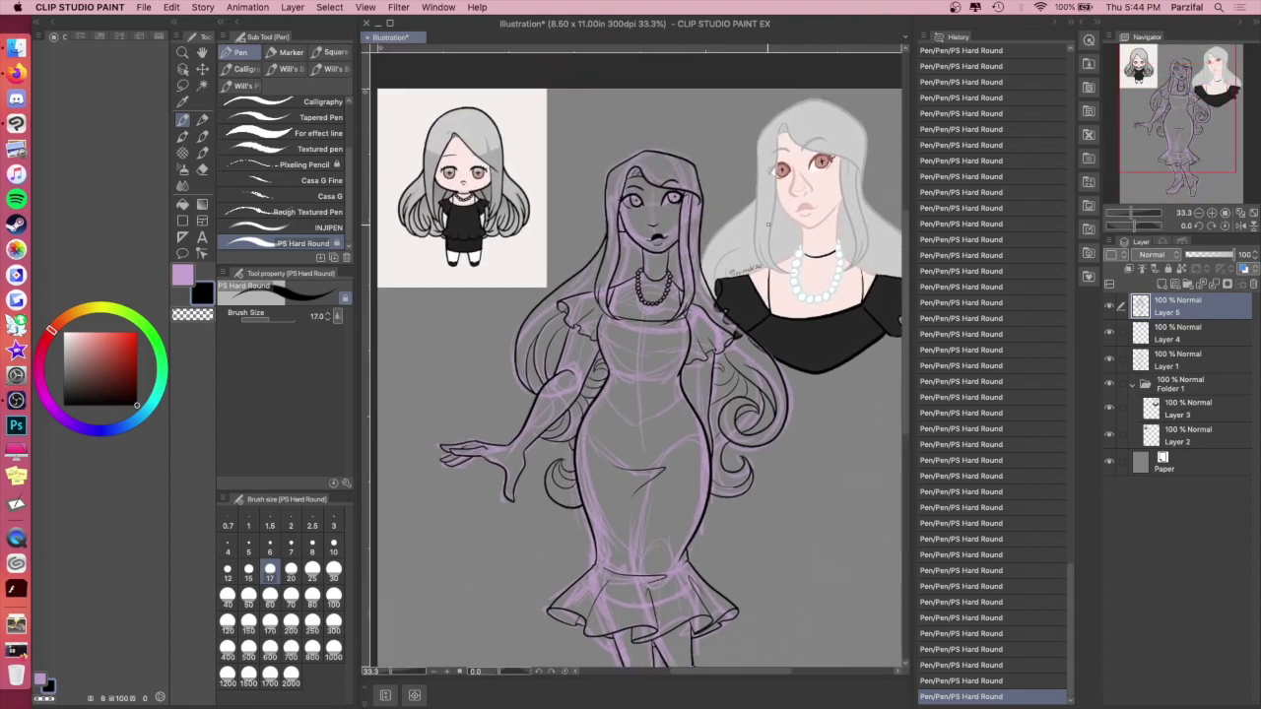
click(1109, 359)
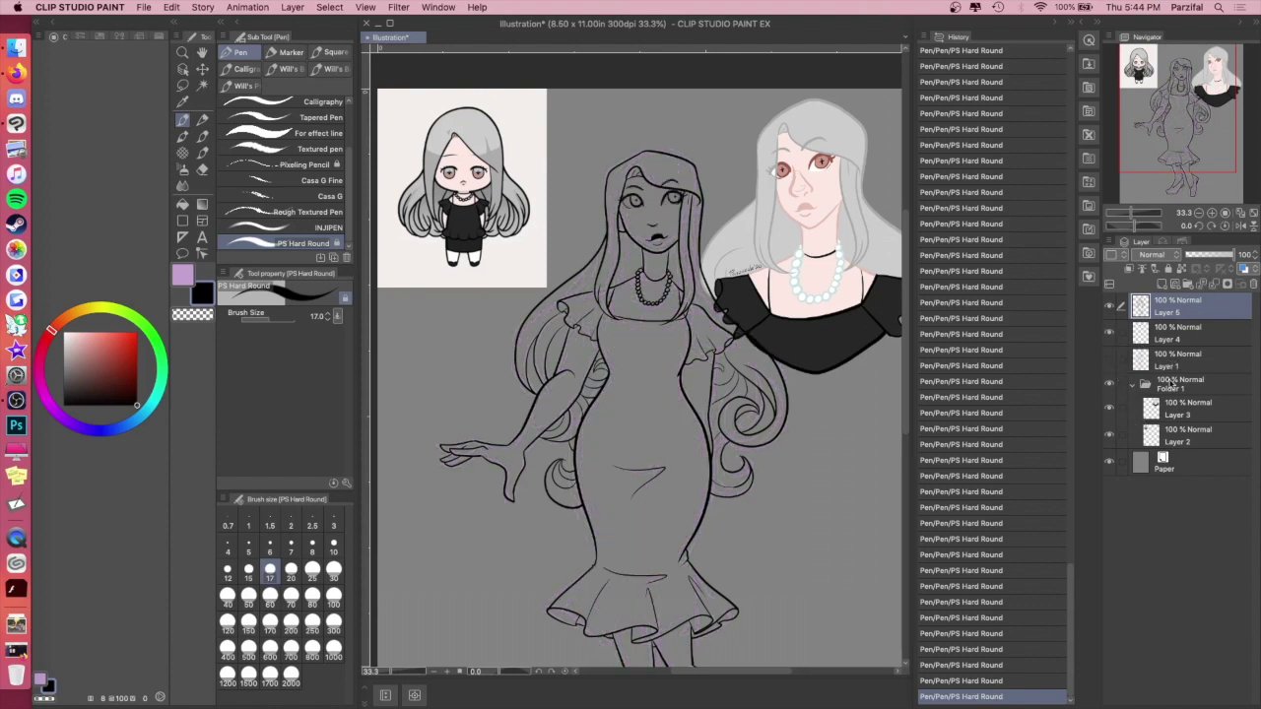
Step: Auto-select the area around the inked figure, invert the selection and shrink it to the figure's silhouette
key(w)
click(807, 586)
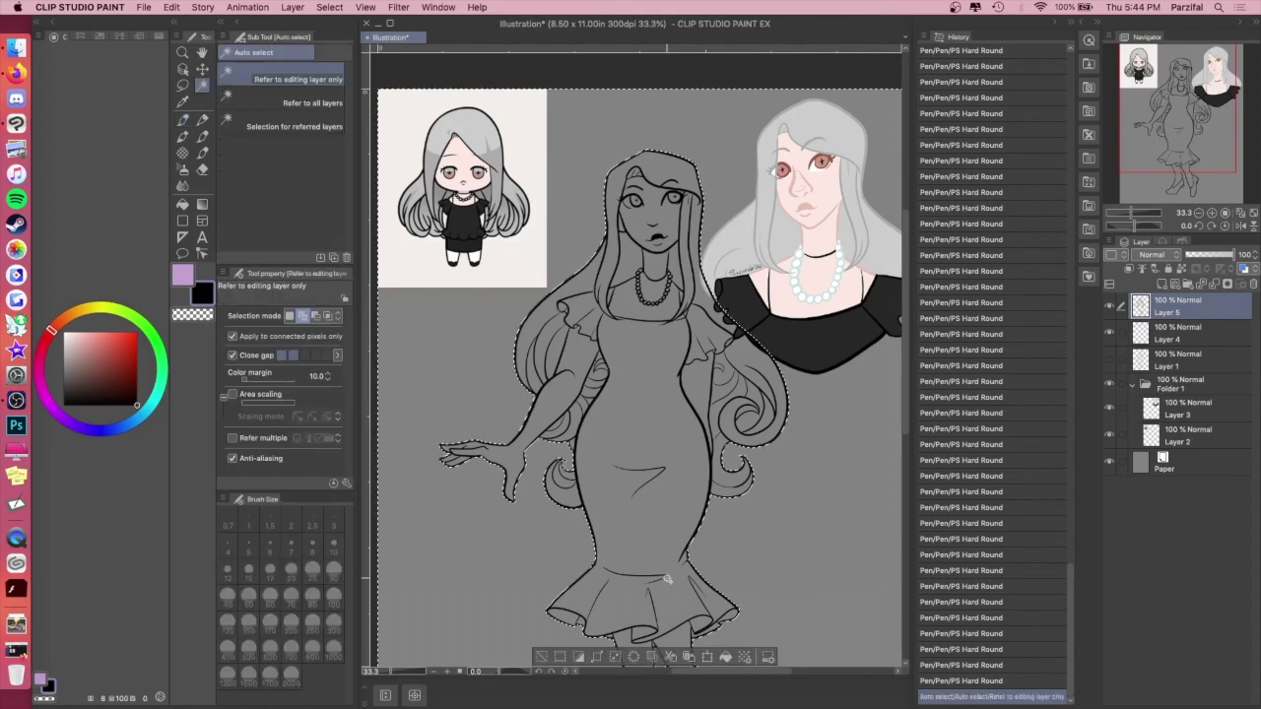
click(607, 656)
click(573, 657)
click(721, 342)
Step: Fill the selected silhouette with the portrait's pale skin color on a new raster layer in a new folder above Layer 1
click(182, 103)
click(820, 279)
click(184, 207)
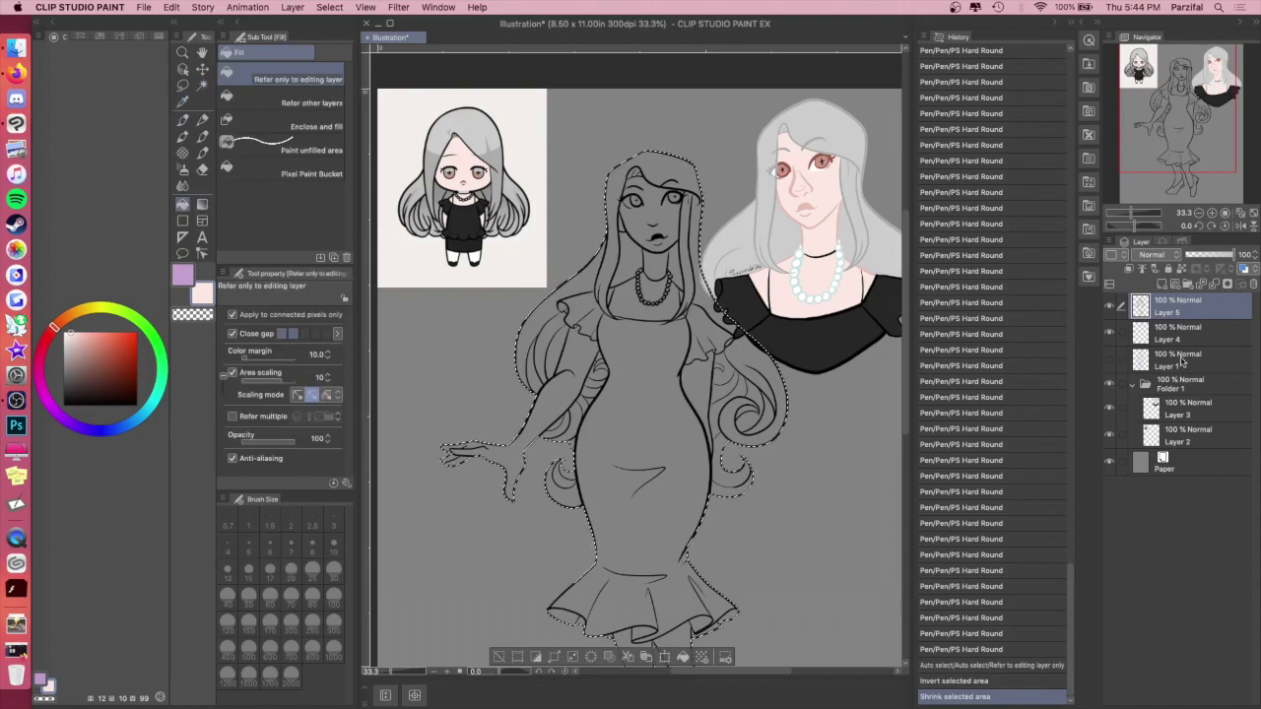
click(1182, 360)
click(1188, 284)
click(1163, 283)
click(647, 430)
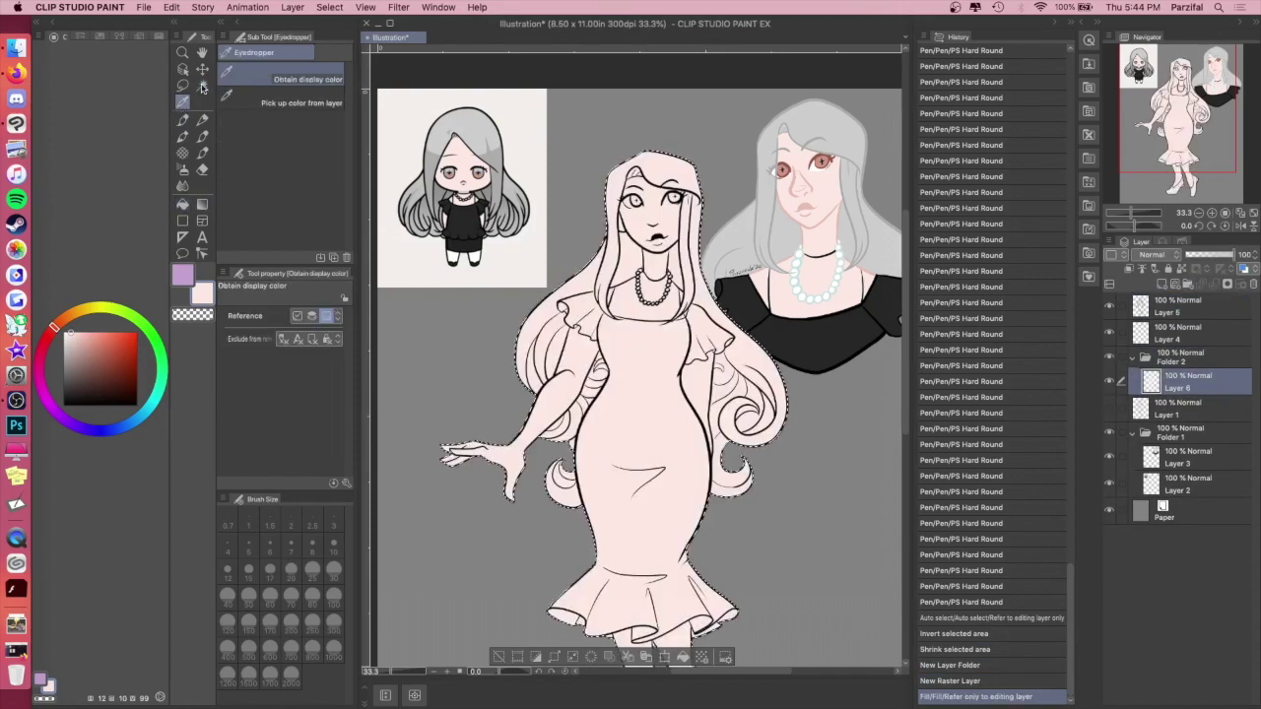
Step: Sample the reference dress's near-black and fill the dress's sleeves, body and ruffle, referring to other layers
alt+click(646, 430)
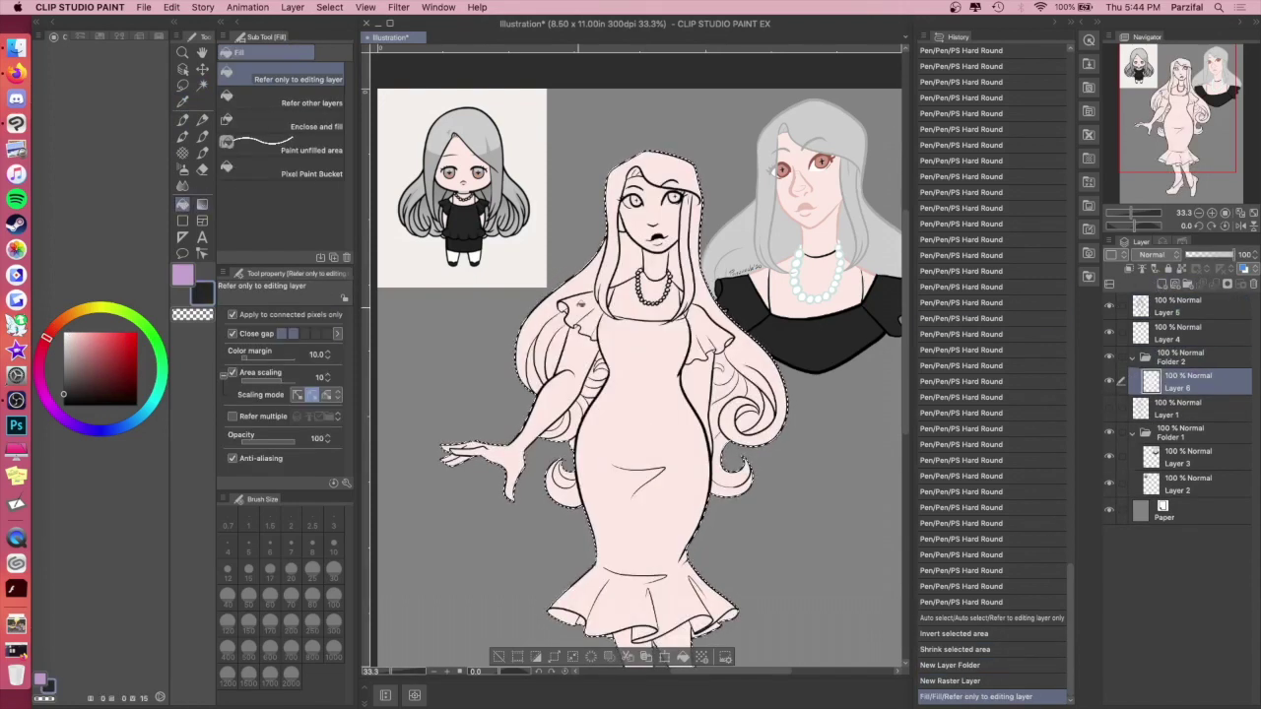
click(295, 103)
click(592, 307)
click(635, 365)
click(710, 333)
click(631, 597)
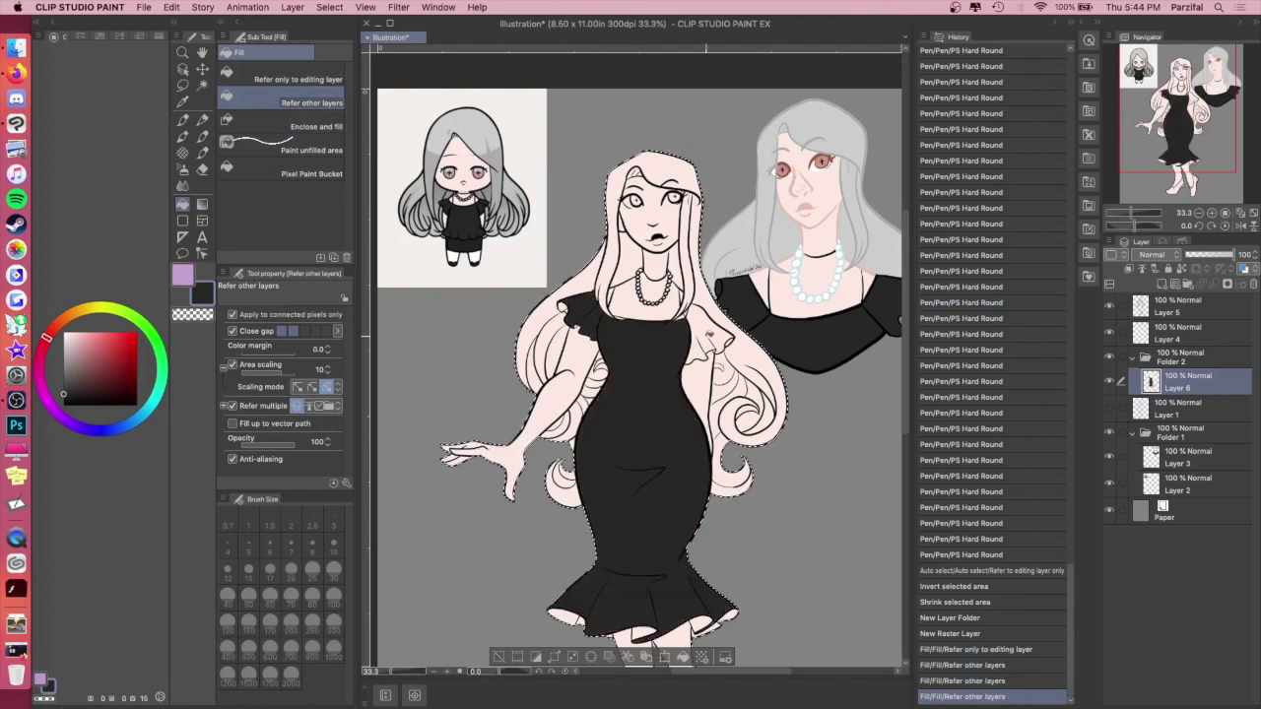
Step: Fill the inner folds of the ruffle hem and the remaining part of the left sleeve with near-black
click(639, 635)
click(576, 620)
click(560, 616)
click(675, 628)
click(700, 622)
click(722, 618)
click(561, 302)
Step: Paint over the unfilled gaps along the sleeve ruffles and neckline with the PS Hard Round pen at size 30
key(p)
drag(569, 312, 579, 315)
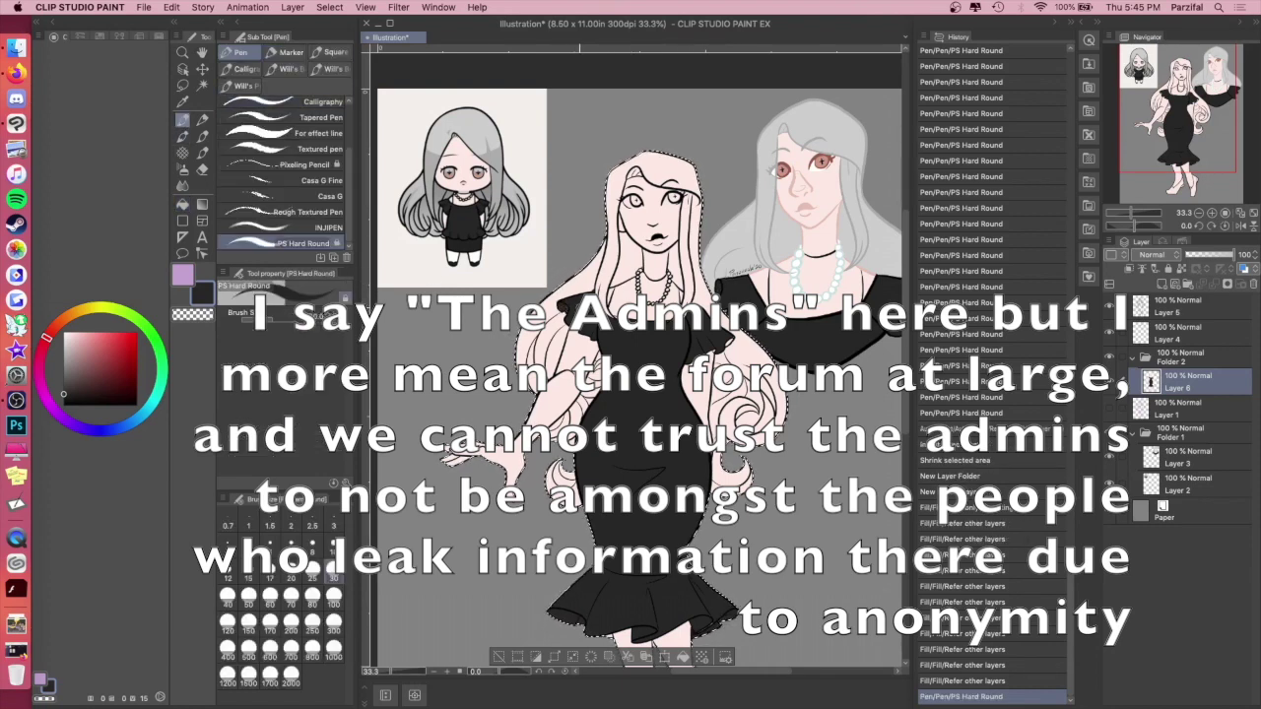
scroll(737, 326, up, 1)
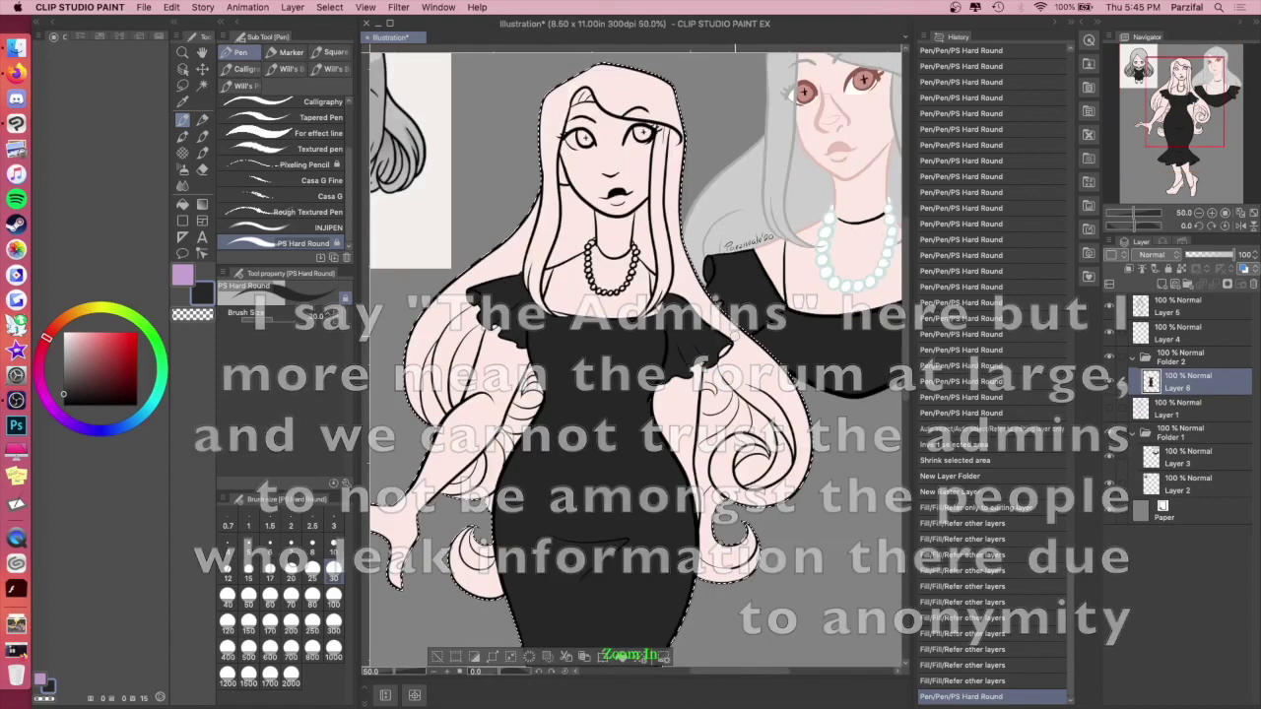
mouse_move(652, 318)
mouse_down()
mouse_move(604, 329)
mouse_move(485, 320)
mouse_move(498, 324)
mouse_up()
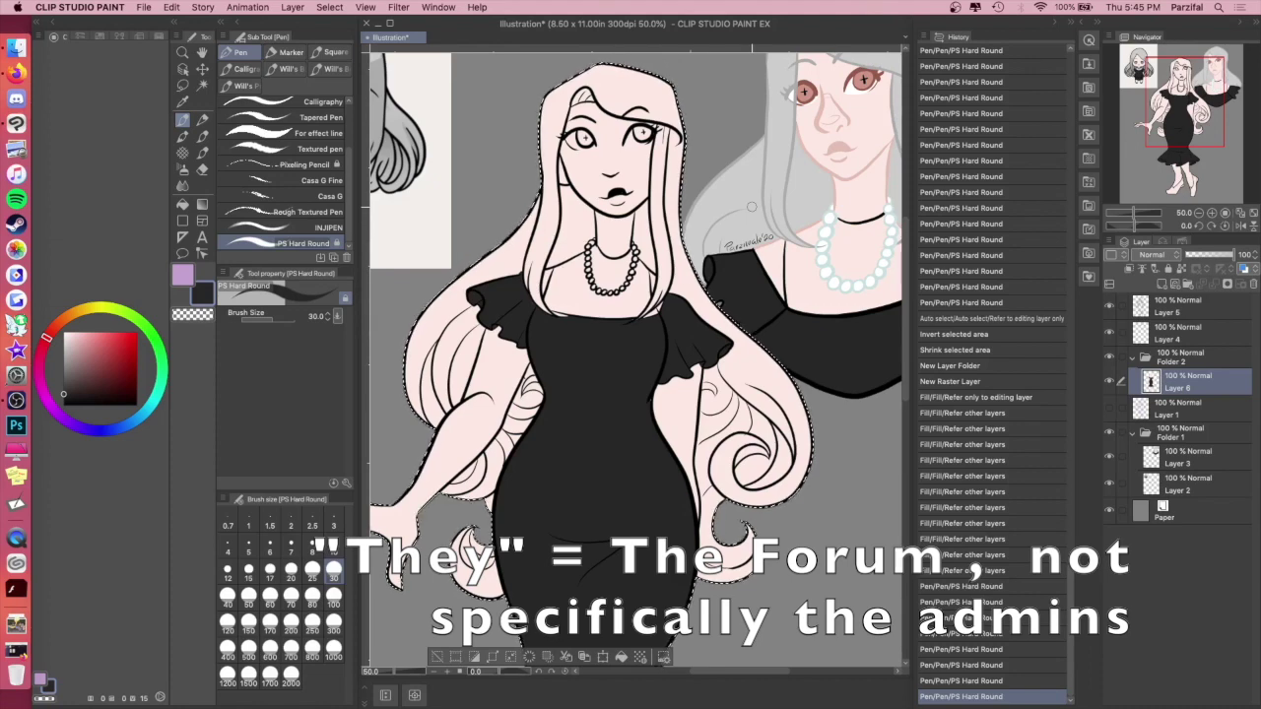
drag(635, 320, 538, 316)
Step: Paint the unfilled gaps along the dress's ruffle hem near-black
drag(1153, 110, 1151, 155)
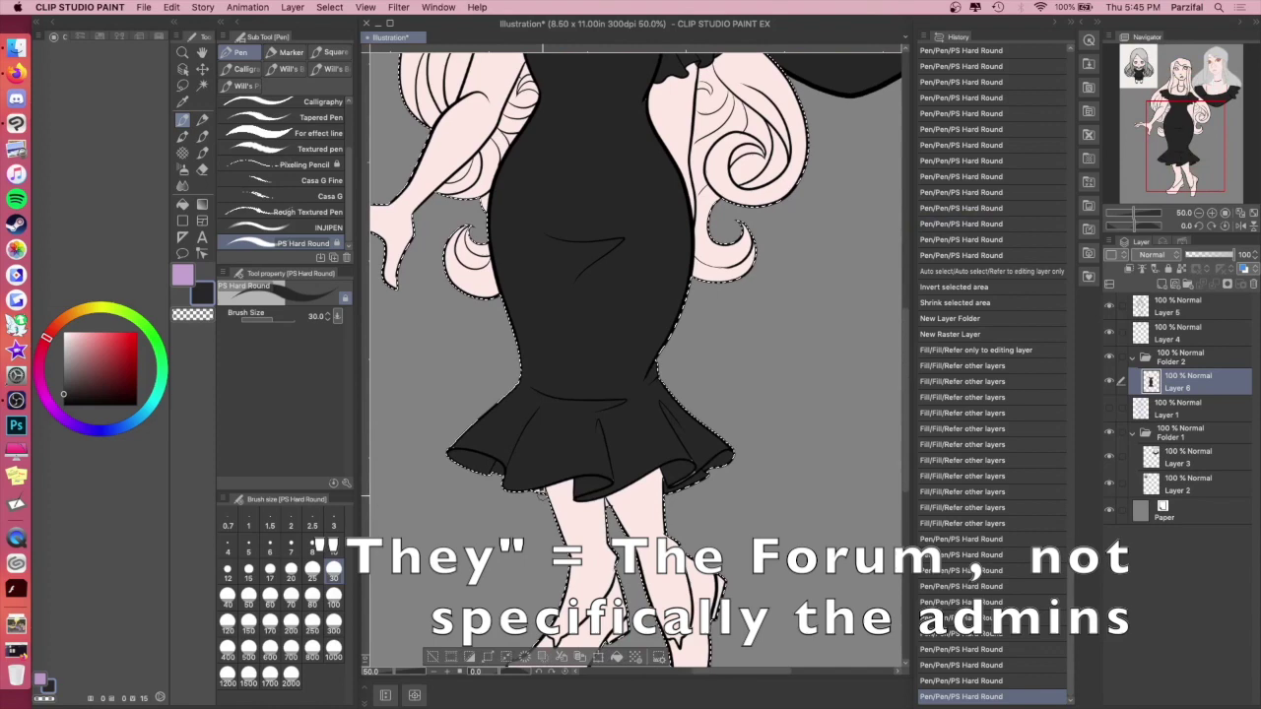
drag(534, 486, 597, 485)
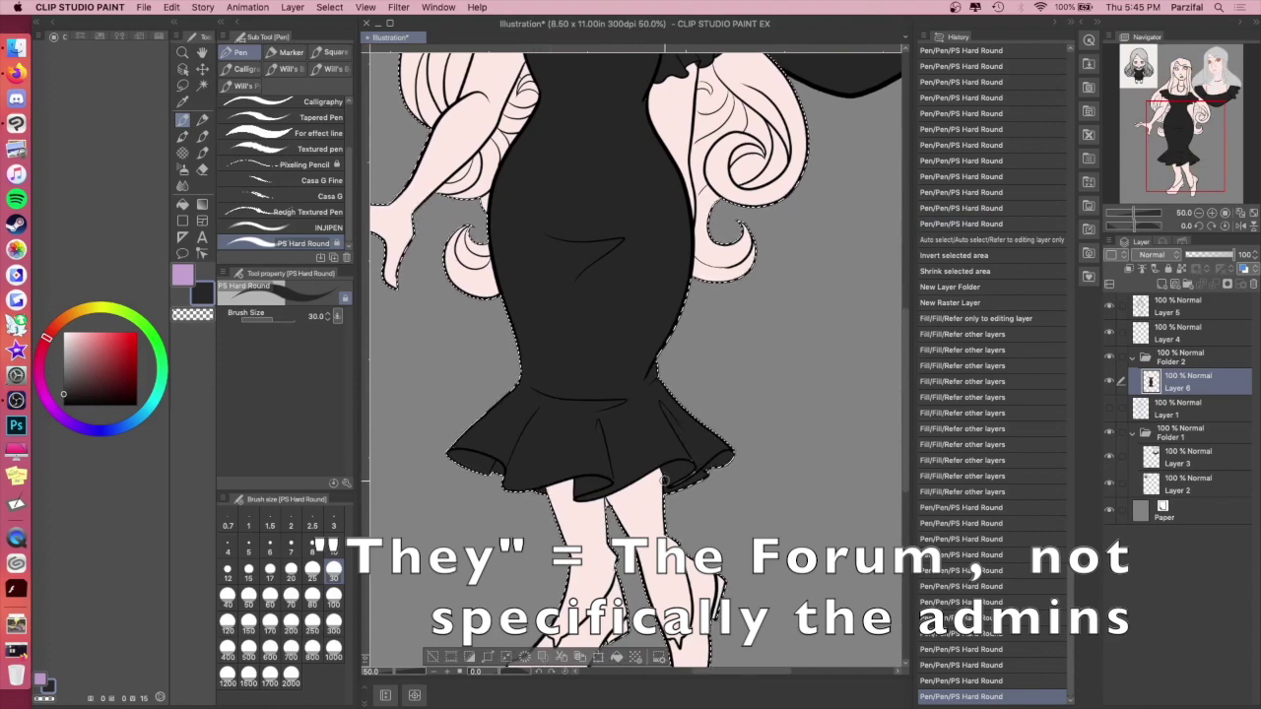
drag(694, 473, 597, 495)
drag(603, 483, 576, 486)
Step: Paint both heeled shoes near-black with the PS Hard Round pen
drag(1170, 110, 1172, 154)
drag(637, 595, 647, 597)
mouse_move(702, 527)
mouse_down()
mouse_move(650, 590)
mouse_move(708, 529)
mouse_move(712, 578)
mouse_up()
mouse_move(629, 591)
mouse_down()
mouse_move(600, 619)
mouse_move(660, 629)
mouse_move(678, 600)
mouse_move(652, 621)
mouse_move(696, 571)
mouse_move(654, 593)
mouse_move(703, 561)
mouse_move(633, 595)
mouse_move(677, 578)
mouse_move(631, 600)
mouse_move(609, 615)
mouse_up()
mouse_move(770, 499)
mouse_down()
mouse_move(802, 566)
mouse_move(783, 540)
mouse_move(775, 585)
mouse_move(759, 588)
mouse_move(763, 619)
mouse_move(786, 569)
mouse_move(788, 631)
mouse_up()
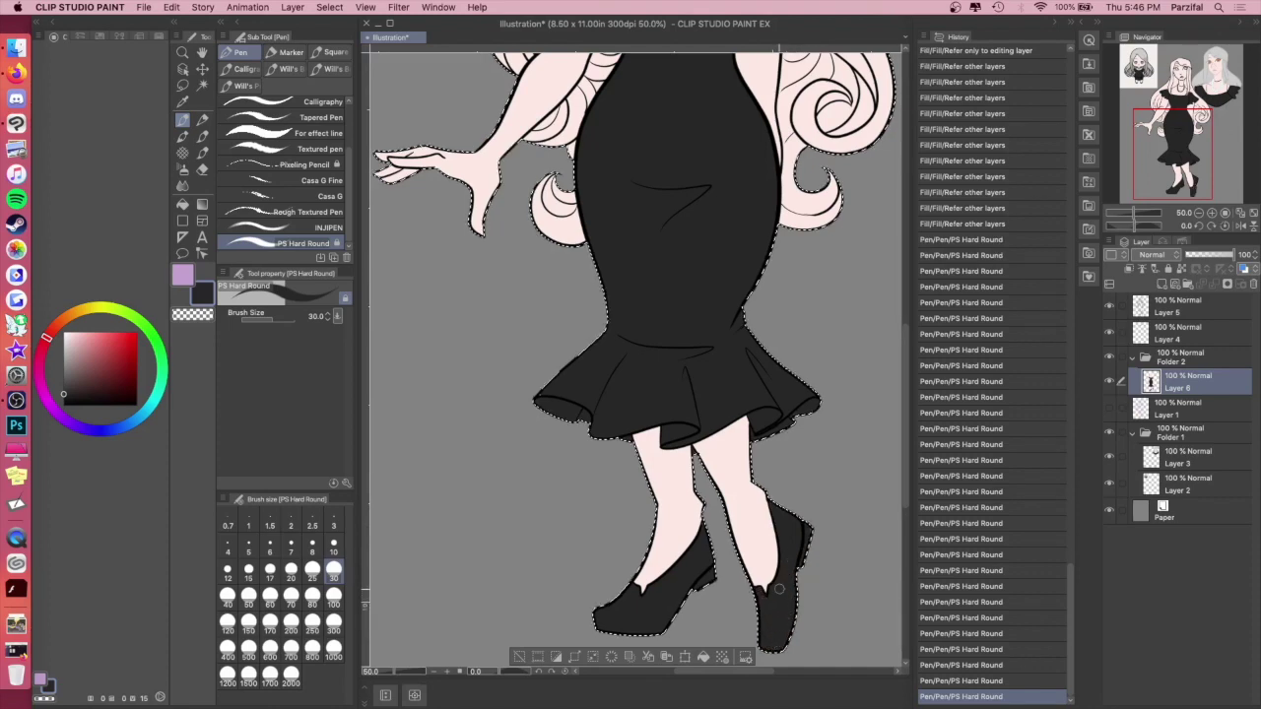
Step: Add a raster layer and fill both legs with white sampled from the reference to color the stockings
mouse_move(1174, 151)
mouse_down()
mouse_move(1159, 69)
mouse_move(1163, 146)
mouse_up()
click(1163, 284)
click(182, 102)
click(518, 423)
click(1173, 150)
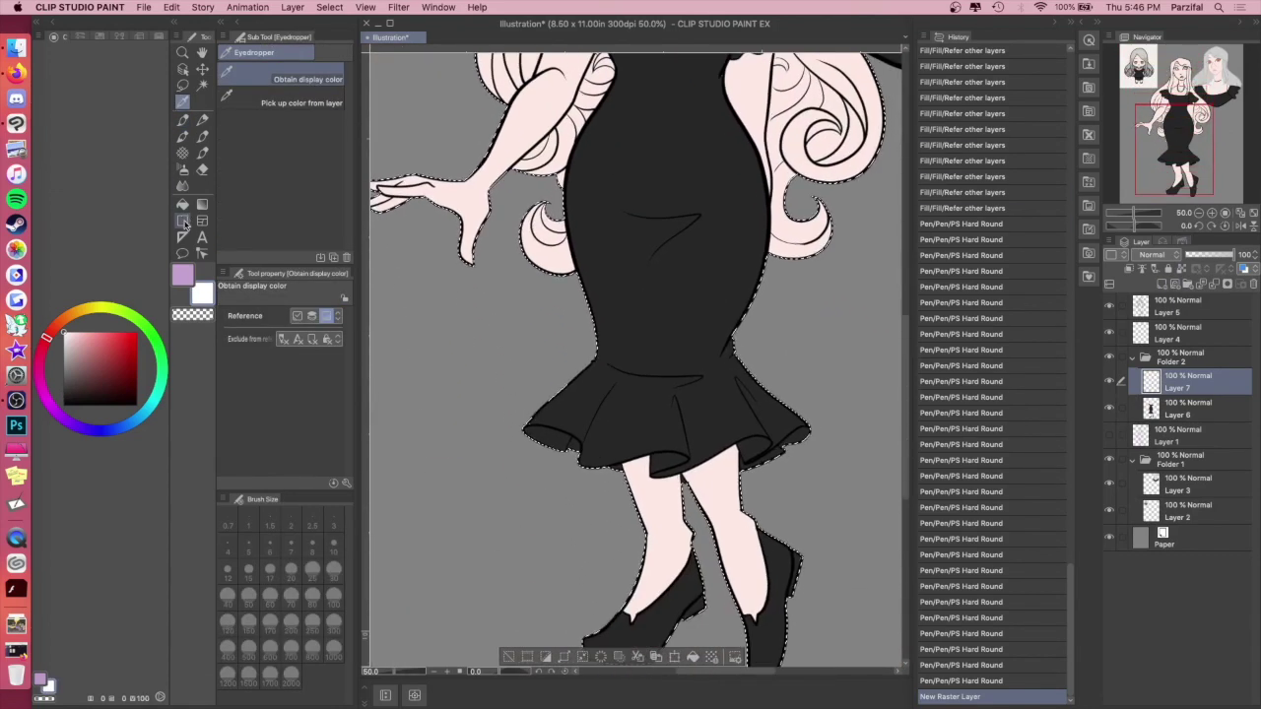
click(183, 204)
click(650, 533)
click(749, 513)
Step: Paint the whites of both eyes and the pearl necklace white with the PS Hard Round pen at size 17
drag(1171, 78, 1175, 85)
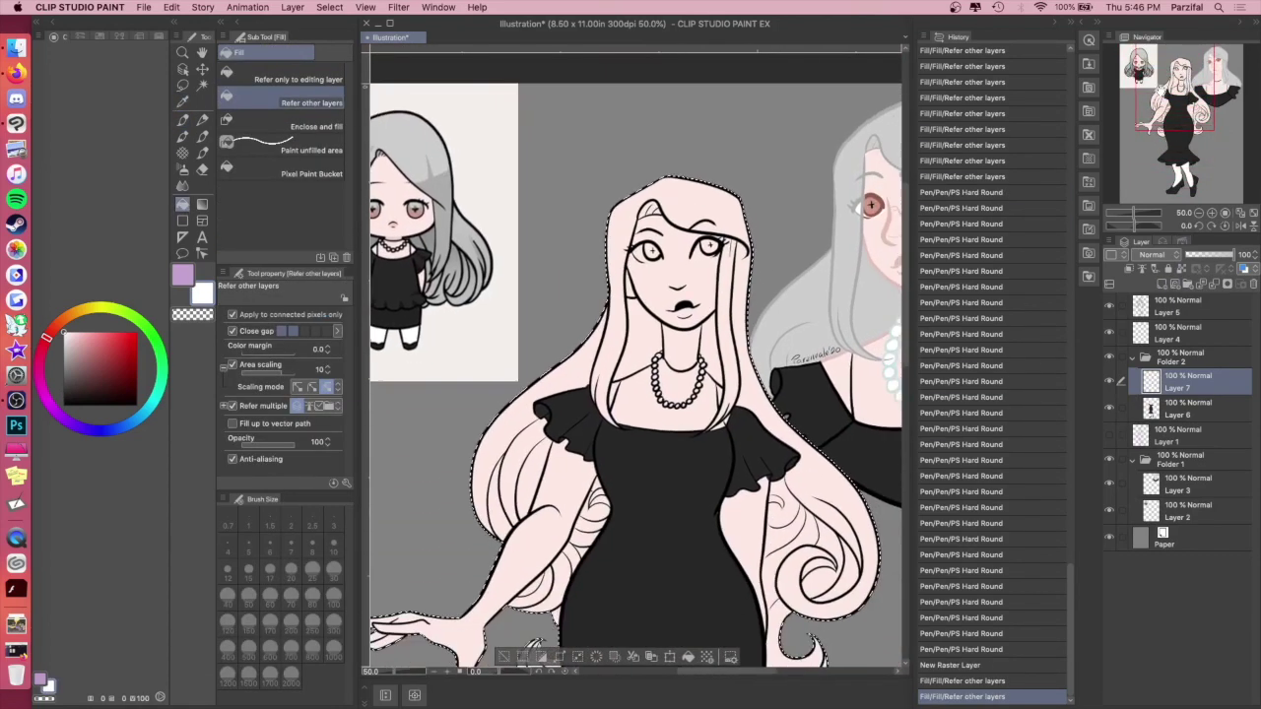
click(183, 120)
click(270, 570)
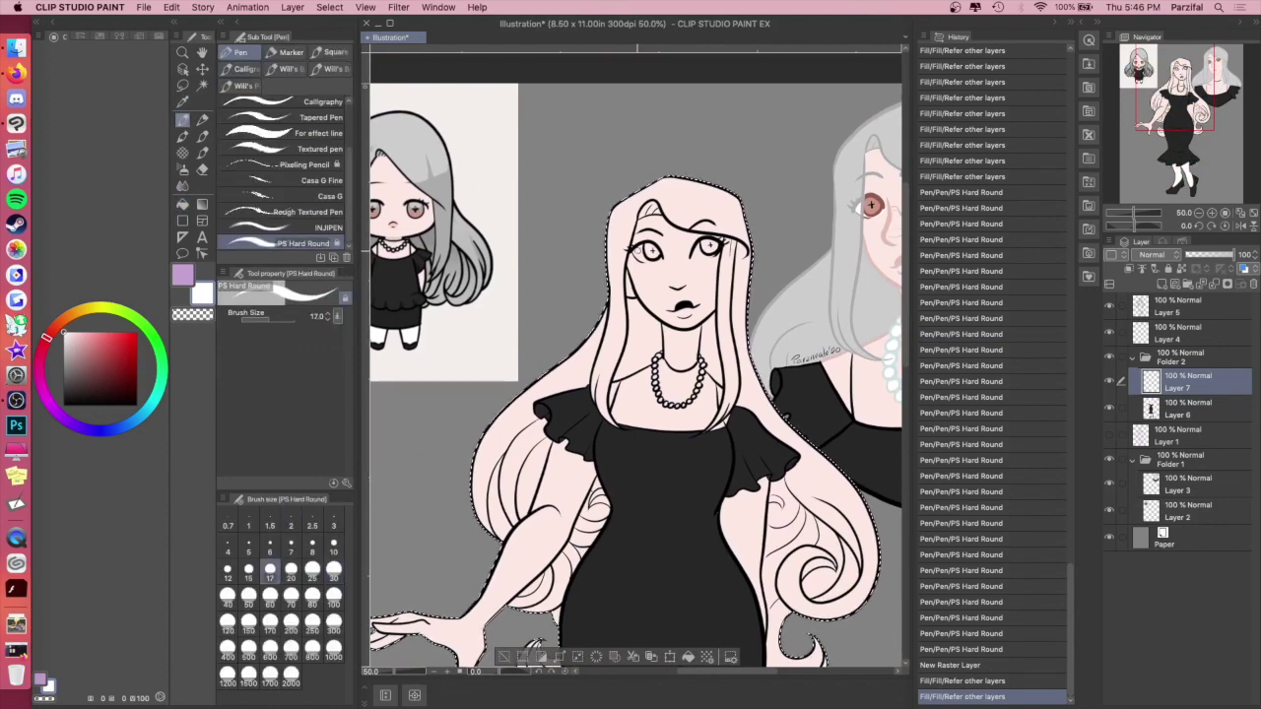
mouse_move(659, 258)
mouse_down()
mouse_move(635, 254)
mouse_move(650, 256)
mouse_up()
click(657, 258)
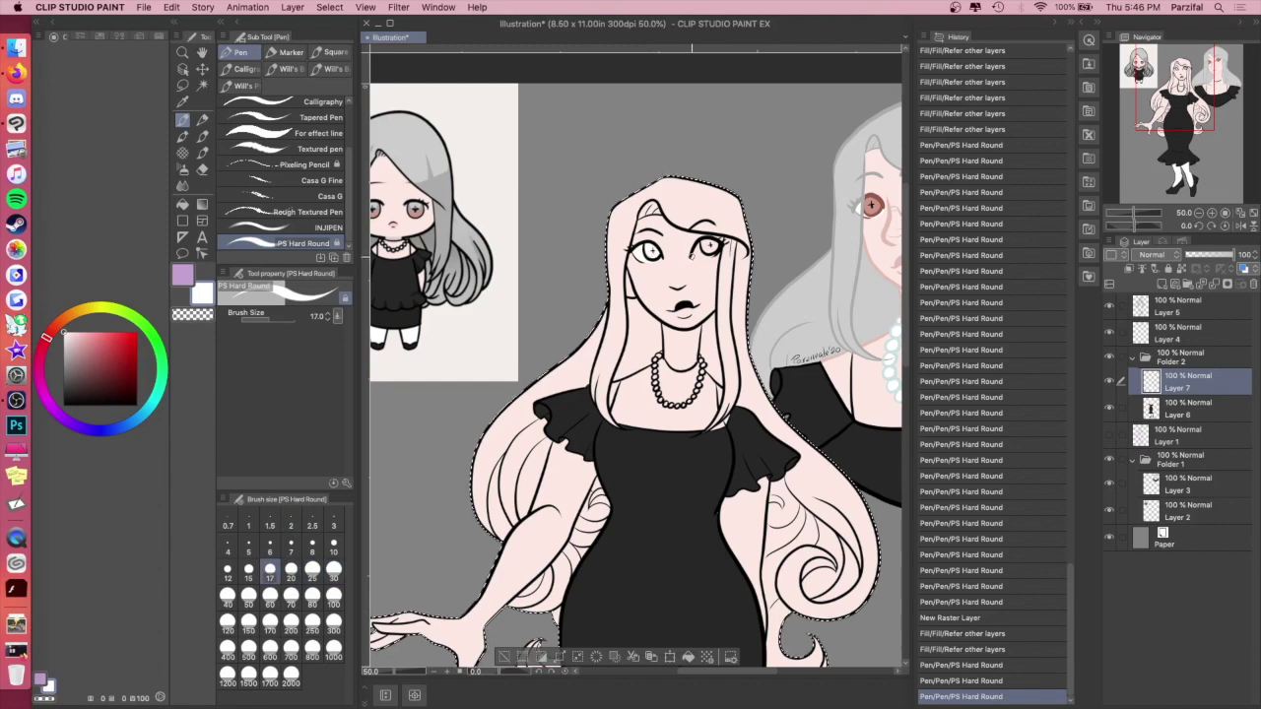
click(701, 248)
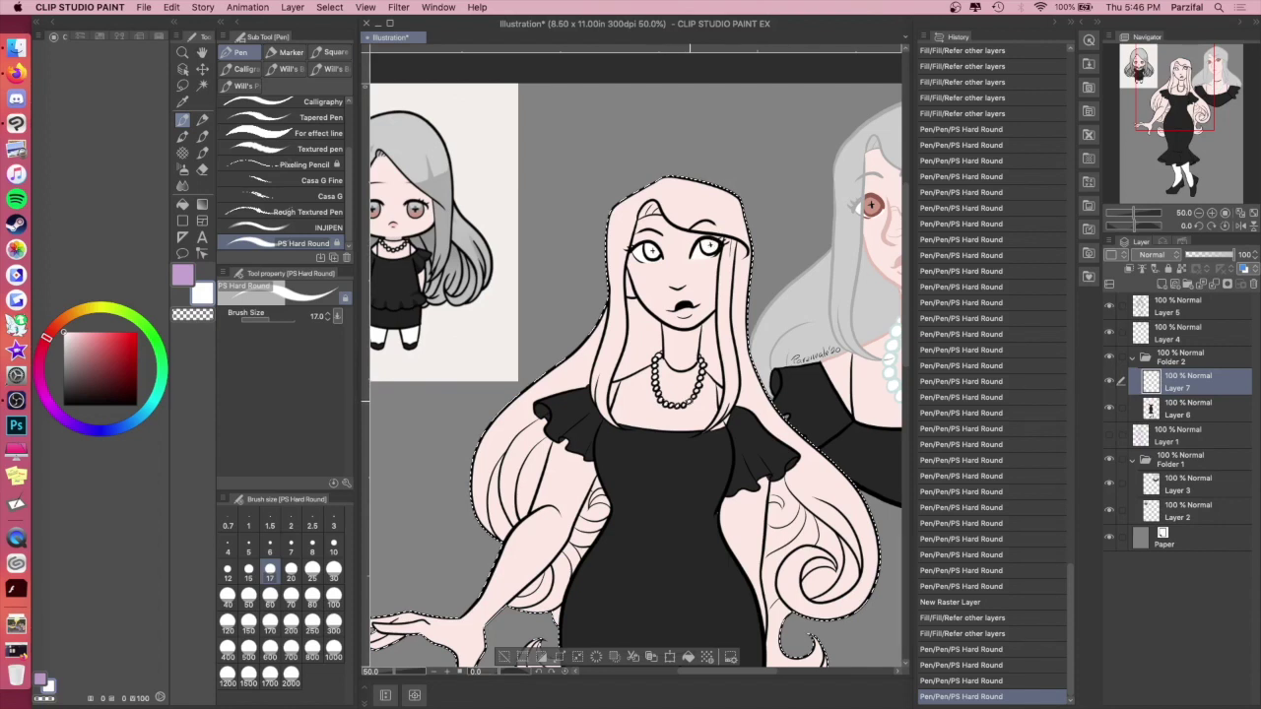
click(703, 362)
click(703, 361)
Step: Add a raster layer and paint both irises with the reddish color sampled from the portrait's eye
key(i)
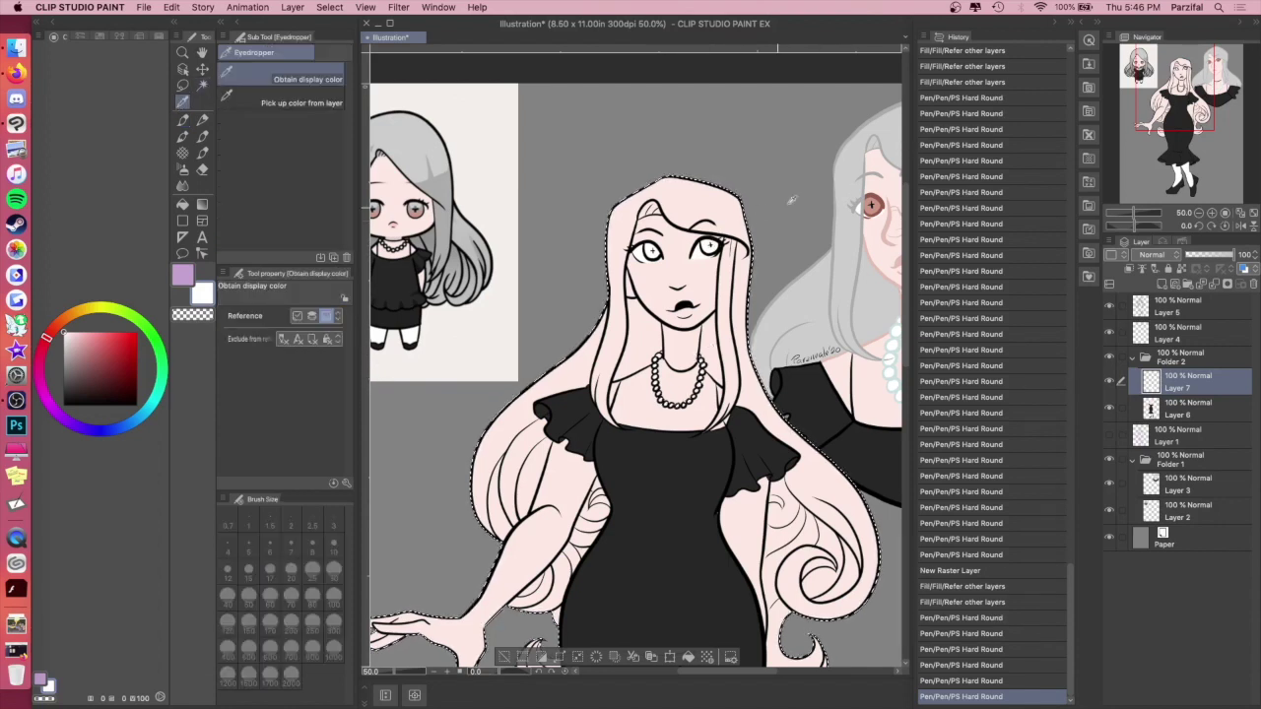
click(870, 211)
click(1162, 284)
click(184, 120)
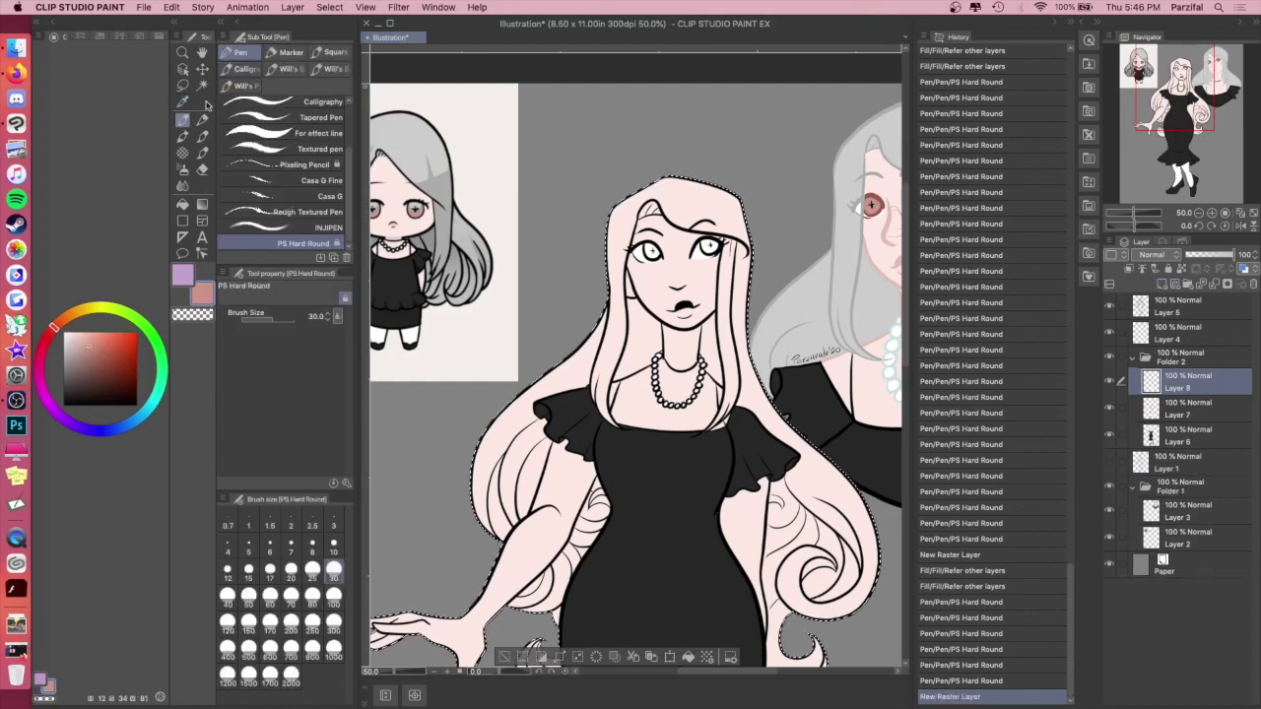
drag(653, 255, 714, 248)
Step: Sample the portrait's light grey hair color and fill the hair on top and beside the face and neck
key(i)
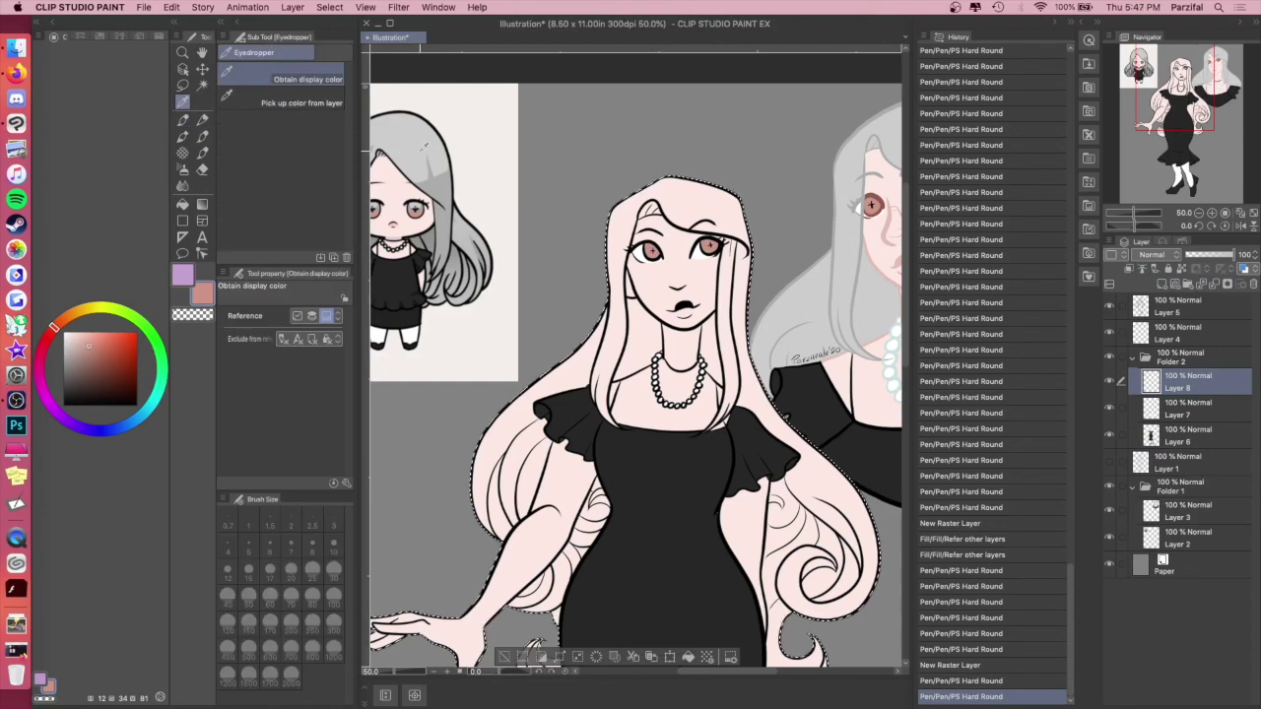
click(855, 163)
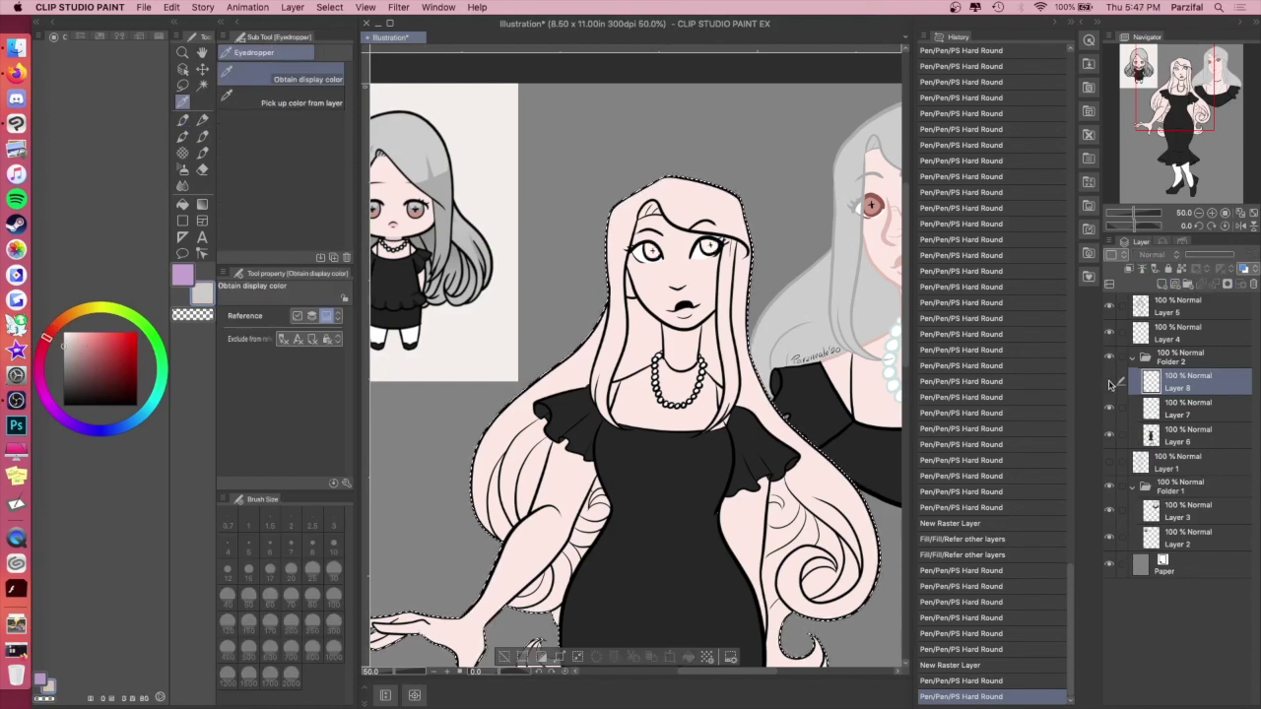
click(182, 204)
click(631, 279)
click(642, 360)
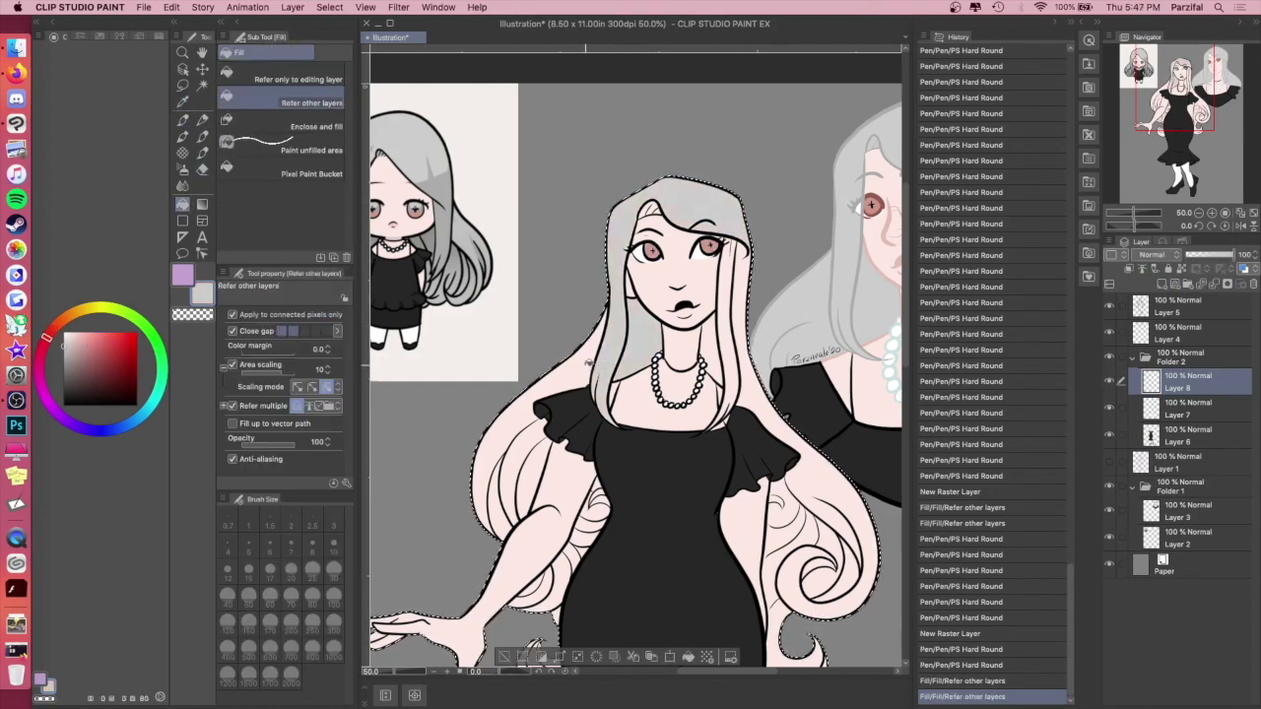
Step: Fill the outer locks of the hair on the figure's left side of the picture with light grey
click(585, 374)
click(515, 455)
click(542, 461)
click(528, 481)
click(603, 493)
Step: Fill the small hair strands between the outstretched arm and the dress with light grey
click(605, 494)
click(598, 506)
click(602, 515)
click(594, 525)
click(588, 537)
click(580, 546)
click(573, 556)
click(565, 565)
click(552, 581)
click(539, 596)
Step: Fill the strands and large curl of the hair on the right side of the figure with light grey
click(778, 501)
click(777, 518)
click(780, 541)
click(811, 533)
click(833, 533)
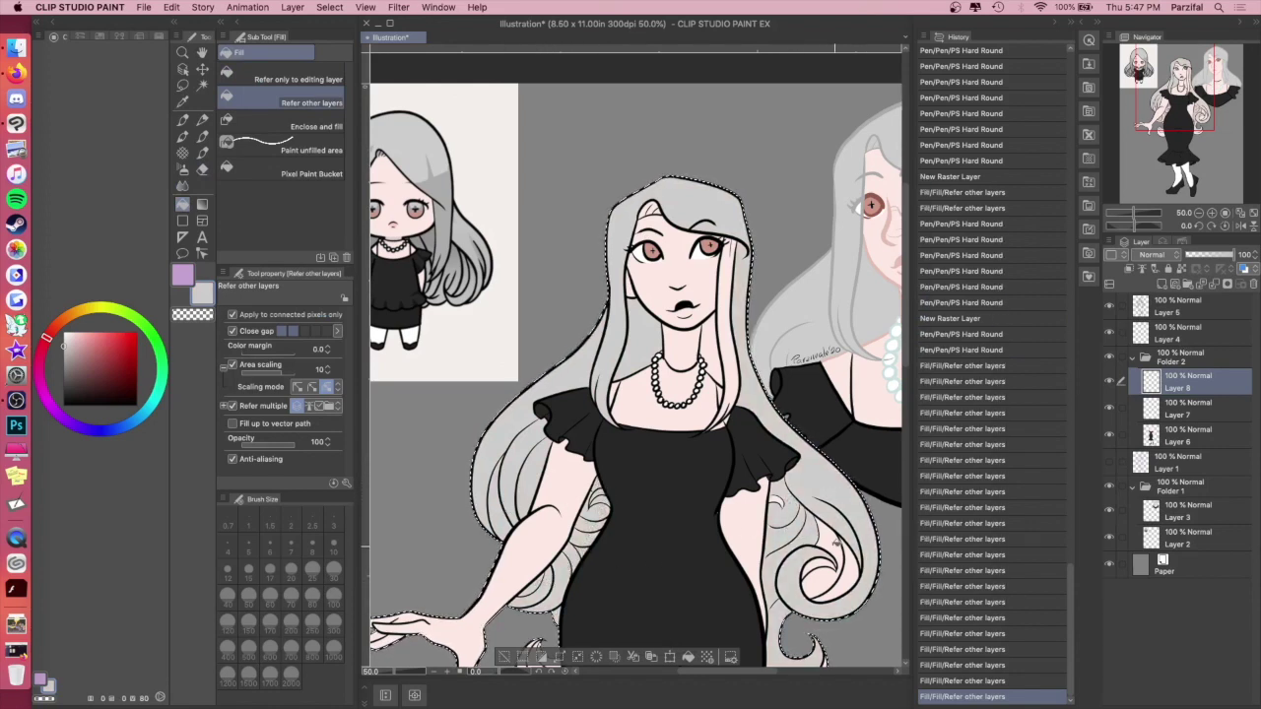
click(838, 576)
click(820, 583)
click(800, 577)
Step: Fill the remaining locks beside the face, at the forehead and in the lower curls with light grey
click(726, 335)
click(650, 210)
drag(690, 552, 681, 390)
click(546, 483)
click(553, 534)
click(772, 502)
click(769, 525)
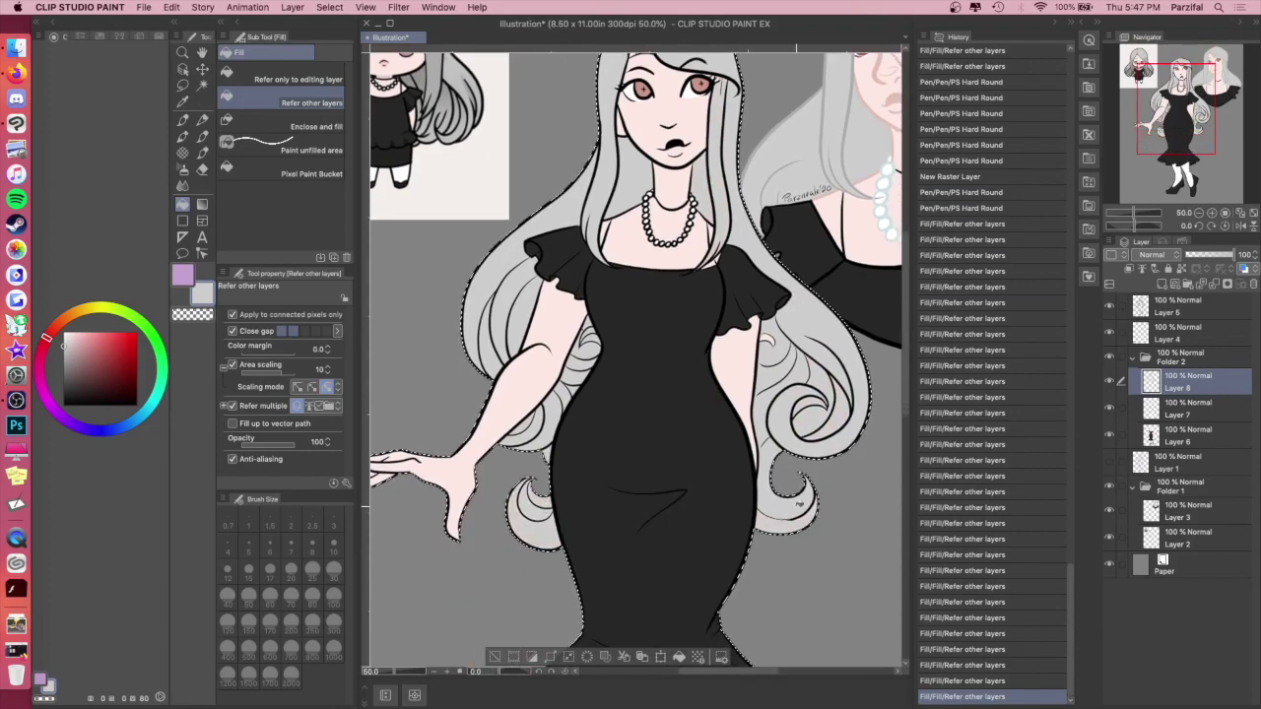
Step: Touch up the unfilled gaps in the grey hair with the PS Hard Round pen at size 30
key(p)
click(696, 268)
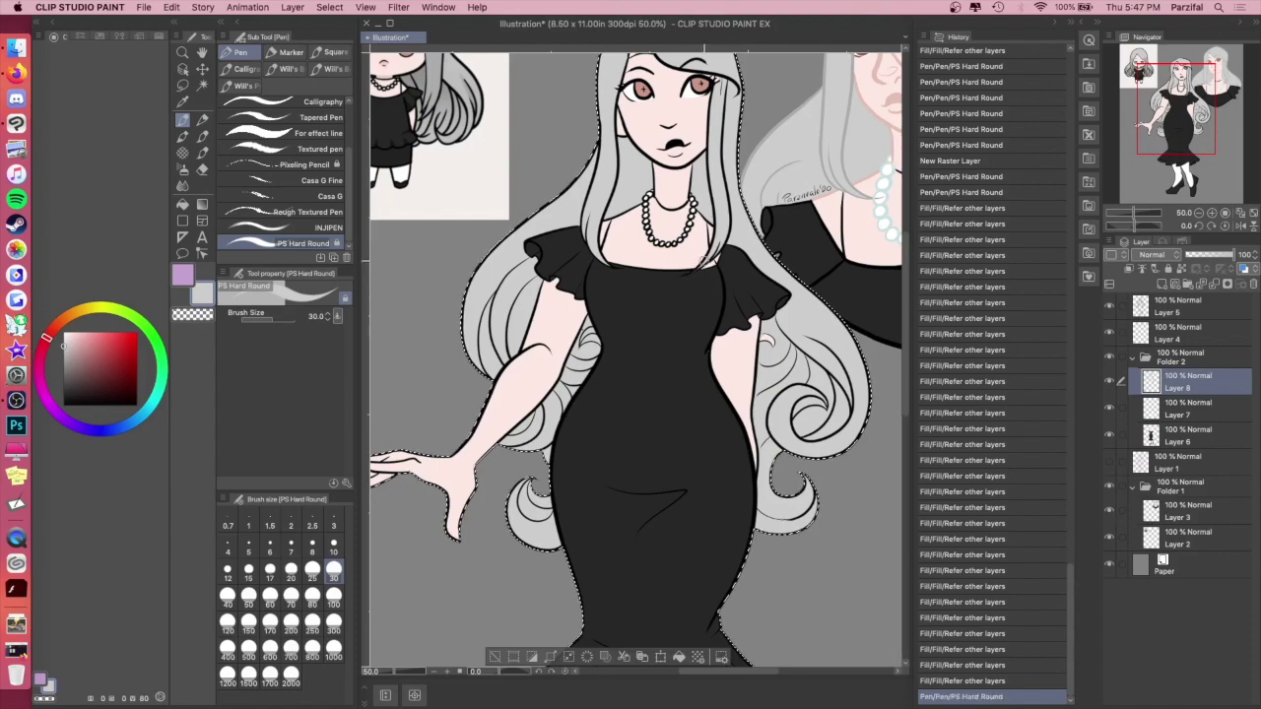
drag(714, 77, 723, 85)
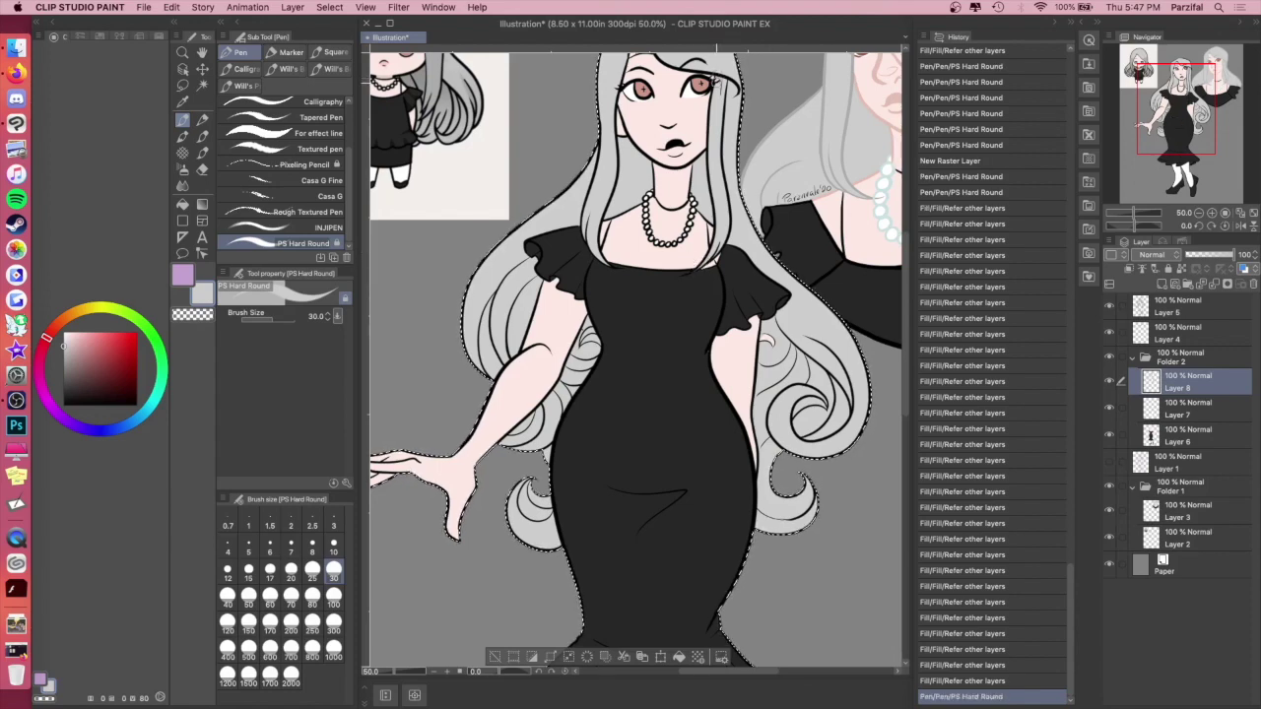
drag(789, 473, 766, 575)
mouse_move(614, 151)
mouse_down()
mouse_move(603, 155)
mouse_move(623, 150)
mouse_up()
drag(744, 436, 745, 448)
Step: Add a raster layer and paint a lavender shadow over the right leg, shoe and hem edge with a size 170 pen
key(super+minus)
key(super+minus)
drag(820, 433, 727, 307)
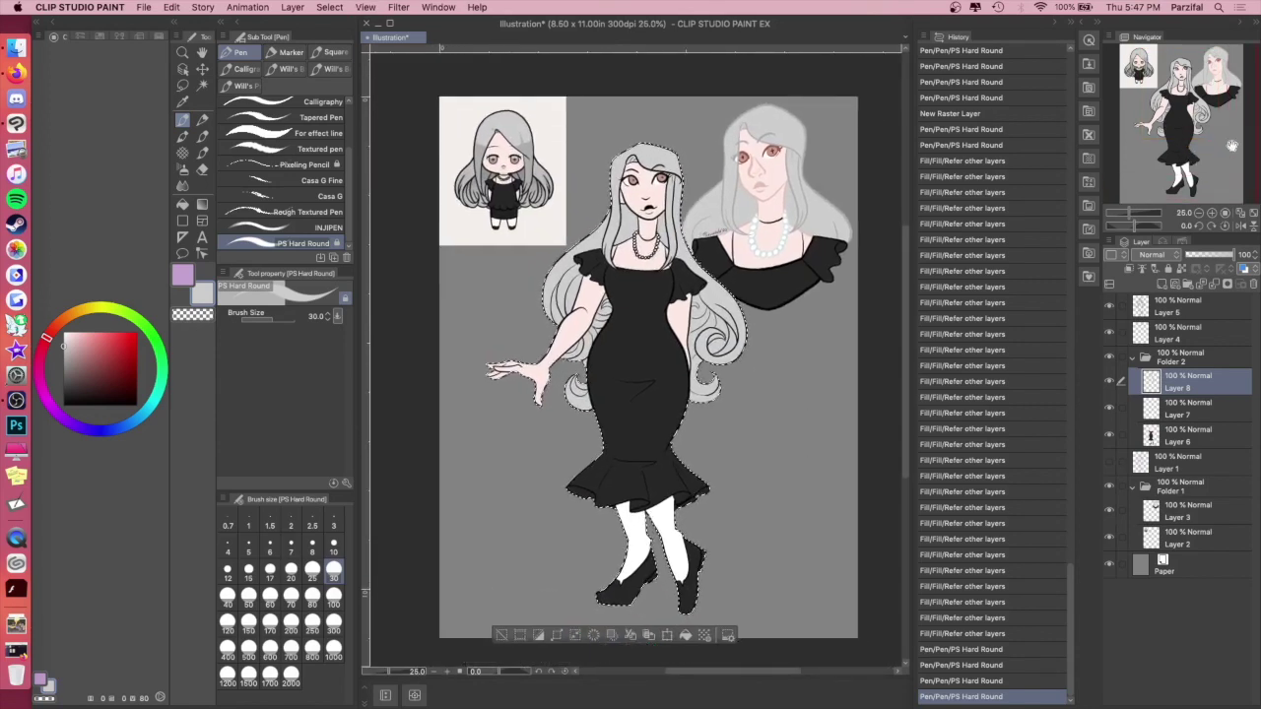
click(1163, 284)
click(183, 275)
click(290, 621)
drag(685, 596, 685, 453)
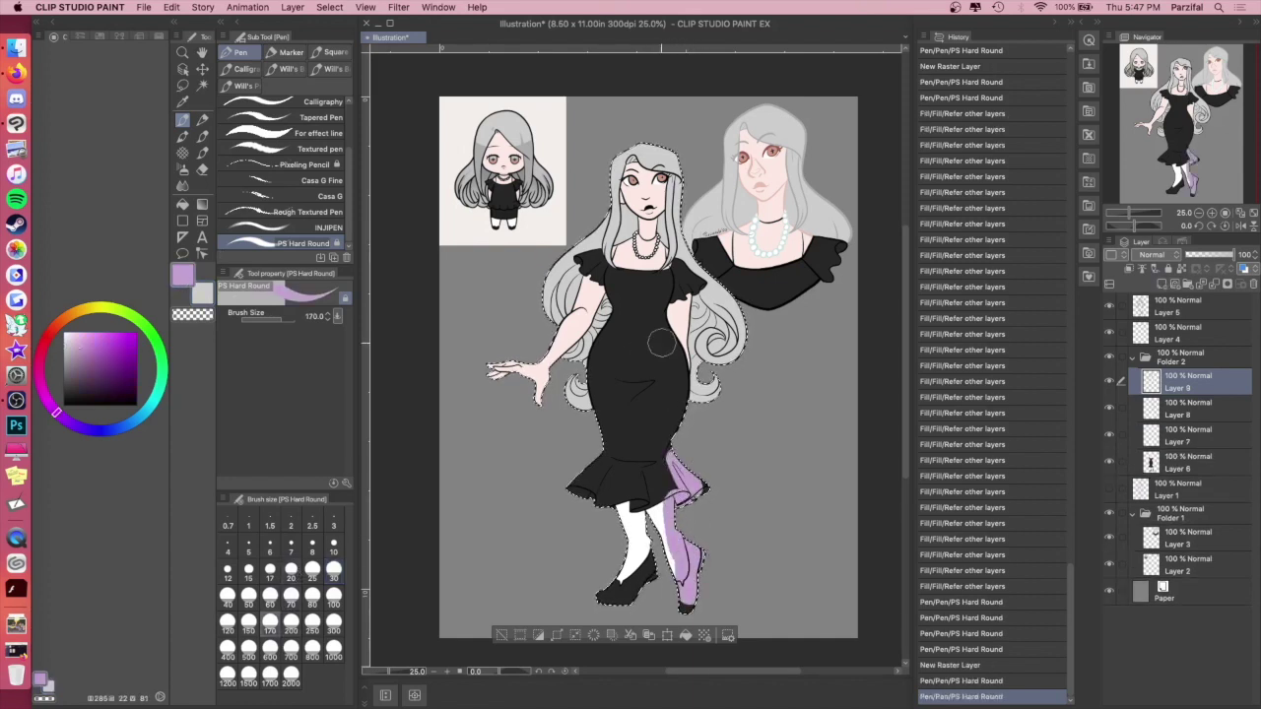
Step: Paint lavender shadows on the dress's abdomen and right side, the outstretched arm, and the curls on both sides
drag(619, 384, 650, 384)
drag(663, 313, 667, 431)
drag(688, 374, 680, 303)
mouse_move(599, 293)
mouse_down()
mouse_move(528, 391)
mouse_move(539, 395)
mouse_up()
drag(569, 382, 588, 398)
drag(700, 299, 700, 382)
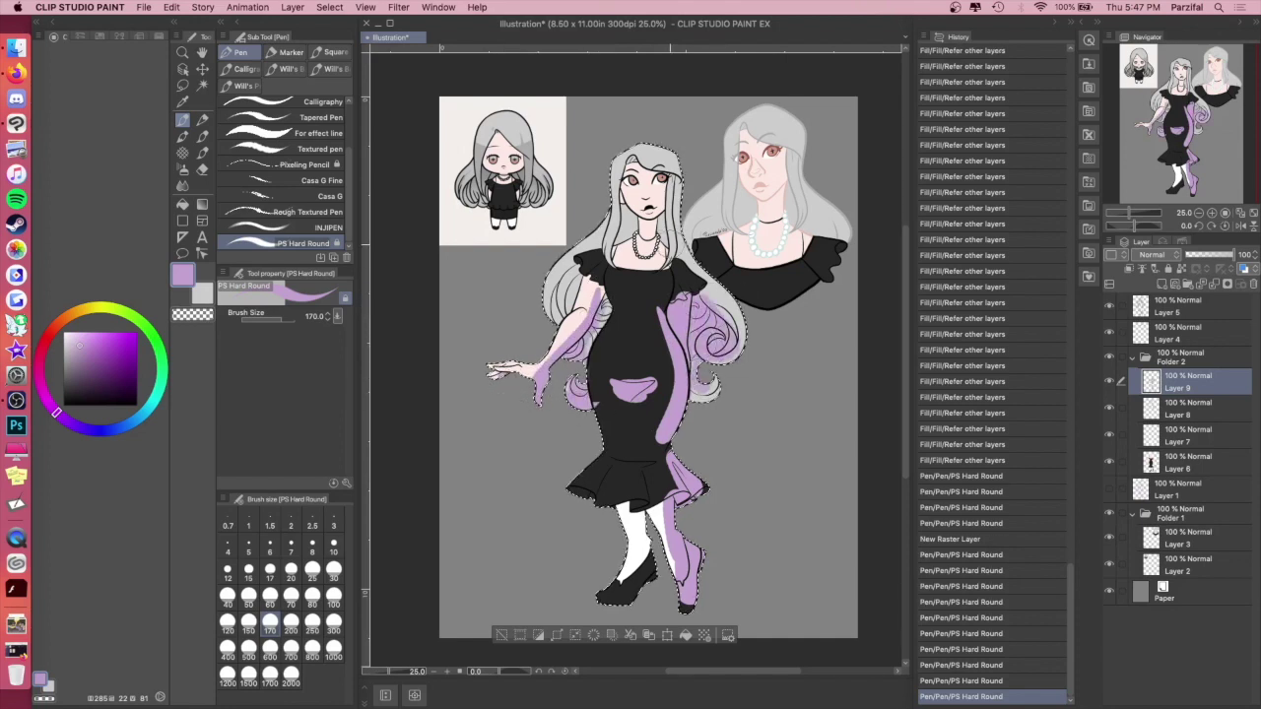
Step: Paint lavender shadows on the neck, across the bust, and along the folds of the ruffle hem
drag(631, 213, 658, 224)
drag(637, 227, 653, 236)
mouse_move(623, 295)
mouse_down()
mouse_move(681, 296)
mouse_move(657, 299)
mouse_move(670, 330)
mouse_up()
drag(645, 491, 650, 507)
mouse_move(639, 493)
mouse_down()
mouse_move(636, 506)
mouse_move(571, 488)
mouse_up()
drag(615, 460, 653, 463)
Step: Paint lavender shadows on both sleeve ruffles and on the face and hair strands framing it
drag(581, 273, 595, 282)
drag(693, 295, 709, 280)
drag(665, 222, 634, 216)
drag(638, 161, 627, 174)
mouse_move(626, 169)
mouse_down()
mouse_move(639, 206)
mouse_move(624, 222)
mouse_up()
mouse_move(625, 215)
mouse_down()
mouse_move(620, 237)
mouse_move(625, 203)
mouse_up()
mouse_move(626, 174)
mouse_down()
mouse_move(627, 202)
mouse_move(676, 195)
mouse_move(675, 211)
mouse_up()
drag(674, 205, 669, 236)
drag(662, 231, 664, 242)
drag(669, 234, 662, 260)
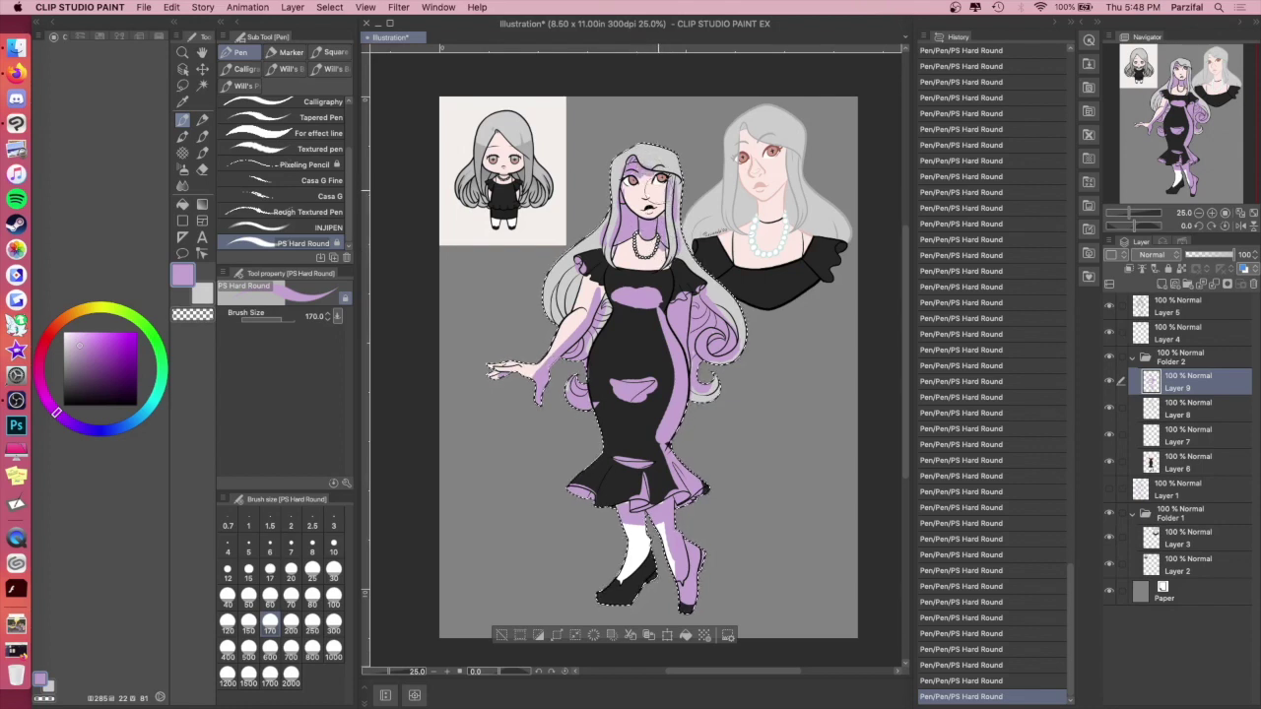
Step: Shade the face and nearby hair in lavender with the Smooth watercolor brush at size 170
key(b)
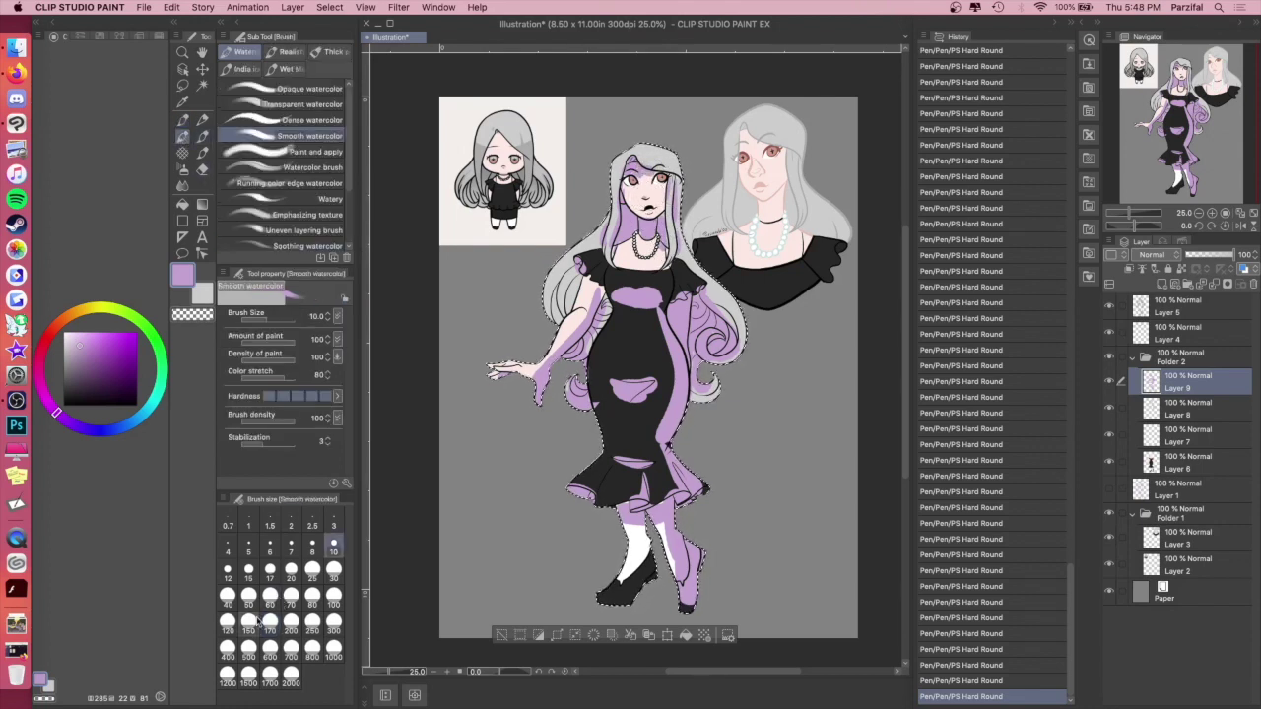
click(270, 621)
drag(658, 179, 614, 227)
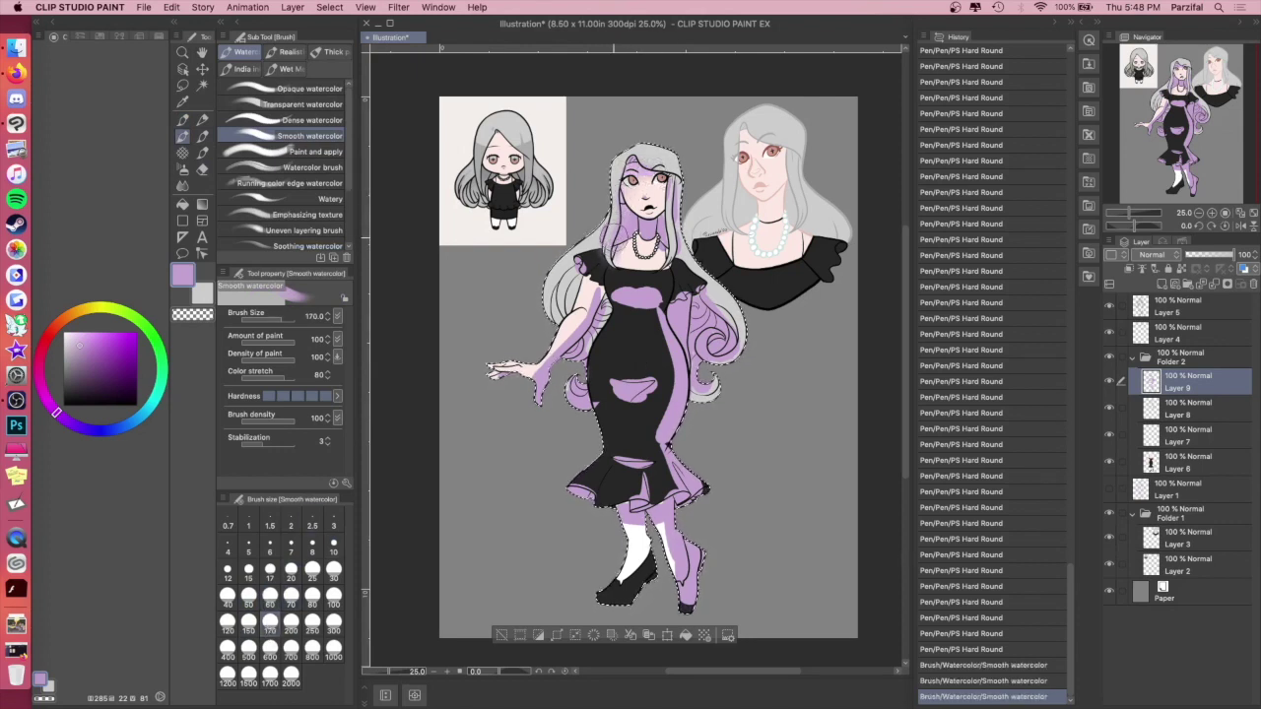
Step: Soften the lavender shadows on the abdomen, bust, dress side, ruffle and legs, reducing the Smooth watercolor brush to size 80
mouse_move(611, 378)
mouse_down()
mouse_move(658, 378)
mouse_move(630, 390)
mouse_up()
drag(622, 293, 651, 296)
click(313, 594)
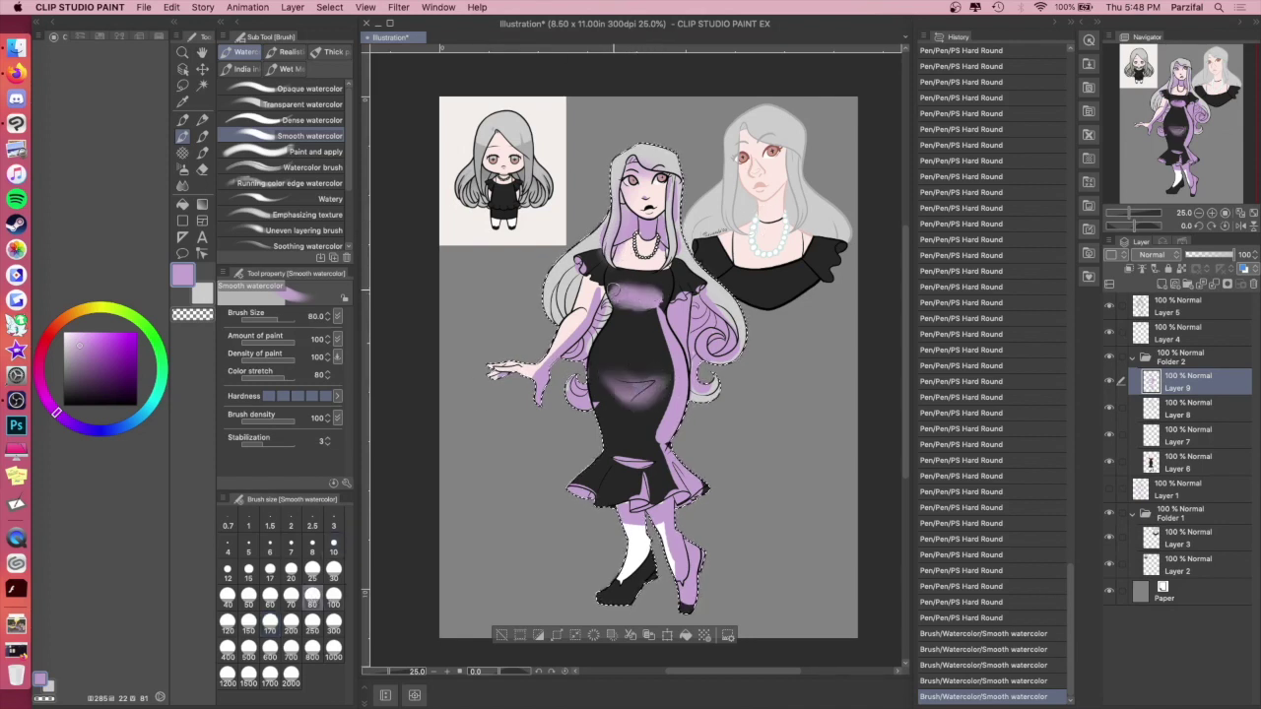
mouse_move(629, 303)
mouse_down()
mouse_move(670, 322)
mouse_move(675, 442)
mouse_move(697, 505)
mouse_move(655, 500)
mouse_move(646, 457)
mouse_move(657, 468)
mouse_move(598, 505)
mouse_move(604, 471)
mouse_move(591, 502)
mouse_move(642, 526)
mouse_up()
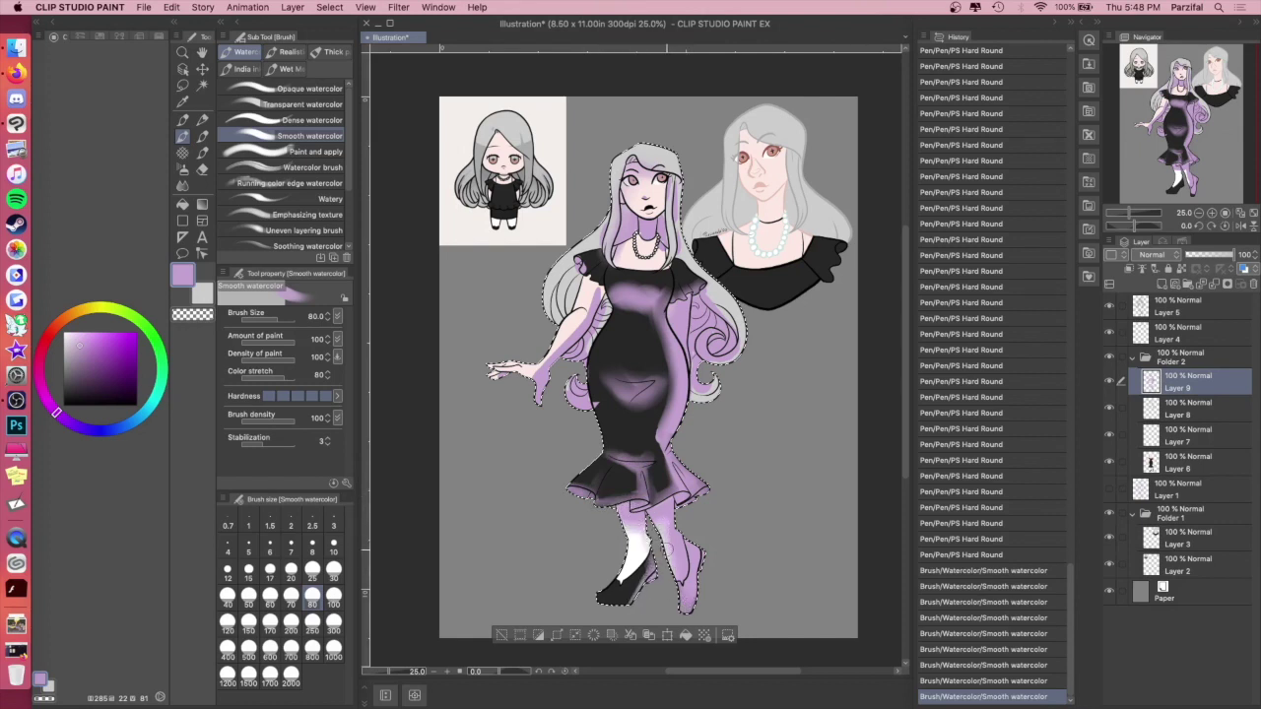
Step: Undo the last hem stroke and refine the lavender shading on the ruffle and shoe at brush size 30
drag(671, 499, 590, 493)
key(super+z)
click(334, 569)
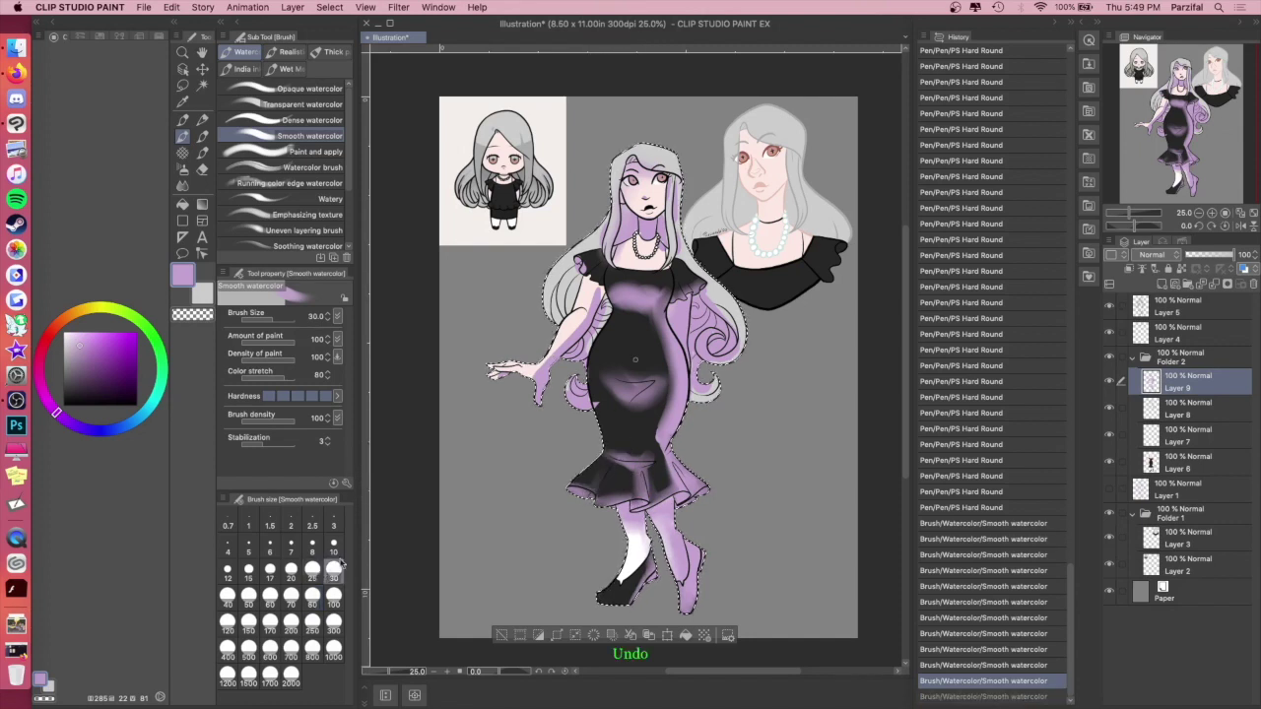
drag(665, 540, 672, 587)
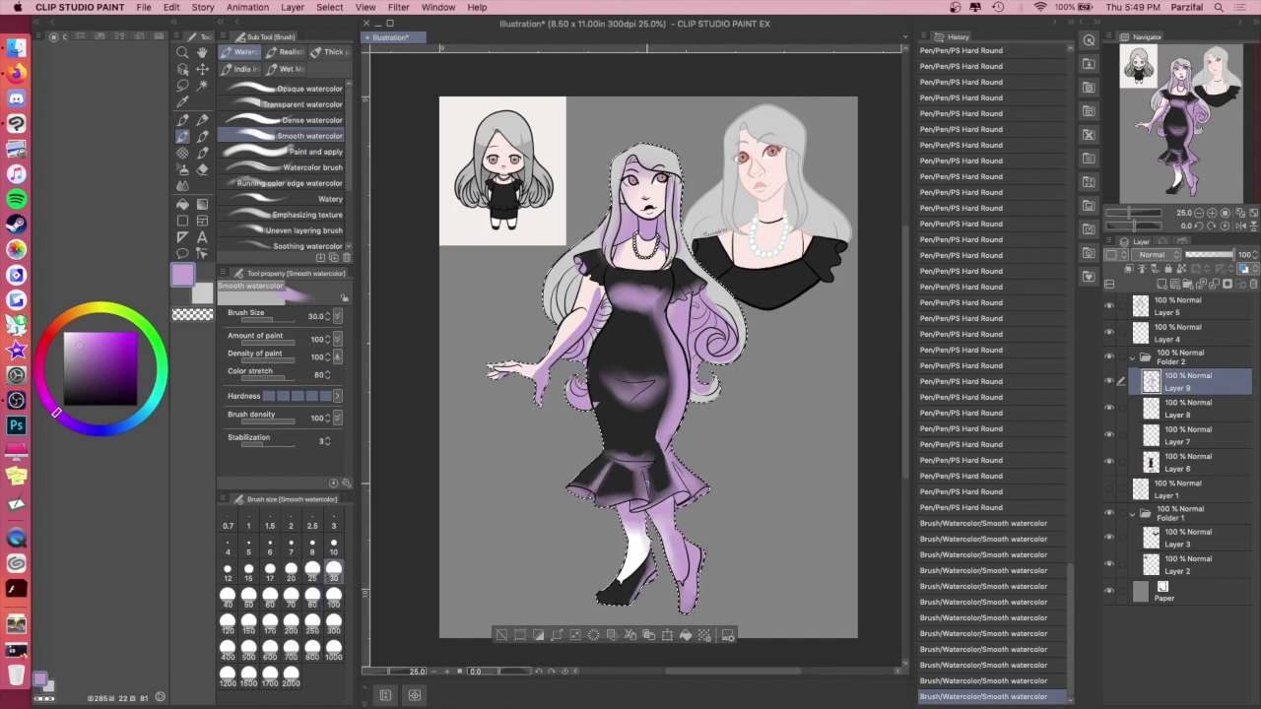
Step: Refine the lavender shading on the hem, legs and shoe with the Smooth watercolor brush at size 70
drag(636, 504, 630, 524)
click(291, 596)
mouse_move(636, 456)
mouse_down()
mouse_move(660, 463)
mouse_move(624, 510)
mouse_move(681, 586)
mouse_move(680, 559)
mouse_move(686, 601)
mouse_move(689, 579)
mouse_up()
key(c)
mouse_move(656, 520)
mouse_down()
mouse_move(678, 556)
mouse_move(639, 540)
mouse_up()
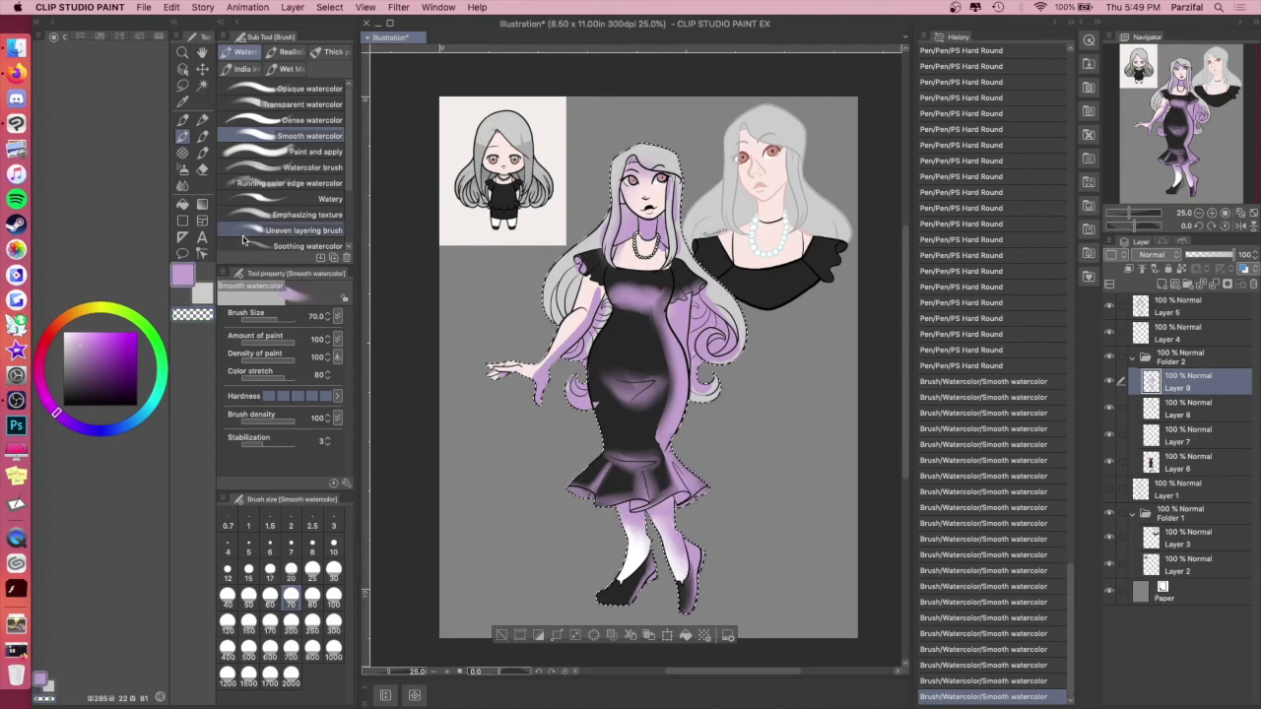
Step: Touch up the lavender shading on the long hair curls, outstretched hand and side of the dress
drag(713, 378, 705, 394)
drag(719, 350, 688, 284)
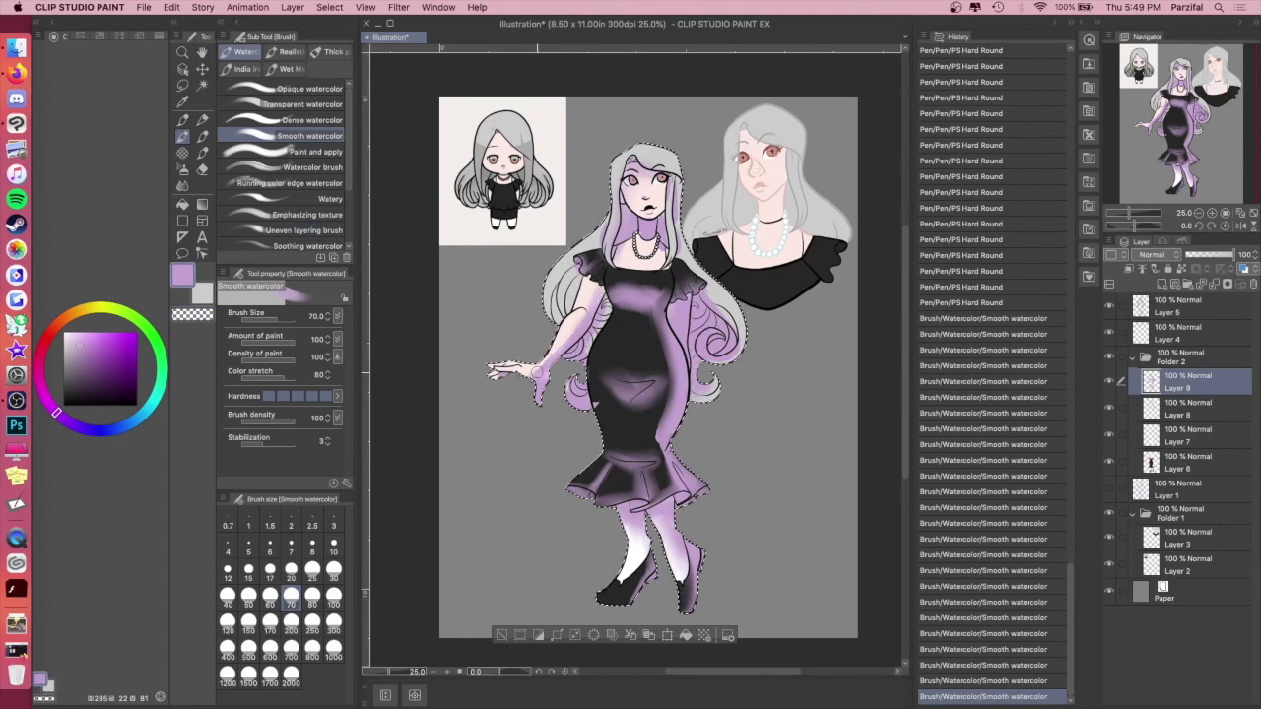
drag(514, 375, 525, 373)
mouse_move(734, 326)
mouse_down()
mouse_move(714, 386)
mouse_move(673, 398)
mouse_move(660, 380)
mouse_move(678, 361)
mouse_move(631, 390)
mouse_move(668, 404)
mouse_up()
drag(597, 387, 600, 332)
Step: Soften the lavender shading across the dress's abdomen and waist using transparent color
key(c)
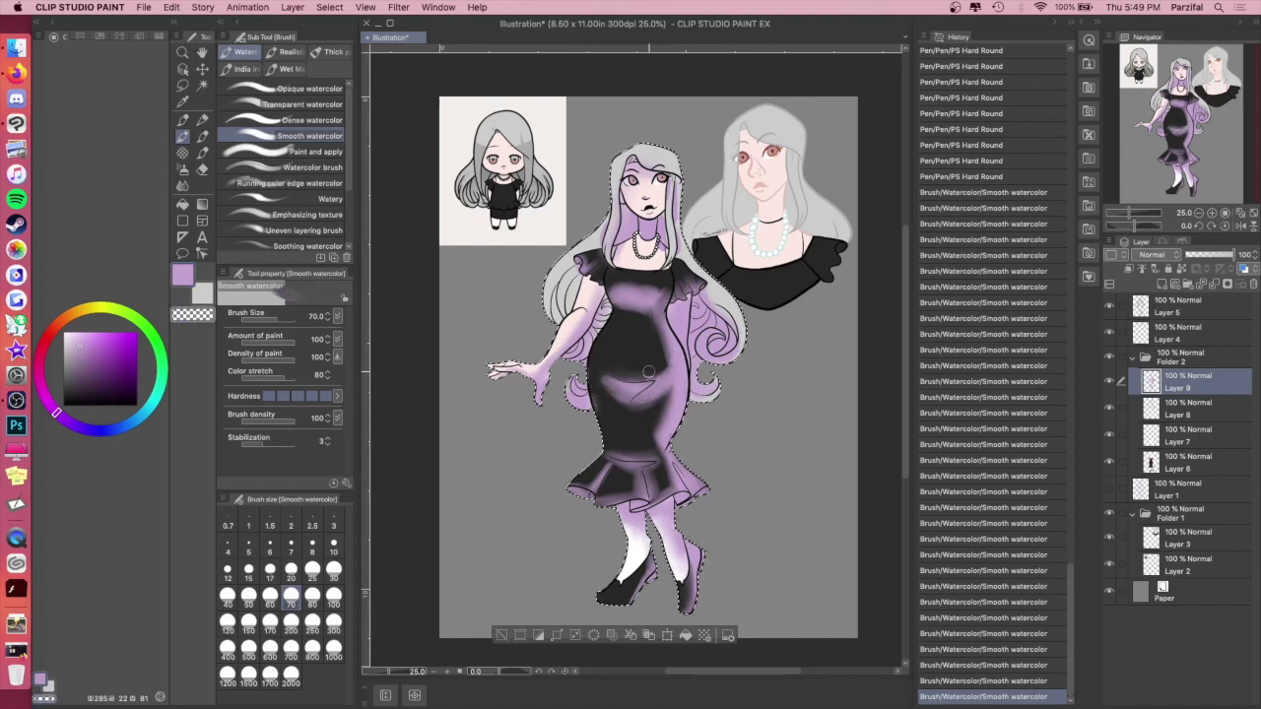
mouse_move(663, 362)
mouse_down()
mouse_move(653, 320)
mouse_move(644, 376)
mouse_move(659, 364)
mouse_move(634, 413)
mouse_up()
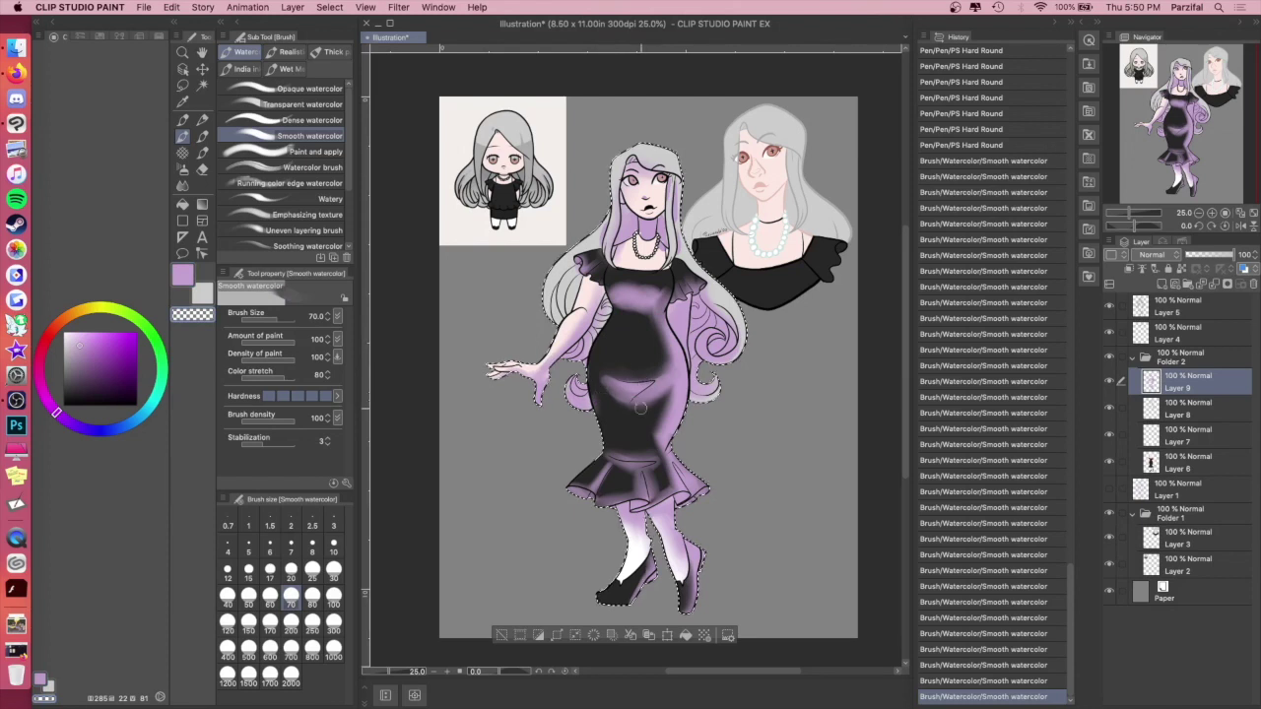
mouse_move(599, 370)
mouse_down()
mouse_move(598, 387)
mouse_move(606, 336)
mouse_up()
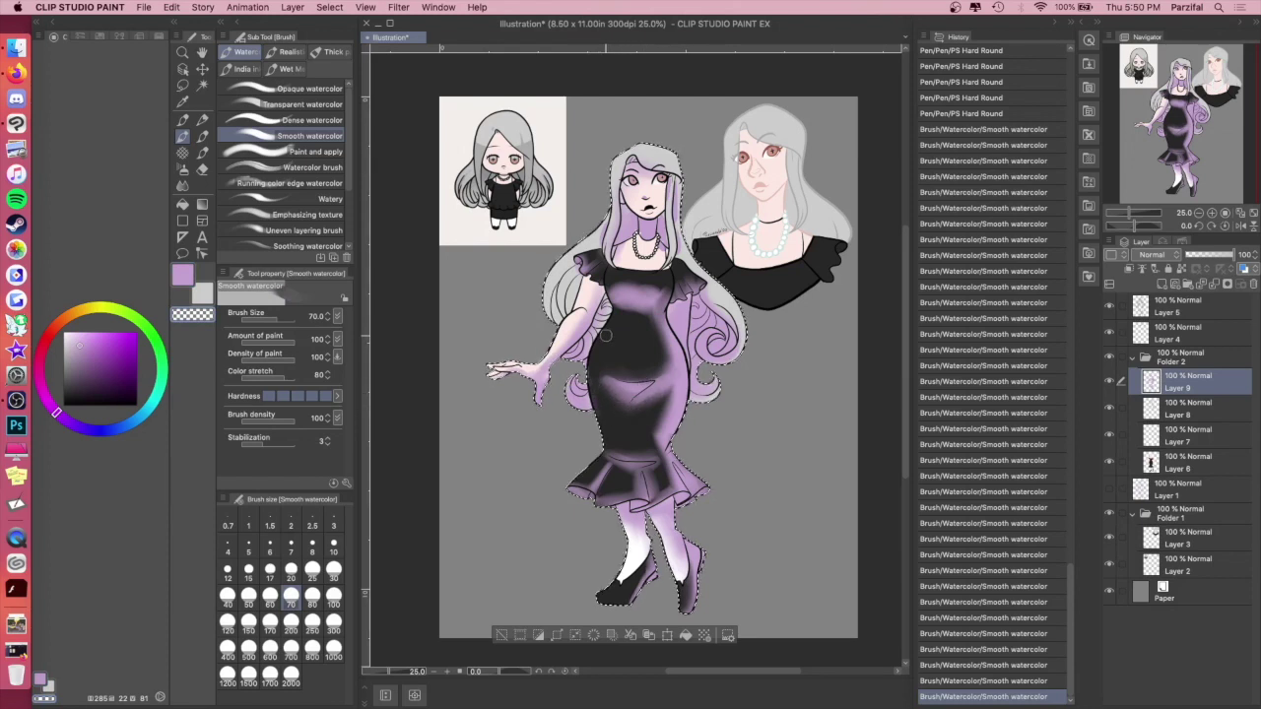
Step: Switch back to lavender and shade the jaw, neck and hair strands framing the face
click(184, 275)
mouse_move(647, 223)
mouse_down()
mouse_move(656, 234)
mouse_move(676, 208)
mouse_up()
drag(678, 203, 681, 233)
drag(621, 176, 619, 199)
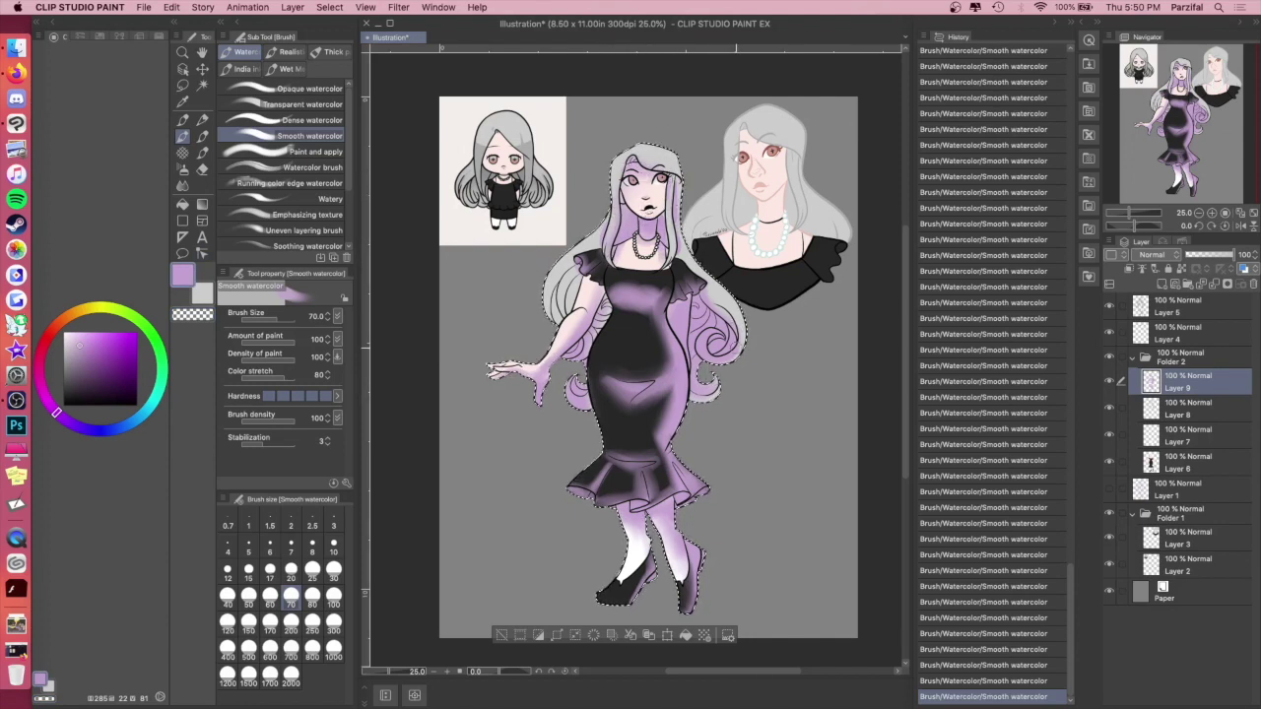
Step: Set the lavender shading layer to Multiply and add a new raster layer above it
click(1161, 255)
click(1154, 281)
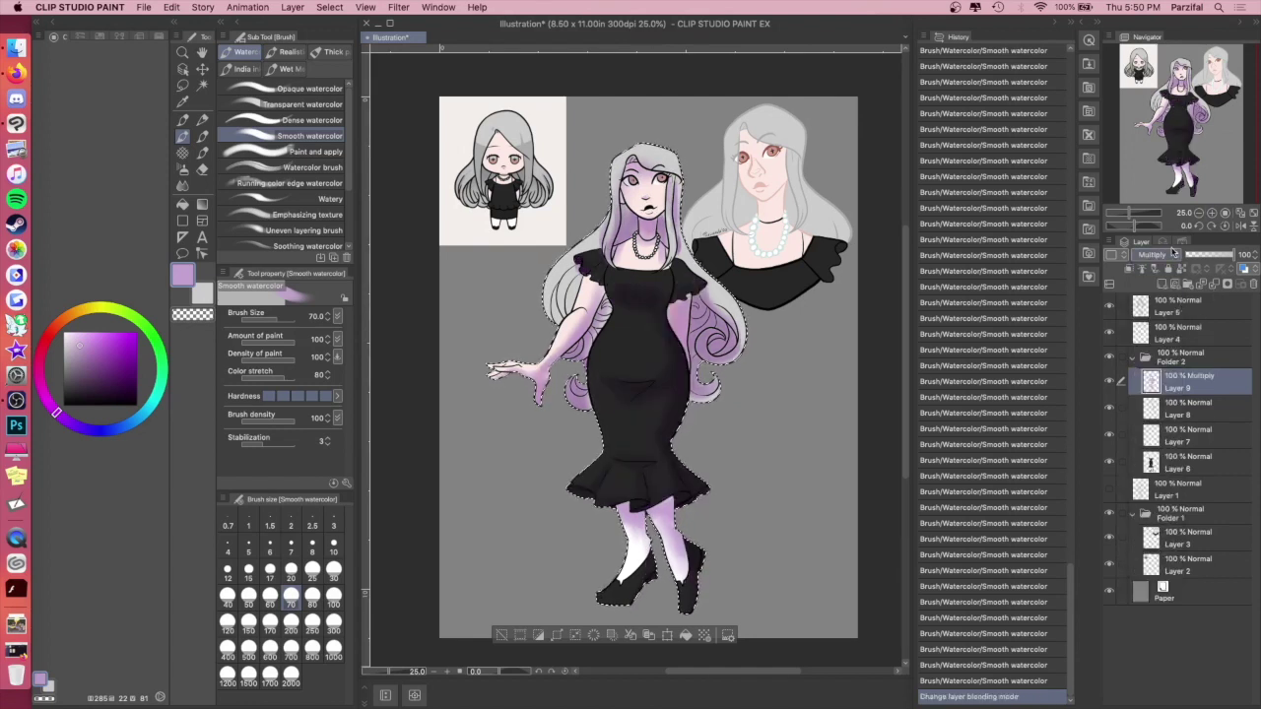
click(1158, 282)
Step: Choose a light golden yellow for highlights and undo the test strokes on the hair
click(81, 310)
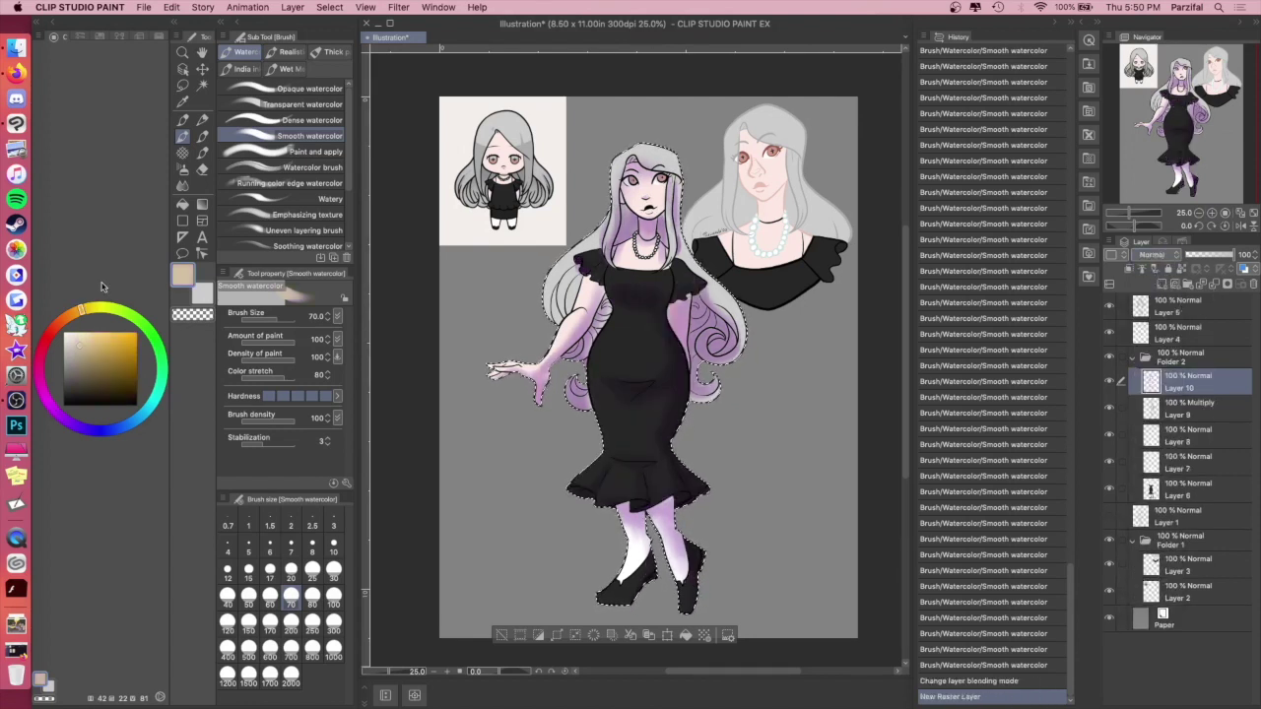
drag(610, 164, 614, 195)
drag(630, 153, 611, 208)
click(104, 334)
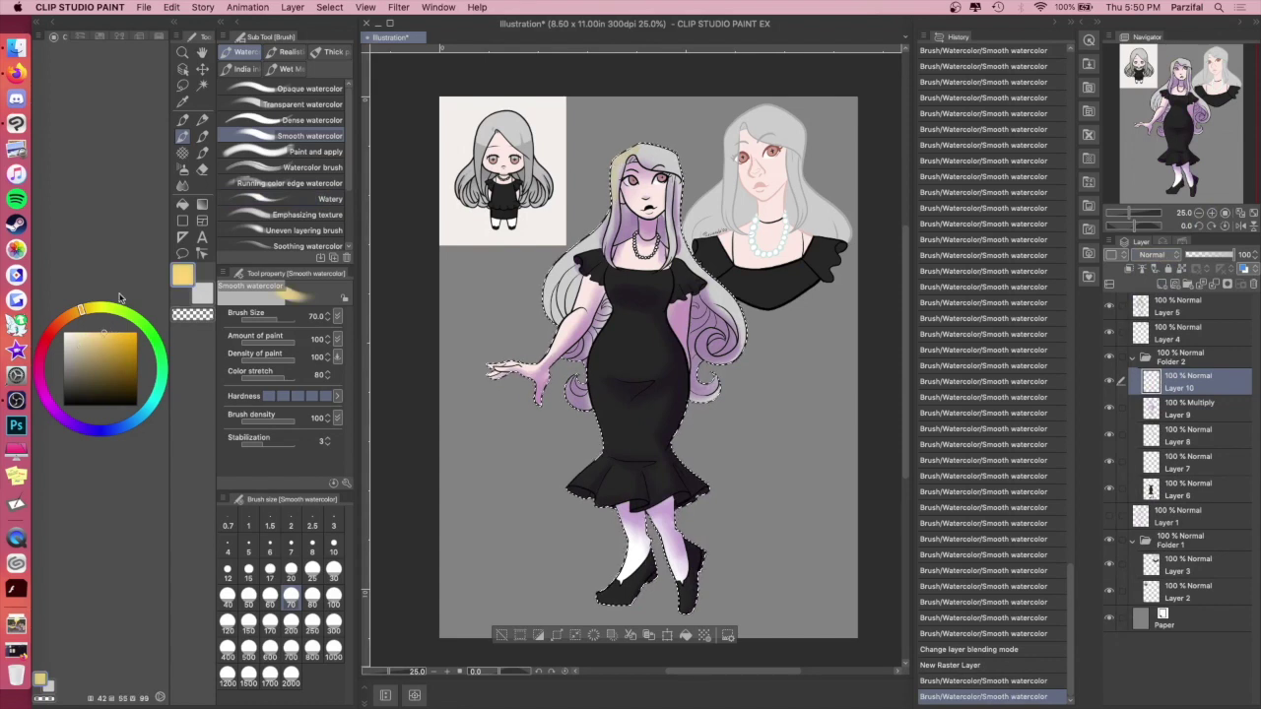
key(super+z)
key(super+z)
Step: Paint golden highlights along the hair's outer edge, the bust and the sleeve ruffles, reducing the brush to size 25
drag(636, 150, 613, 196)
mouse_move(625, 156)
mouse_down()
mouse_move(604, 217)
mouse_move(562, 264)
mouse_up()
drag(573, 250, 548, 304)
mouse_move(617, 283)
mouse_down()
mouse_move(632, 288)
mouse_move(600, 258)
mouse_up()
click(313, 569)
drag(592, 271, 602, 267)
drag(686, 275, 680, 287)
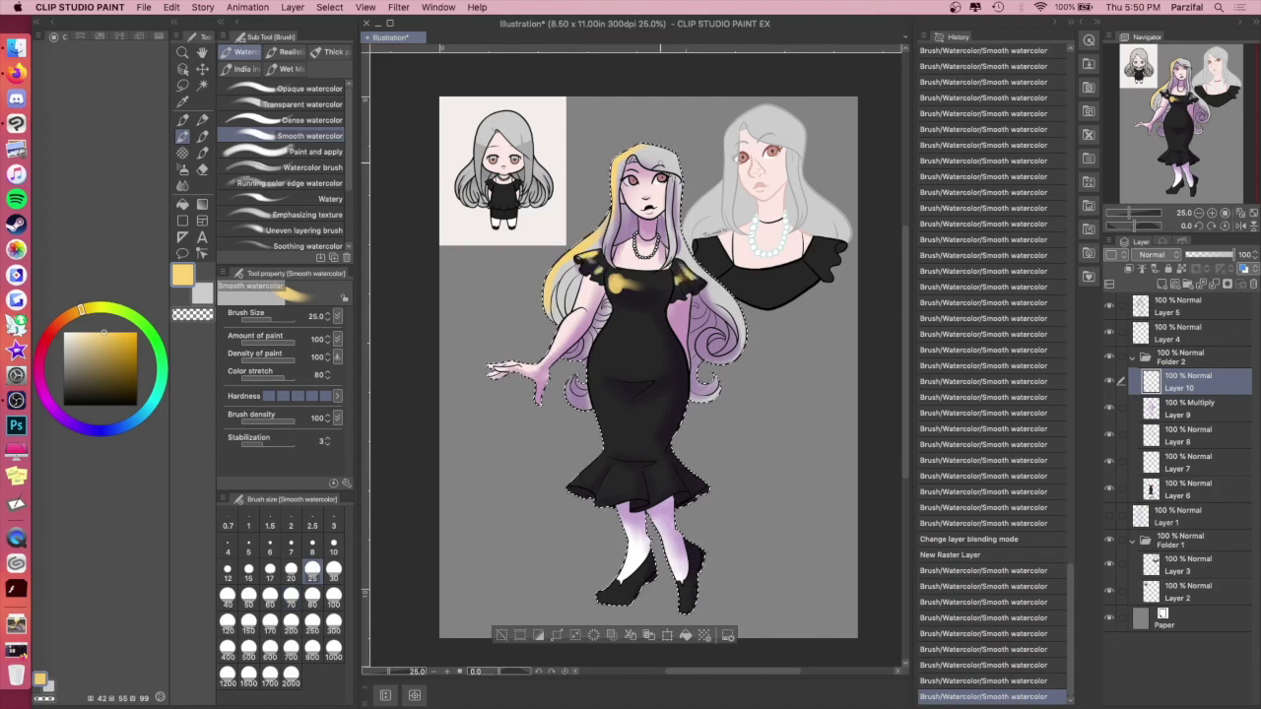
Step: Highlight the other side of the hair and its curls in gold up to brush size 30, undoing the last stroke
drag(675, 158, 680, 185)
mouse_move(678, 176)
mouse_down()
mouse_move(671, 213)
mouse_move(679, 181)
mouse_move(684, 228)
mouse_up()
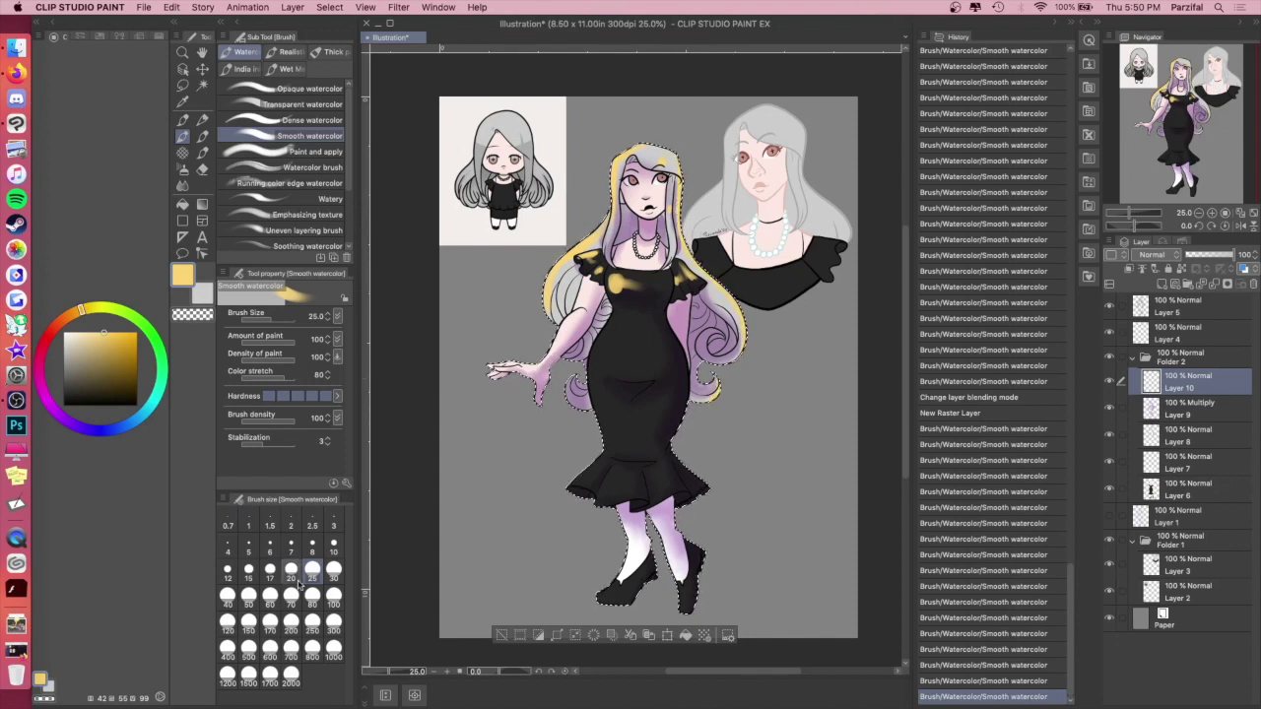
click(334, 569)
drag(696, 313, 701, 343)
drag(699, 330, 707, 347)
mouse_move(570, 288)
mouse_down()
mouse_move(561, 297)
mouse_move(599, 343)
mouse_up()
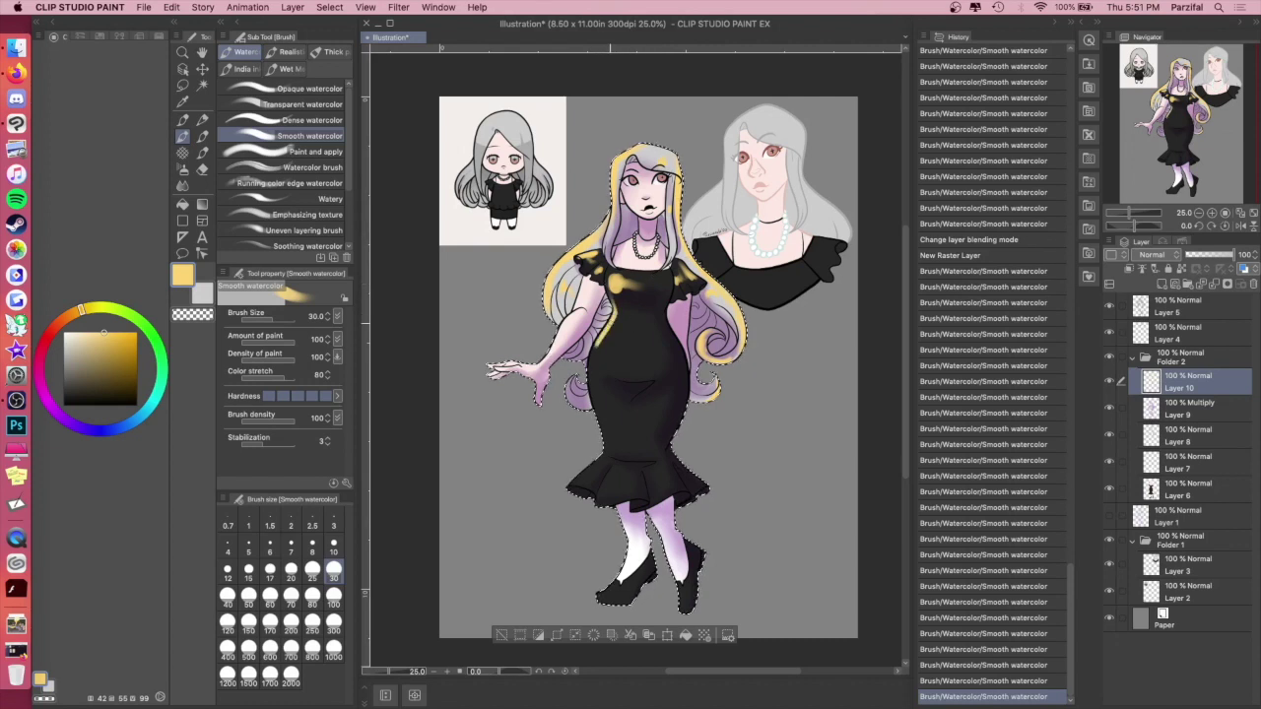
key(super+z)
Step: Paint broad golden highlights on the dress's abdomen, skirt folds and ruffled hem with a larger brush
click(270, 599)
mouse_move(601, 357)
mouse_down()
mouse_move(638, 402)
mouse_move(577, 483)
mouse_move(672, 485)
mouse_up()
drag(672, 477, 679, 488)
Step: Add golden highlights to the legs, shoes, outstretched hand and sleeve ruffle, raising the brush size to 70
mouse_move(631, 537)
mouse_down()
mouse_move(611, 588)
mouse_move(625, 569)
mouse_up()
drag(652, 509, 684, 608)
mouse_move(620, 584)
mouse_down()
mouse_move(600, 598)
mouse_move(626, 593)
mouse_up()
drag(491, 366, 514, 362)
drag(594, 261, 585, 260)
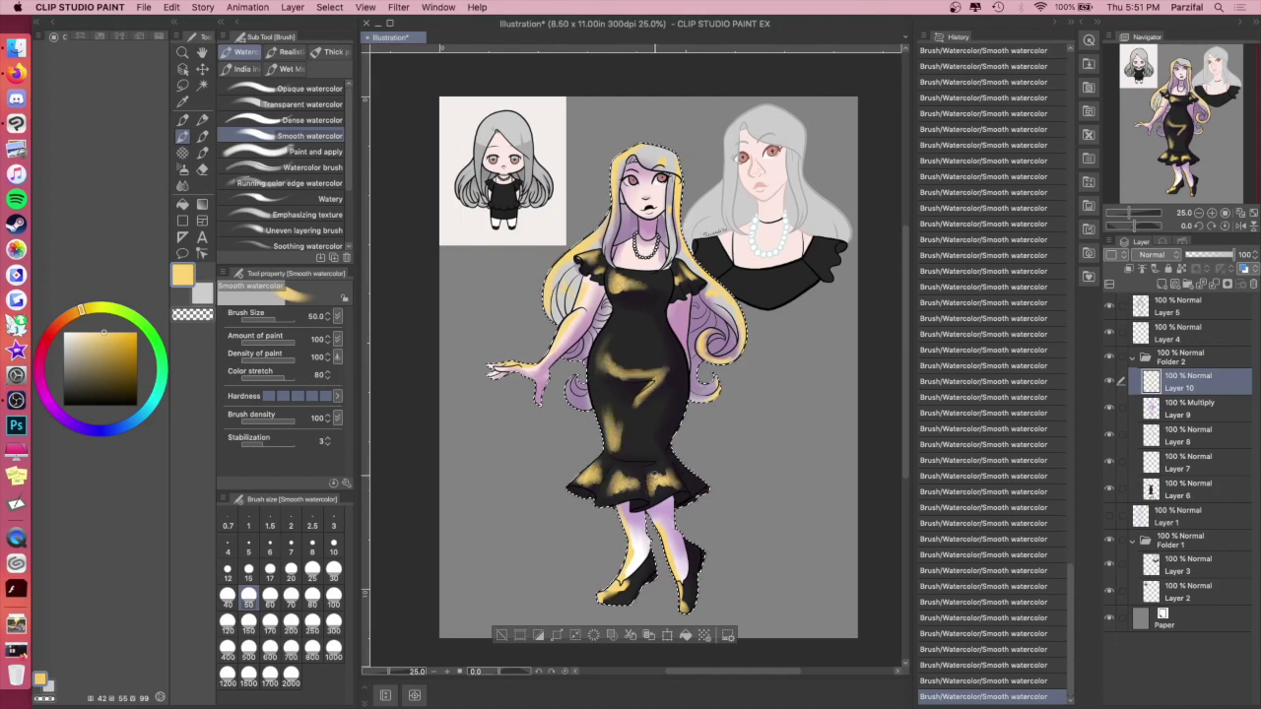
key(bracketright)
key(bracketright)
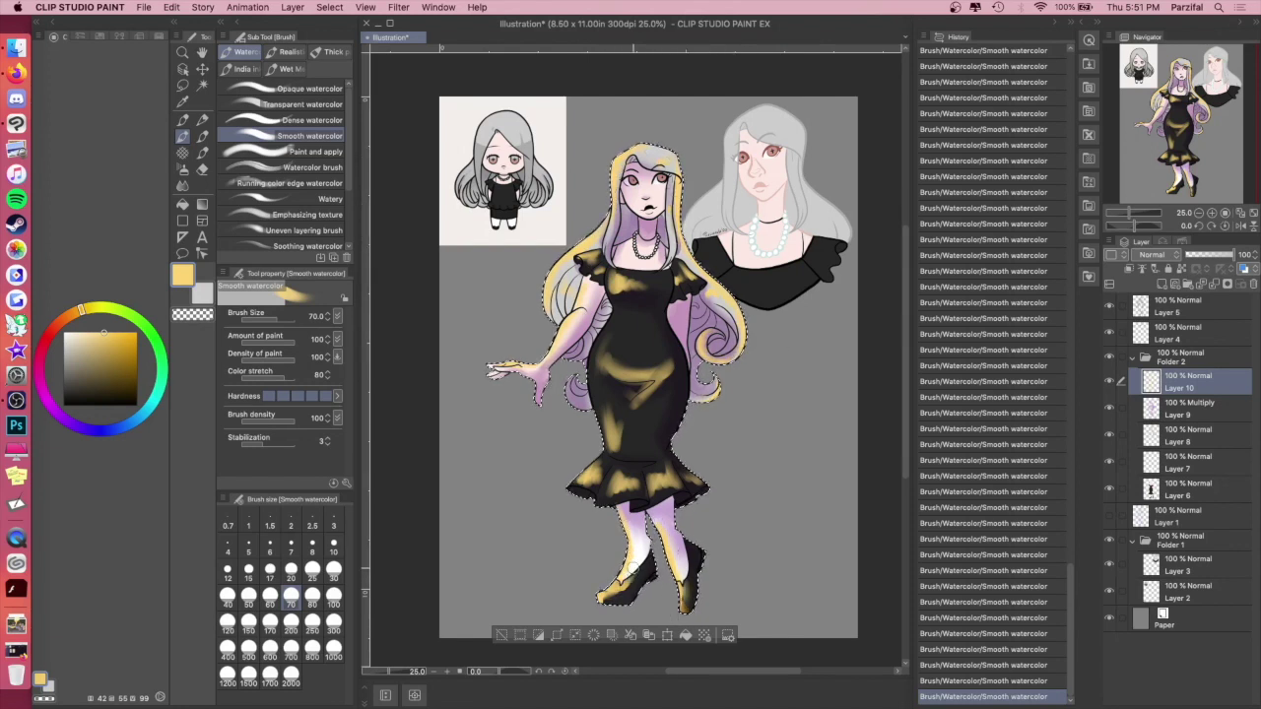
Step: Try the golden highlight layer in Hard light at 70% opacity
click(1152, 254)
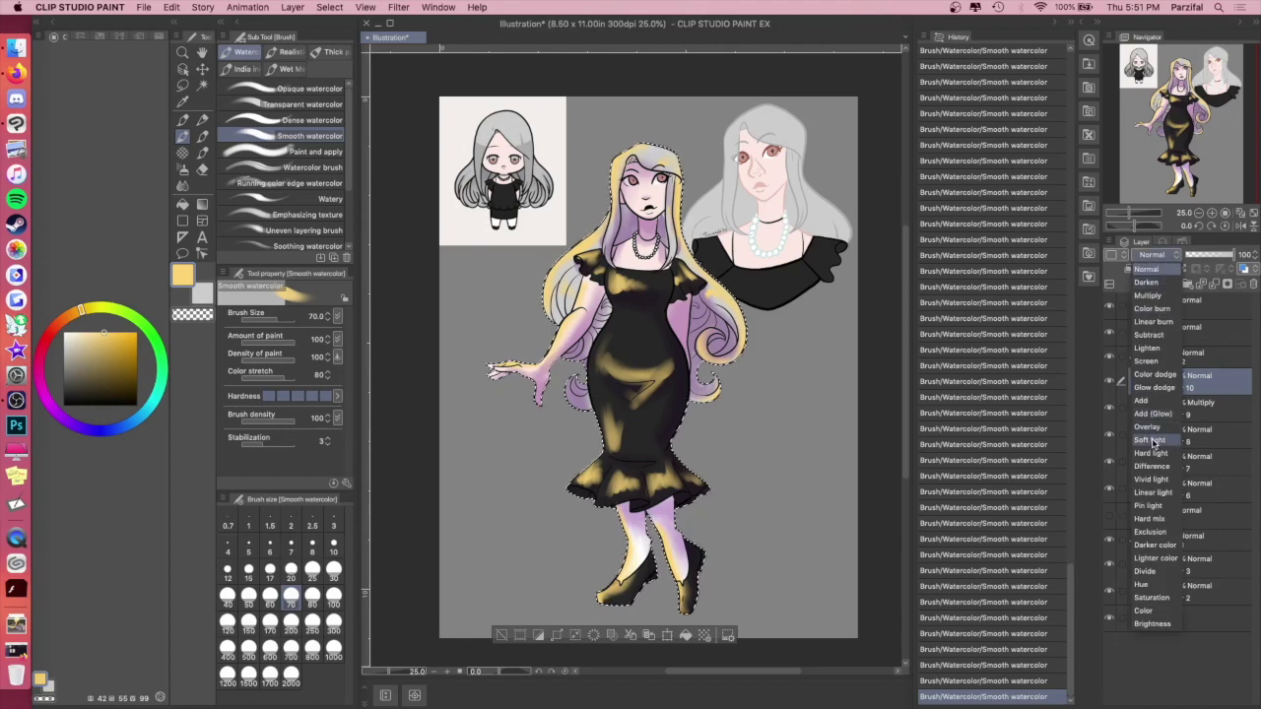
click(1158, 434)
click(1153, 255)
click(1161, 452)
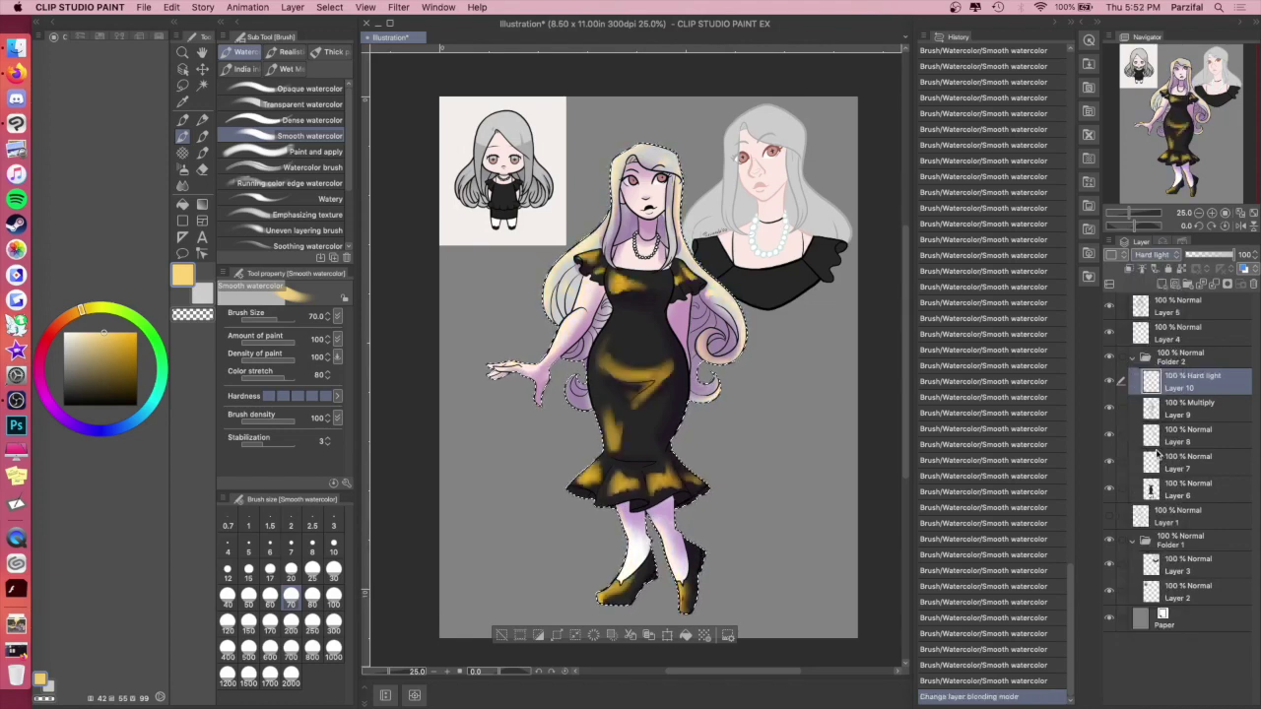
click(1220, 258)
Step: Set the golden highlight layer to Soft light at 100% opacity and add highlights to both sleeve ruffles
click(1152, 254)
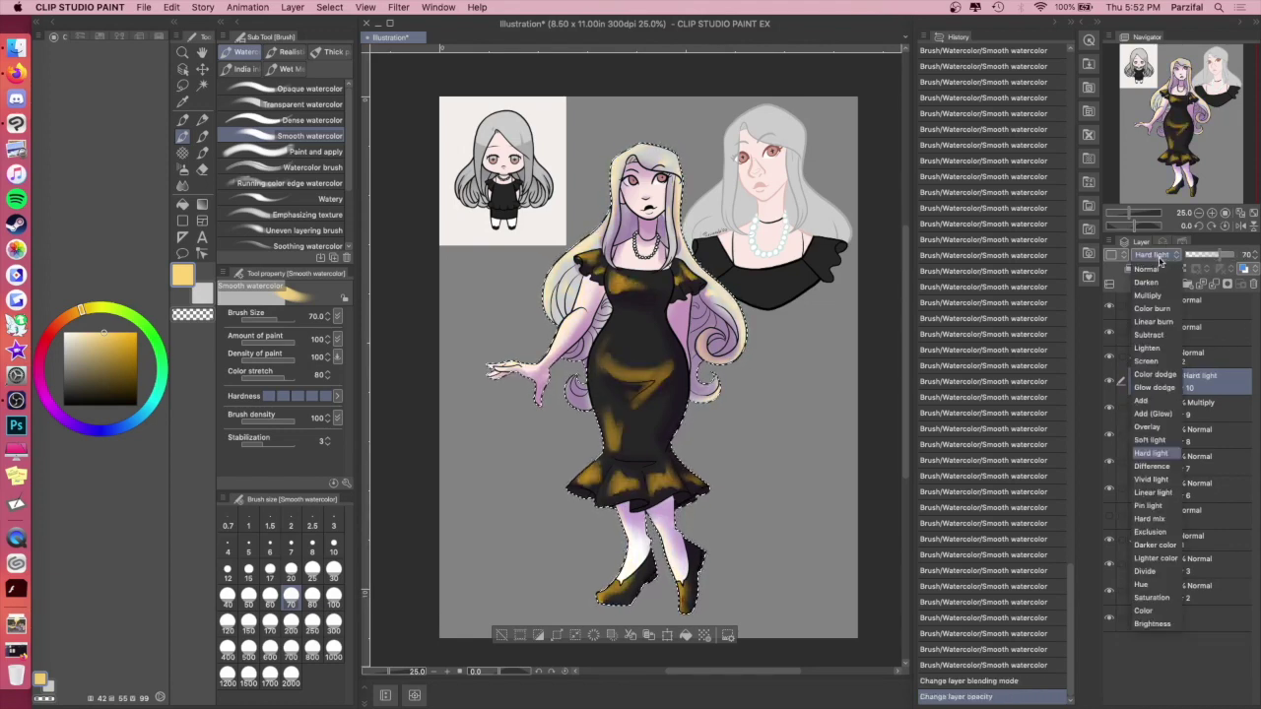
click(1158, 433)
click(1234, 255)
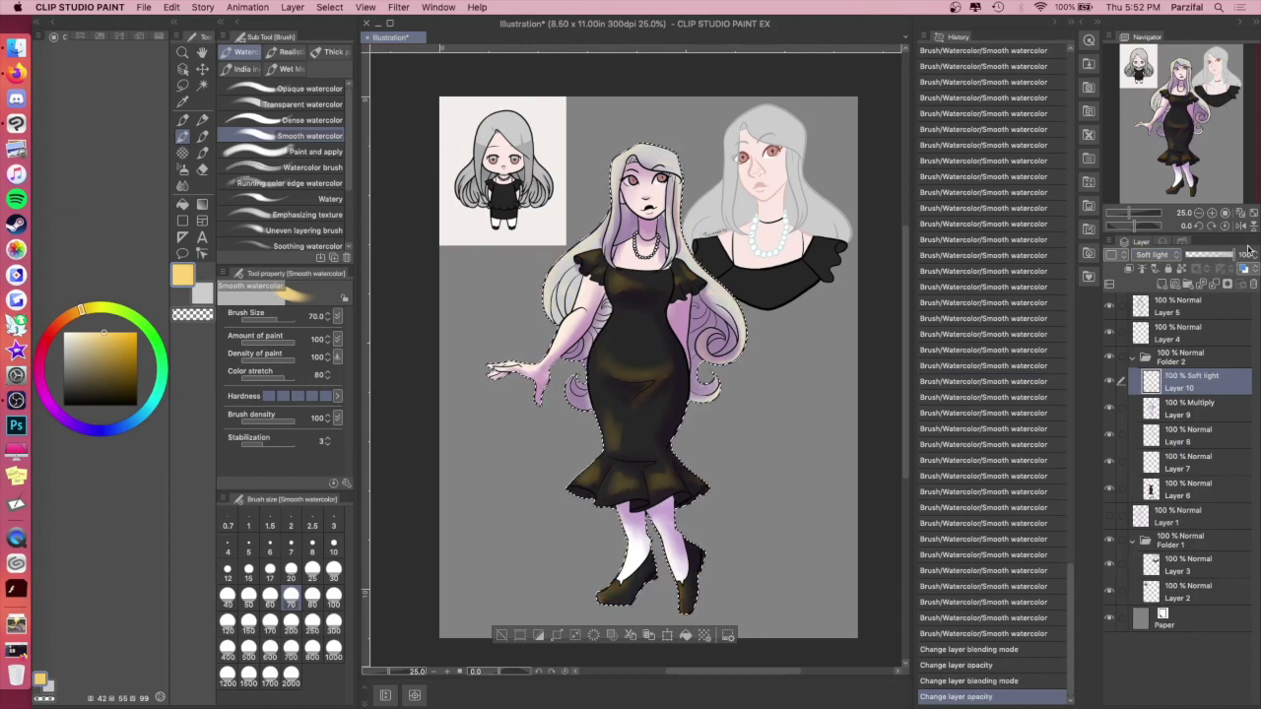
drag(585, 256, 595, 266)
mouse_move(682, 280)
mouse_down()
mouse_move(688, 271)
mouse_move(701, 290)
mouse_up()
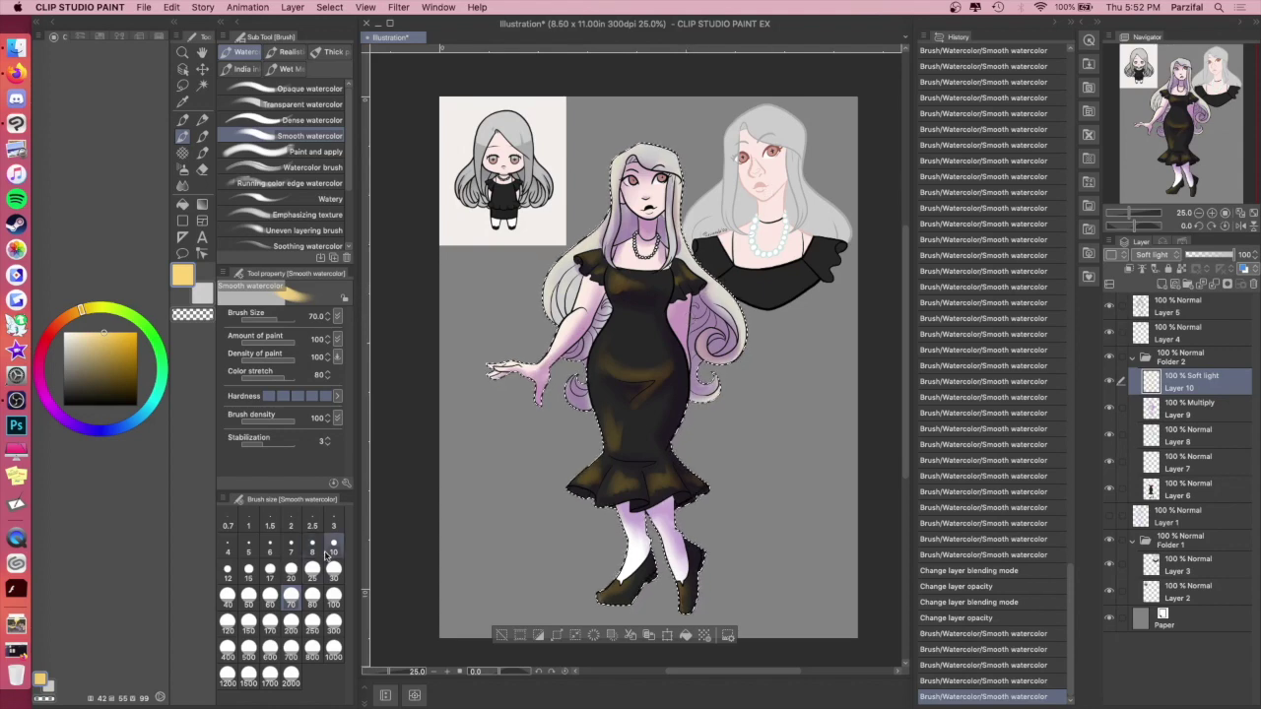
Step: Add small golden highlights in and around both eyes with the brush at size 15
click(334, 546)
key(super+plus)
key(super+plus)
click(248, 569)
drag(620, 266, 533, 433)
key(super+plus)
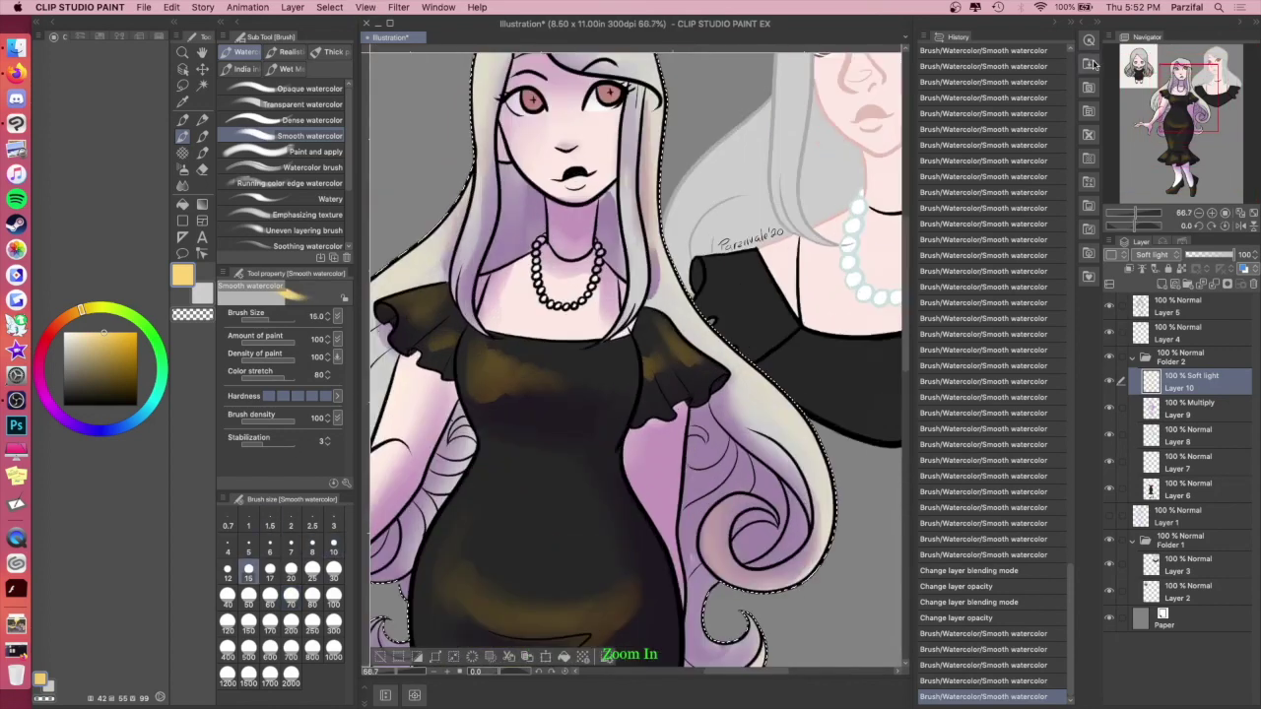
drag(512, 125, 530, 129)
drag(517, 126, 528, 124)
drag(599, 90, 608, 83)
drag(531, 96, 614, 95)
Step: Paint soft golden highlights on the lower lip, nose, neck and shoulder area
drag(568, 184, 579, 185)
drag(570, 185, 580, 183)
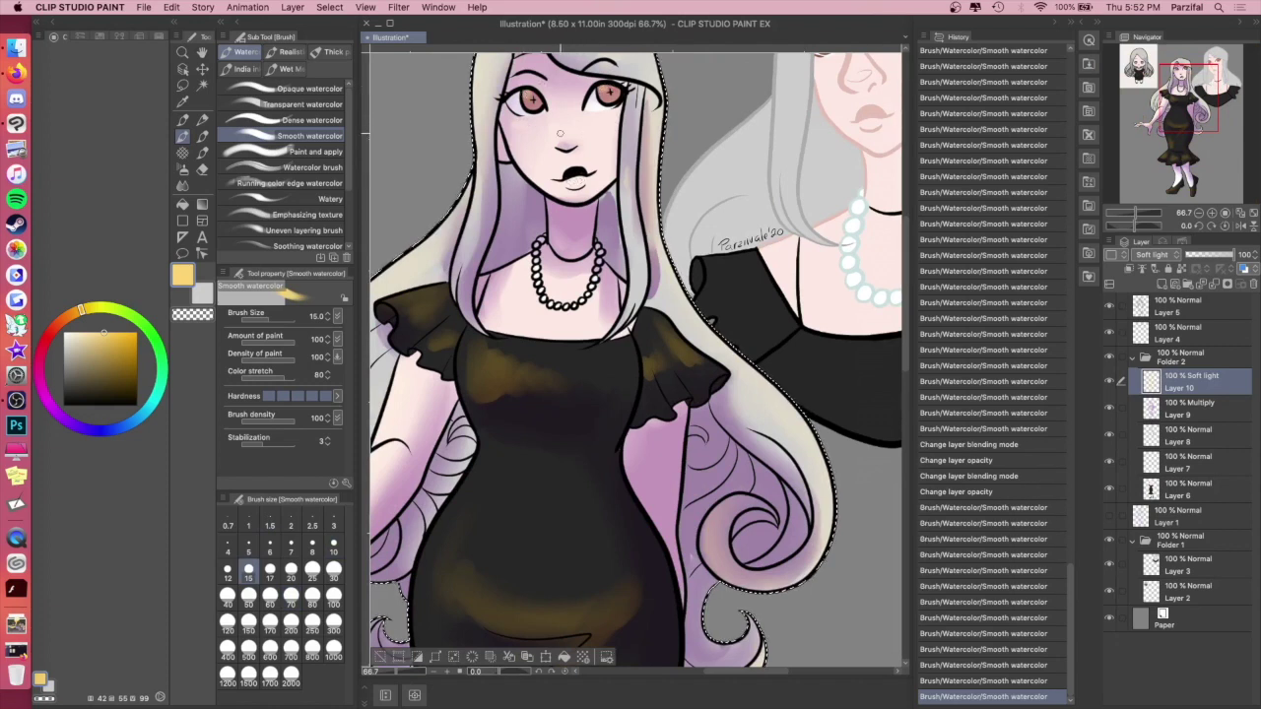
drag(568, 138, 565, 145)
drag(547, 193, 548, 251)
drag(522, 260, 419, 290)
Step: Add golden highlights to the folds of the sleeve ruffle nearest the portrait reference
click(679, 335)
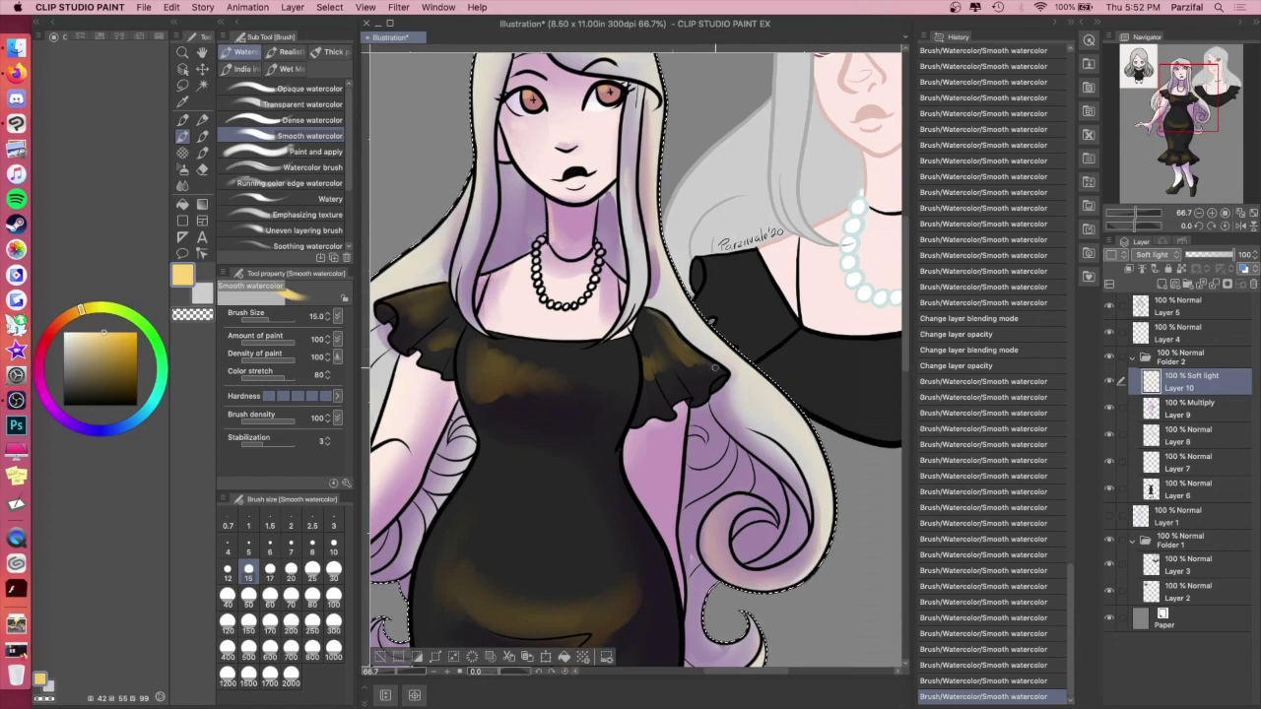
click(689, 344)
click(672, 386)
drag(668, 397, 669, 400)
mouse_move(673, 370)
mouse_down()
mouse_move(680, 394)
mouse_move(698, 386)
mouse_up()
Step: Paint a golden rim highlight down the waist and hip edge of the dress at brush size 17
key(super+minus)
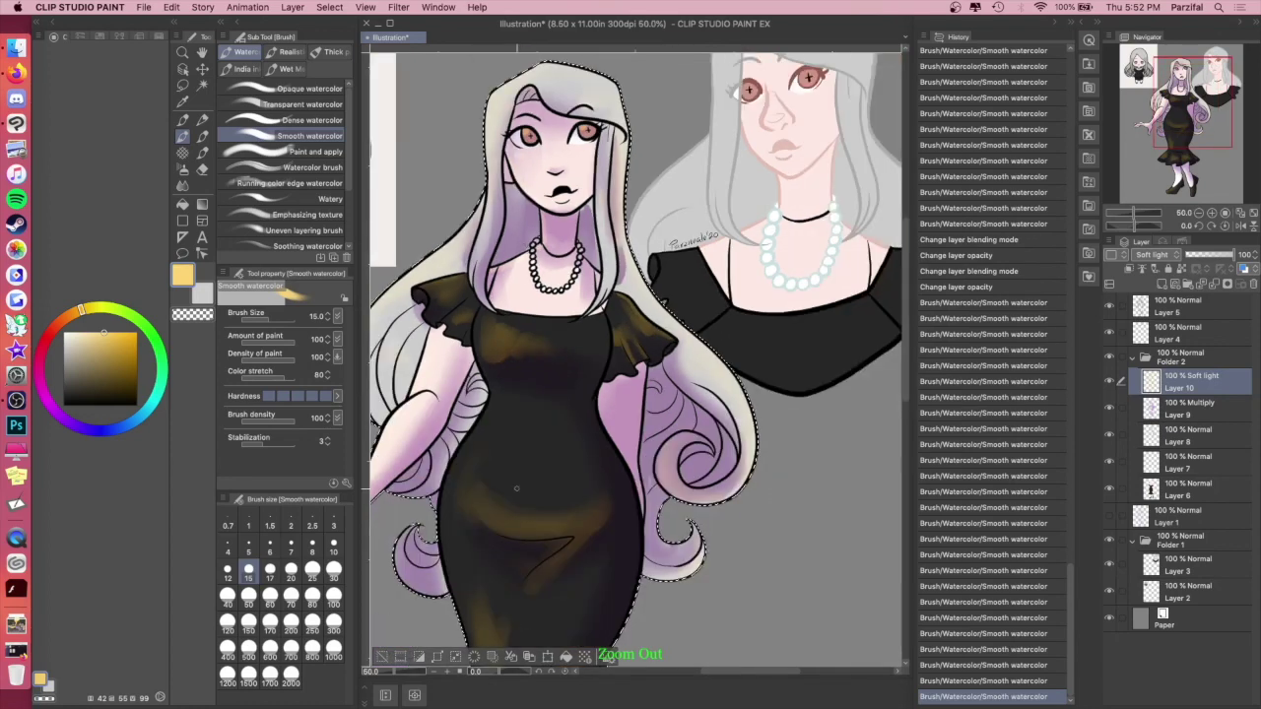
key(])
mouse_move(484, 399)
mouse_down()
mouse_move(448, 483)
mouse_move(446, 569)
mouse_up()
click(453, 591)
drag(480, 431, 486, 397)
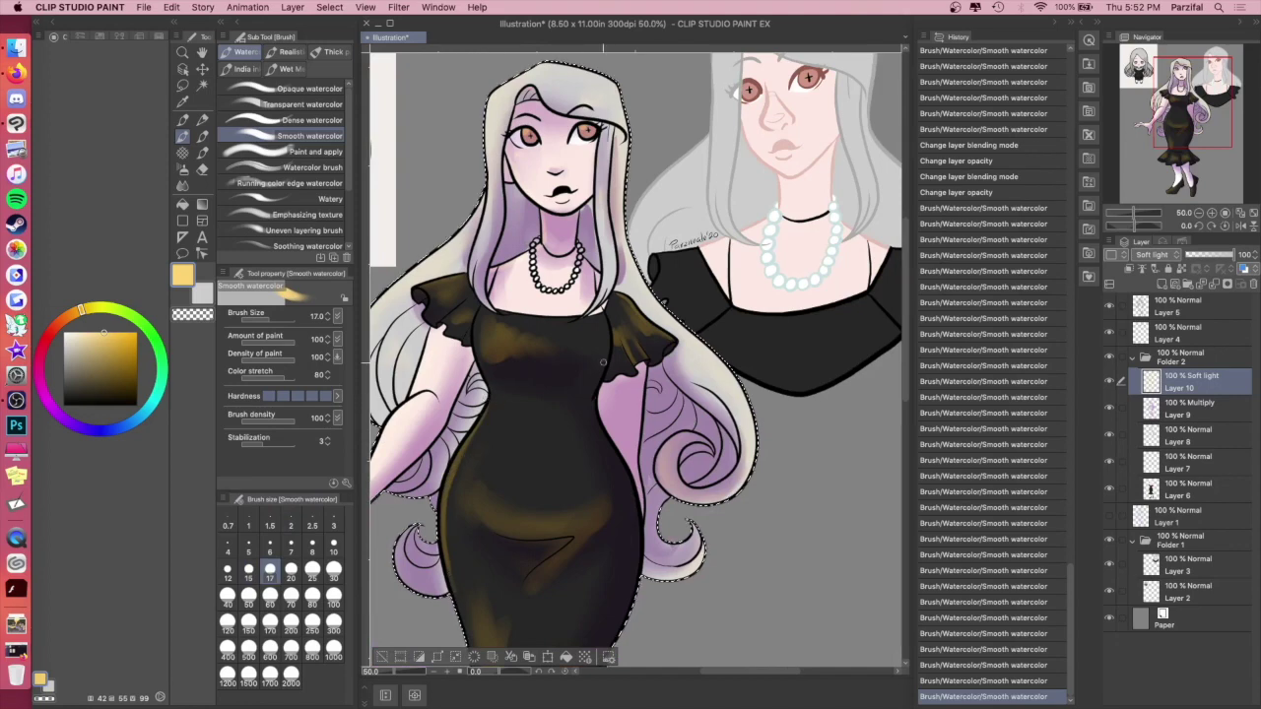
Step: Switch the lavender shading layer to Normal, sample its lavender from the figure, and return the layer to Multiply
key(super+minus)
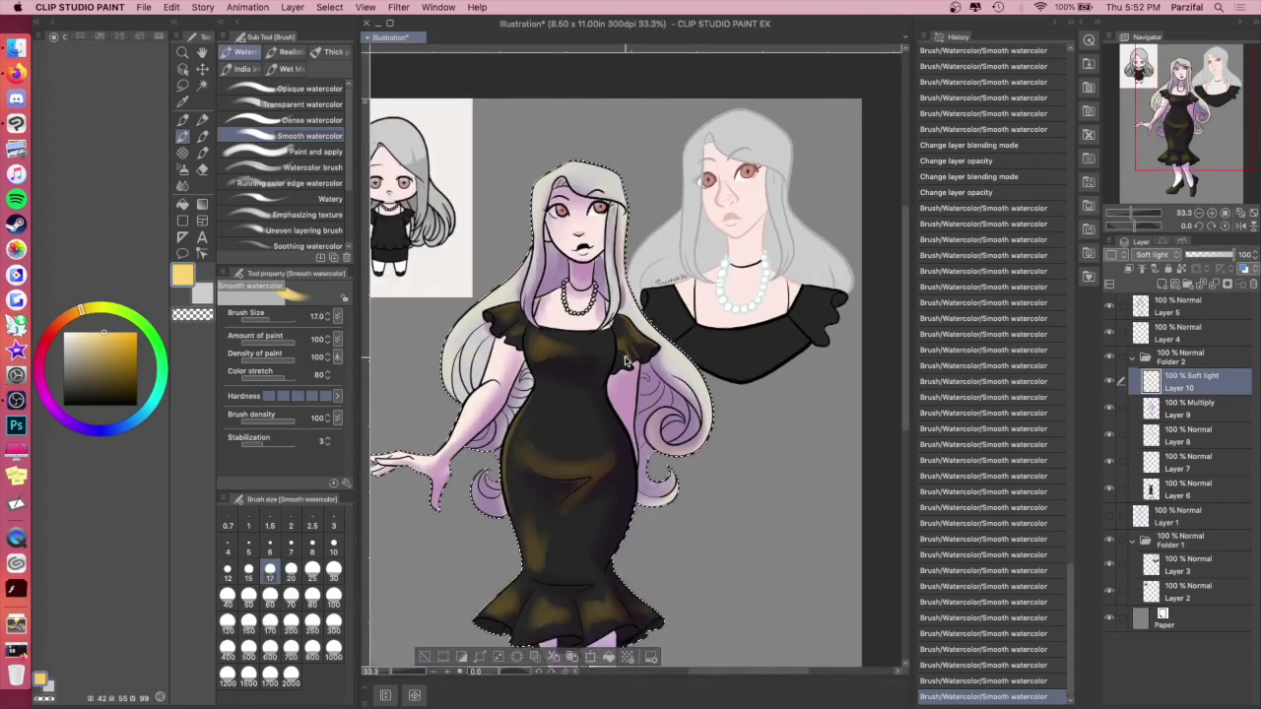
click(1181, 412)
key(p)
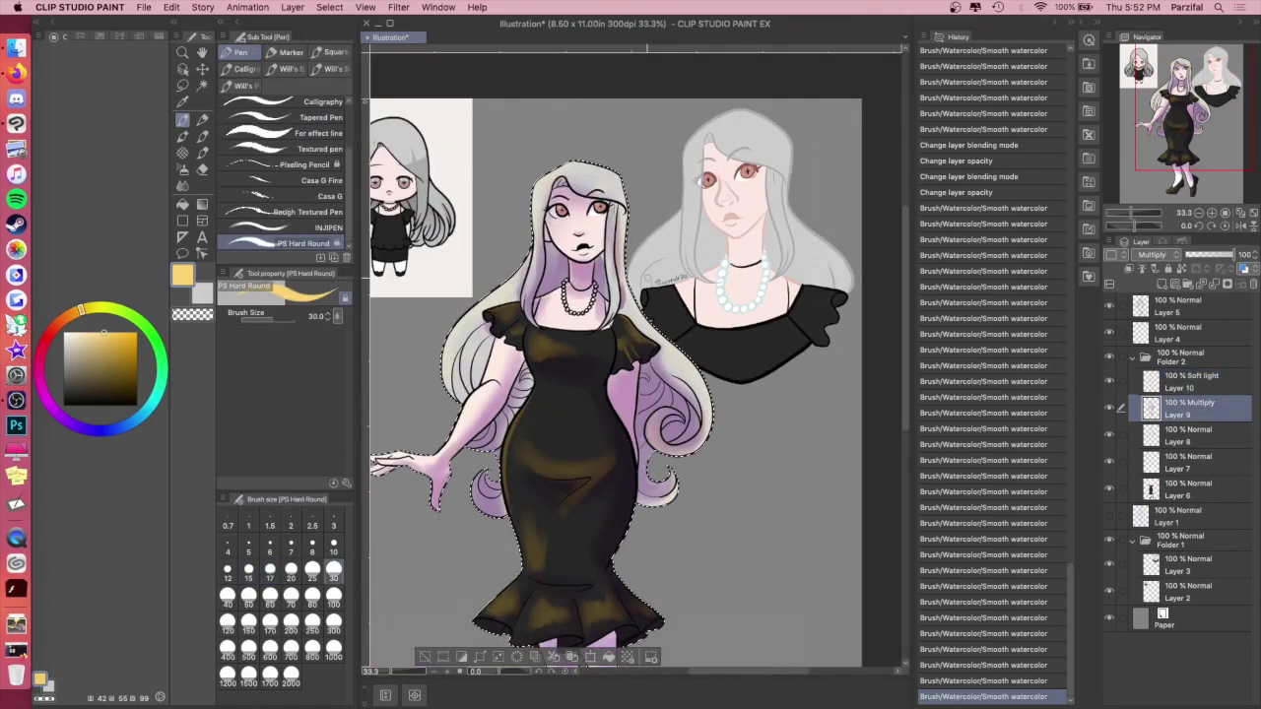
click(1156, 255)
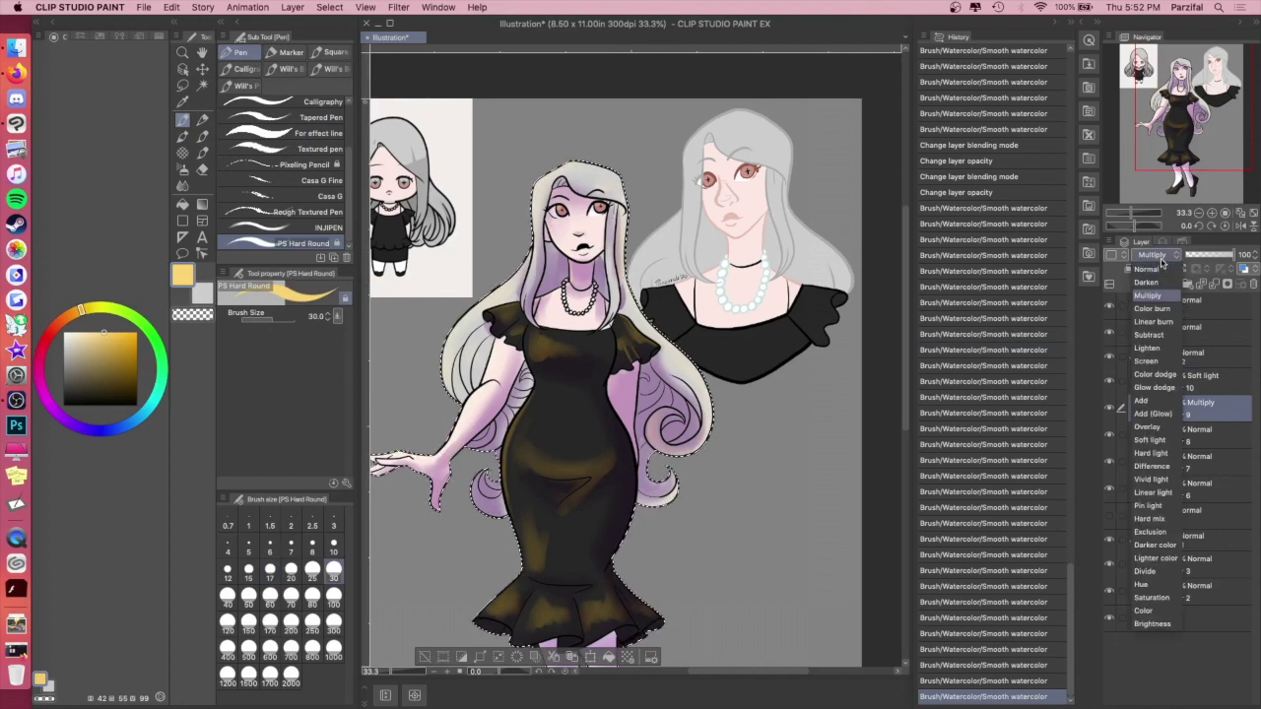
click(1161, 267)
alt+click(660, 378)
click(1155, 256)
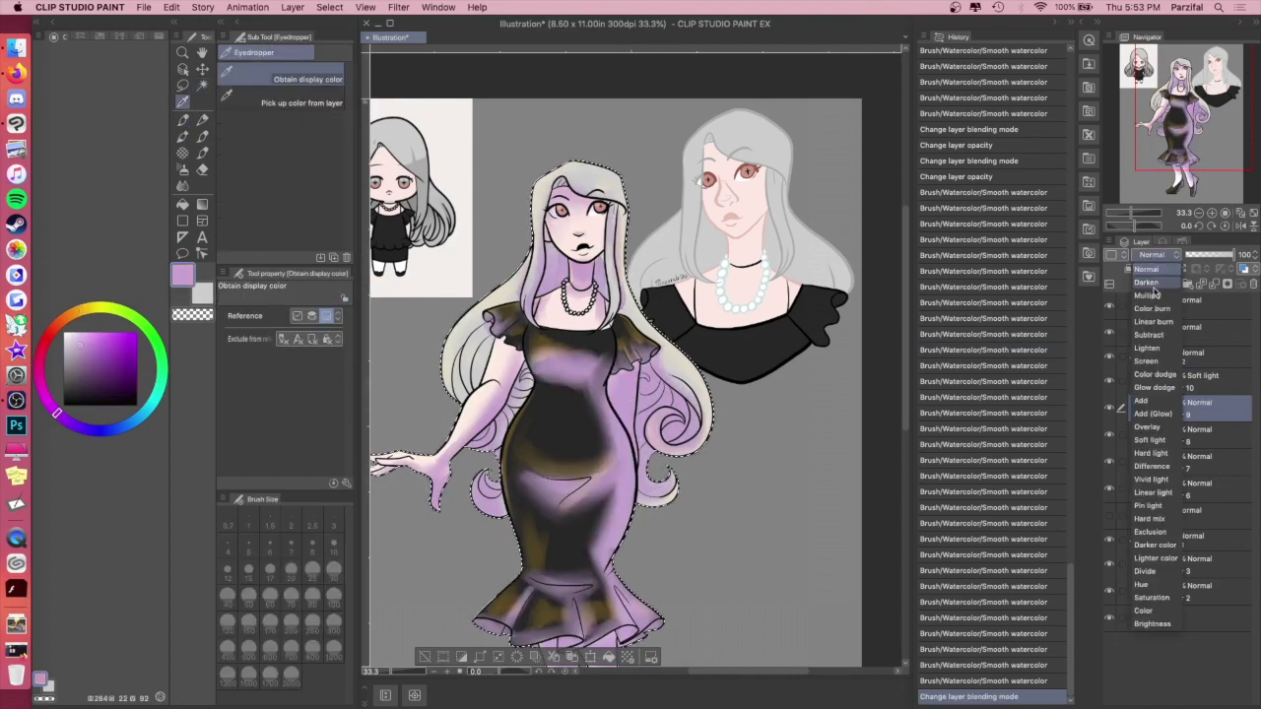
click(1159, 293)
Step: Add lavender shading to the hair beside the hip with PS Hard Round and to the face-framing strand with Smooth watercolor at size 30
click(184, 121)
drag(642, 436, 654, 492)
click(183, 137)
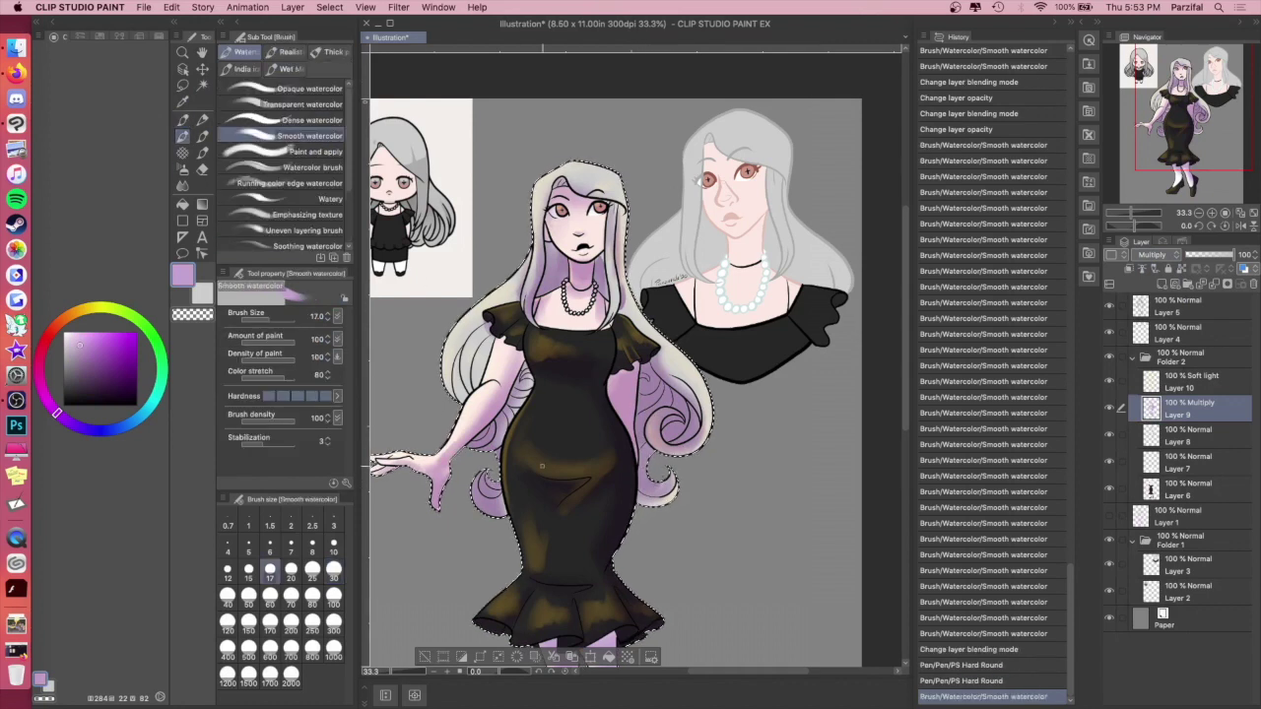
click(332, 571)
drag(608, 205, 618, 257)
drag(625, 148, 633, 153)
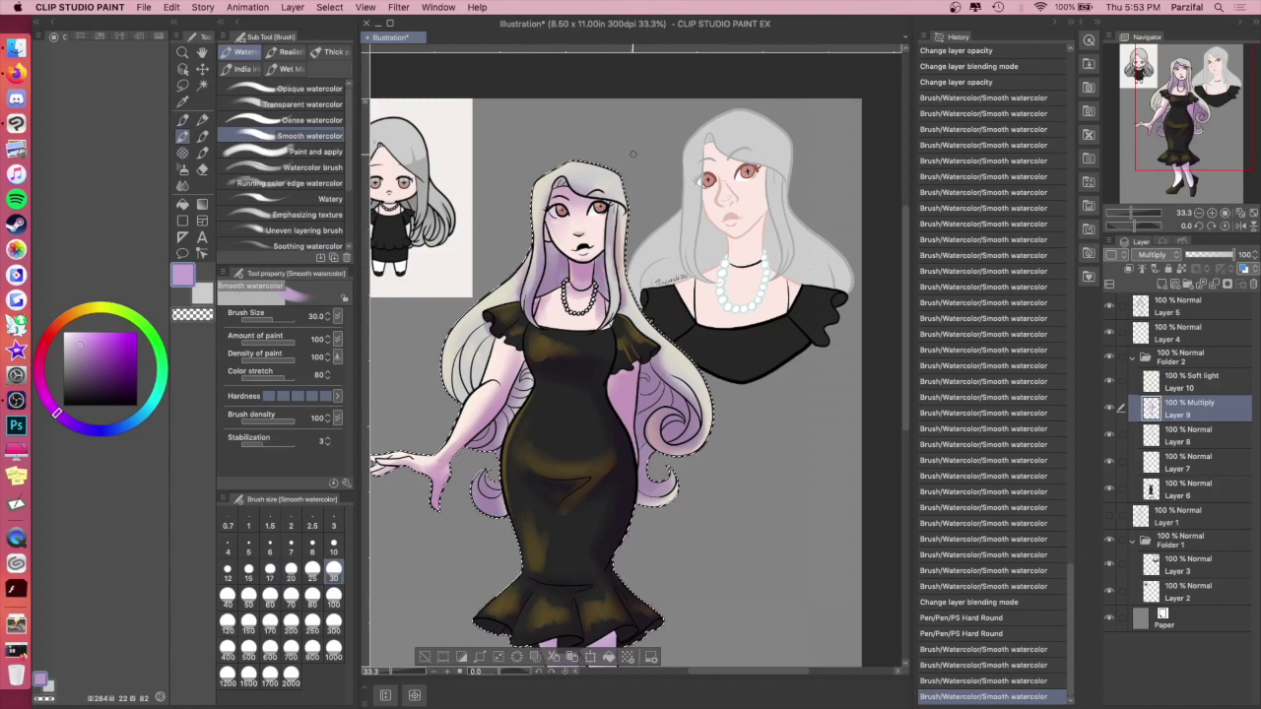
Step: Deselect the figure, choose white with the PS Hard Round pen, and add a new raster layer above Layer 5
drag(1196, 127, 1193, 128)
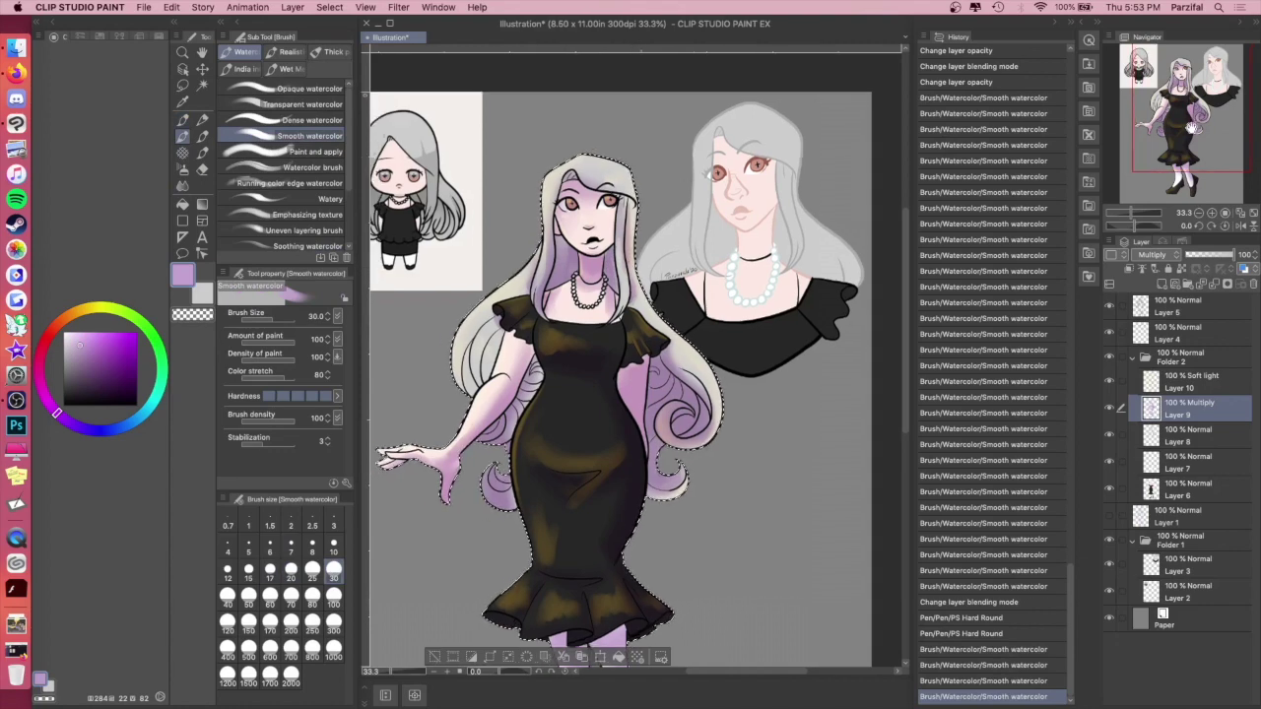
click(1184, 313)
key(super+d)
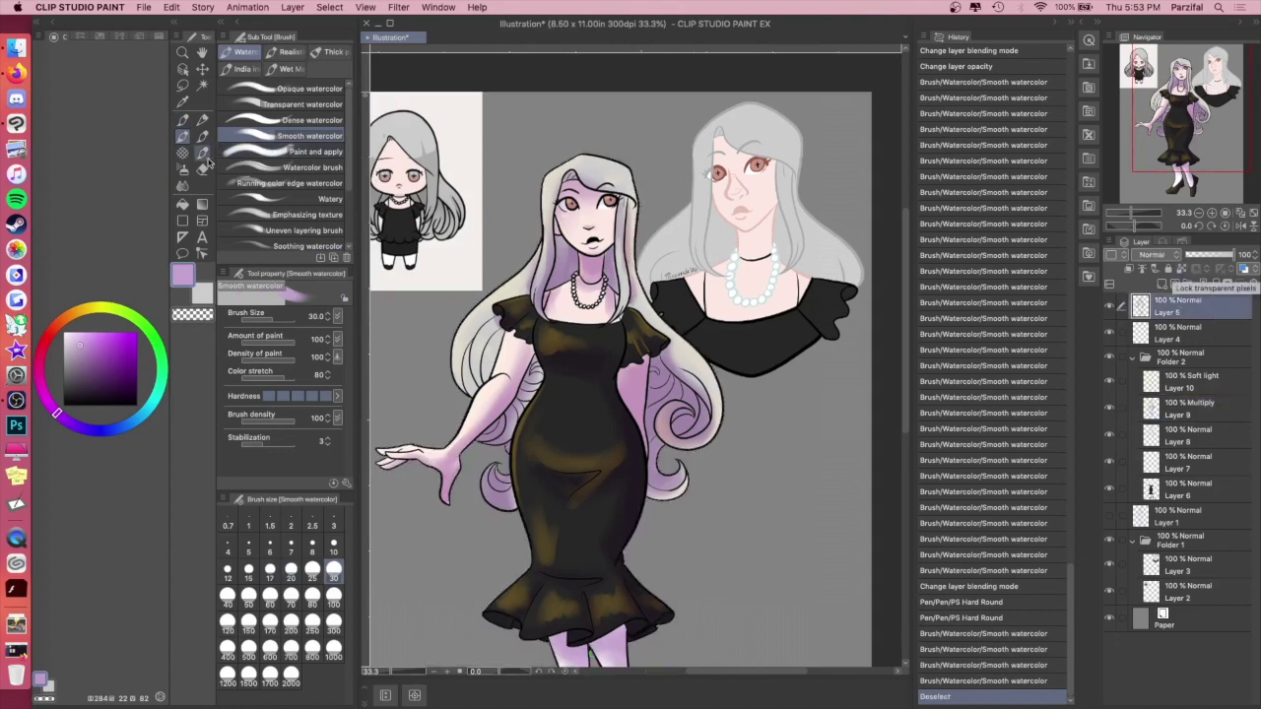
click(182, 119)
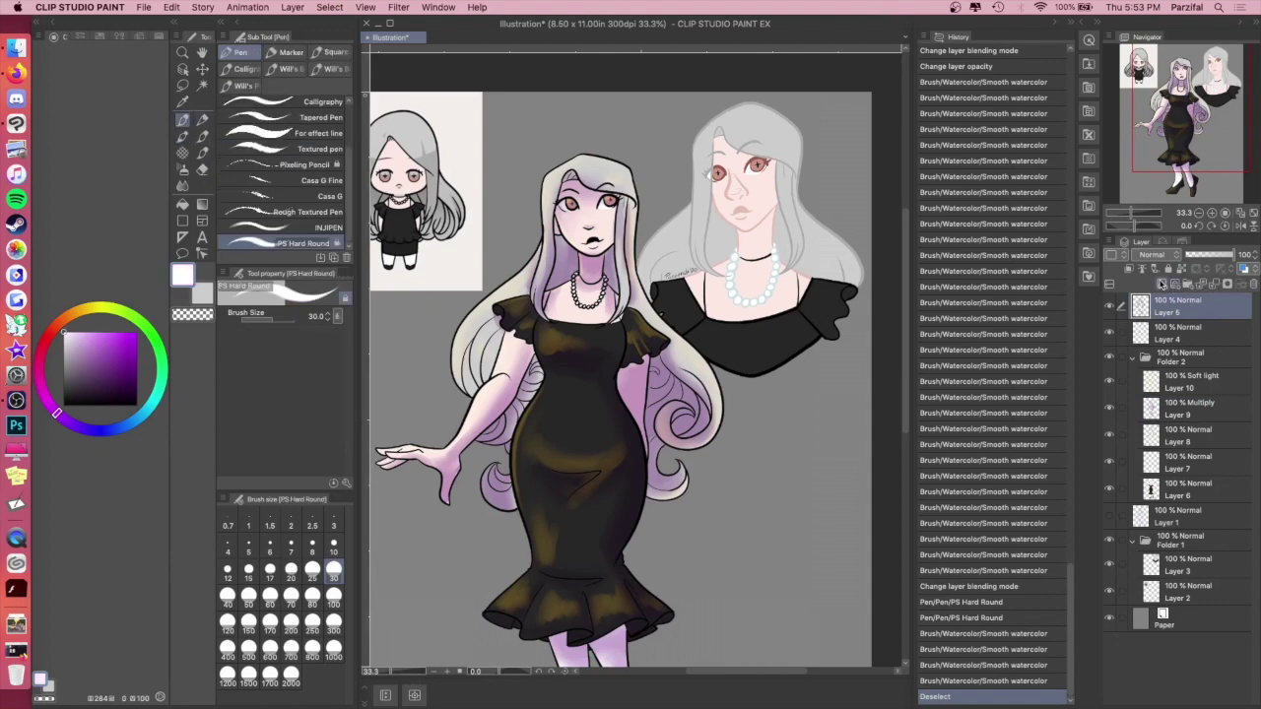
key(super+shift+n)
Step: Draw fine white accent lines along the long hair beside the face and neck at pen size 10
key(super+equal)
click(333, 543)
drag(495, 148, 490, 201)
key(super+z)
drag(496, 146, 482, 276)
key(super+z)
mouse_move(482, 226)
mouse_down()
mouse_move(481, 277)
mouse_move(500, 300)
mouse_up()
key(super+z)
drag(482, 252, 494, 302)
key(super+z)
key(super+equal)
key(super+shift+z)
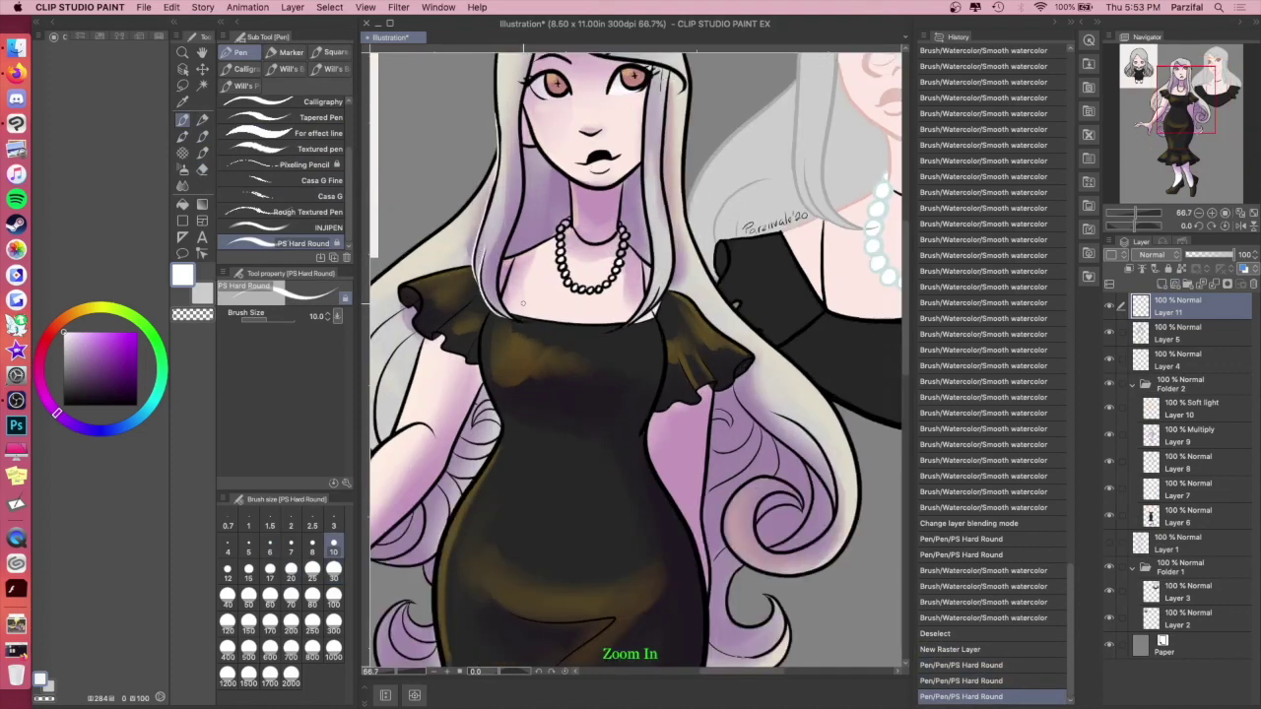
Step: Refine the white accent on the lock of hair near the forehead
drag(1151, 95, 1154, 87)
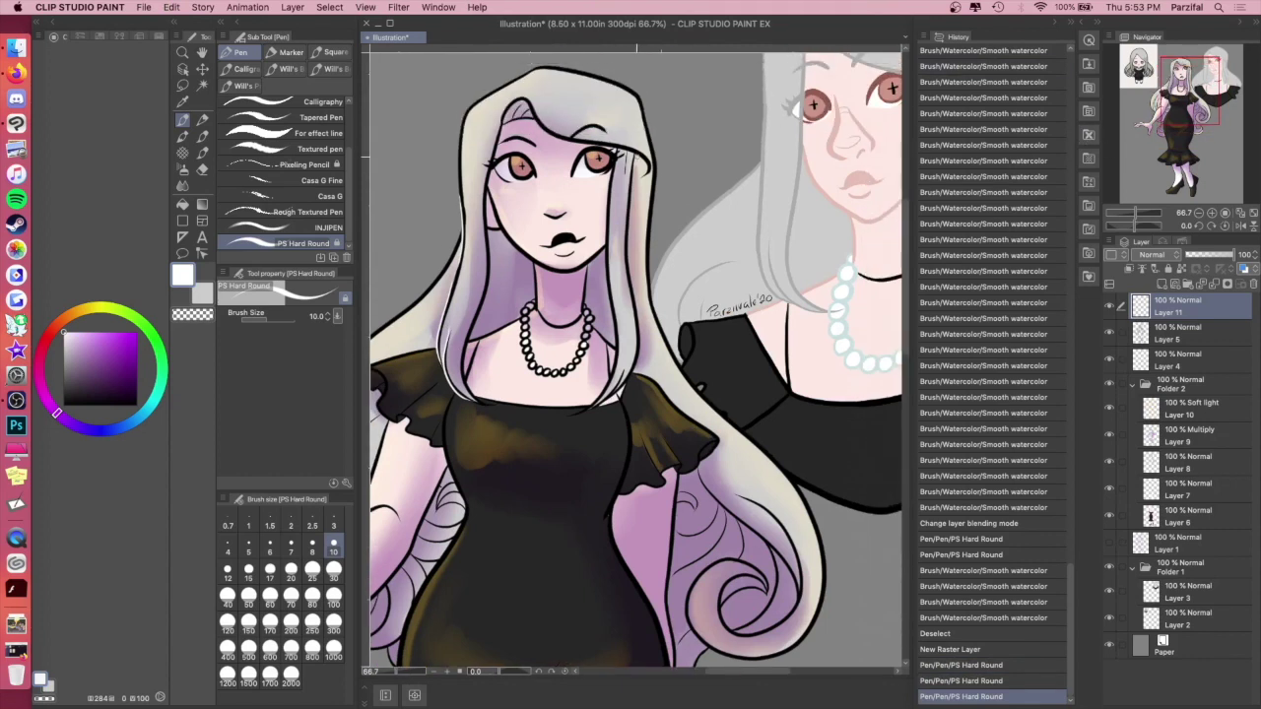
mouse_move(502, 125)
mouse_down()
mouse_move(481, 222)
mouse_move(498, 141)
mouse_up()
key(super+z)
key(super+z)
key(super+shift+z)
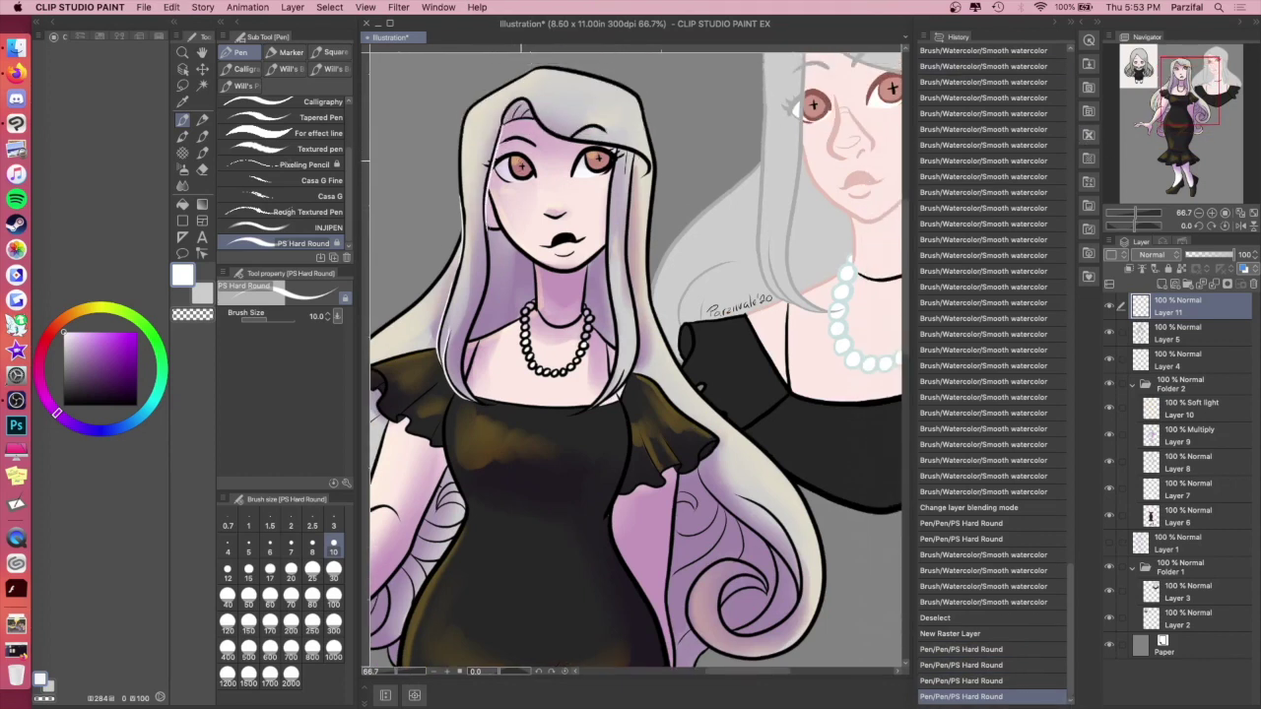
Step: Add small white highlights to both eyes and to the face just below them
click(515, 170)
click(507, 184)
click(505, 189)
click(514, 171)
click(593, 163)
click(598, 174)
click(601, 181)
click(593, 158)
click(594, 162)
click(596, 165)
click(598, 166)
click(603, 162)
click(608, 160)
Step: Draw a white accent down the right face-framing hair strand to its tip over the dress neckline
mouse_move(616, 148)
mouse_down()
mouse_move(604, 256)
mouse_move(606, 268)
mouse_move(627, 233)
mouse_move(637, 345)
mouse_up()
key(super+z)
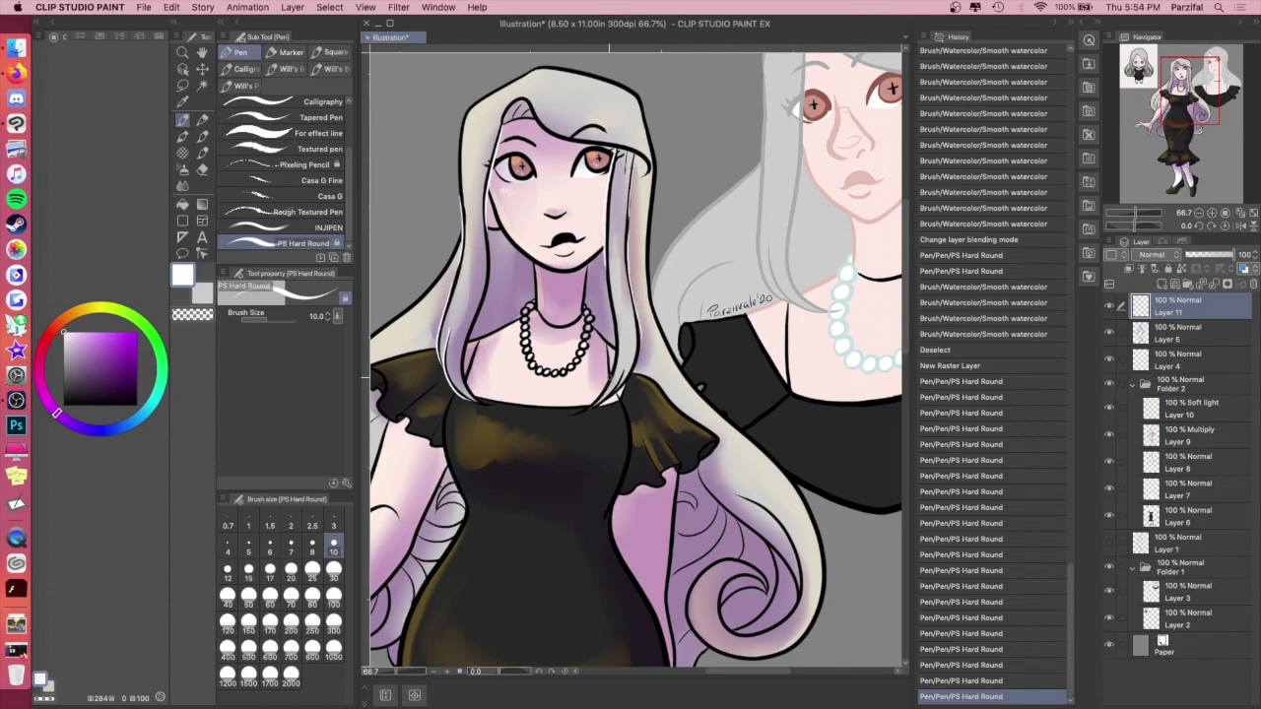
drag(600, 392, 579, 413)
key(super+z)
mouse_move(597, 405)
mouse_down()
mouse_move(578, 414)
mouse_move(592, 410)
mouse_up()
key(super+z)
drag(637, 357, 603, 404)
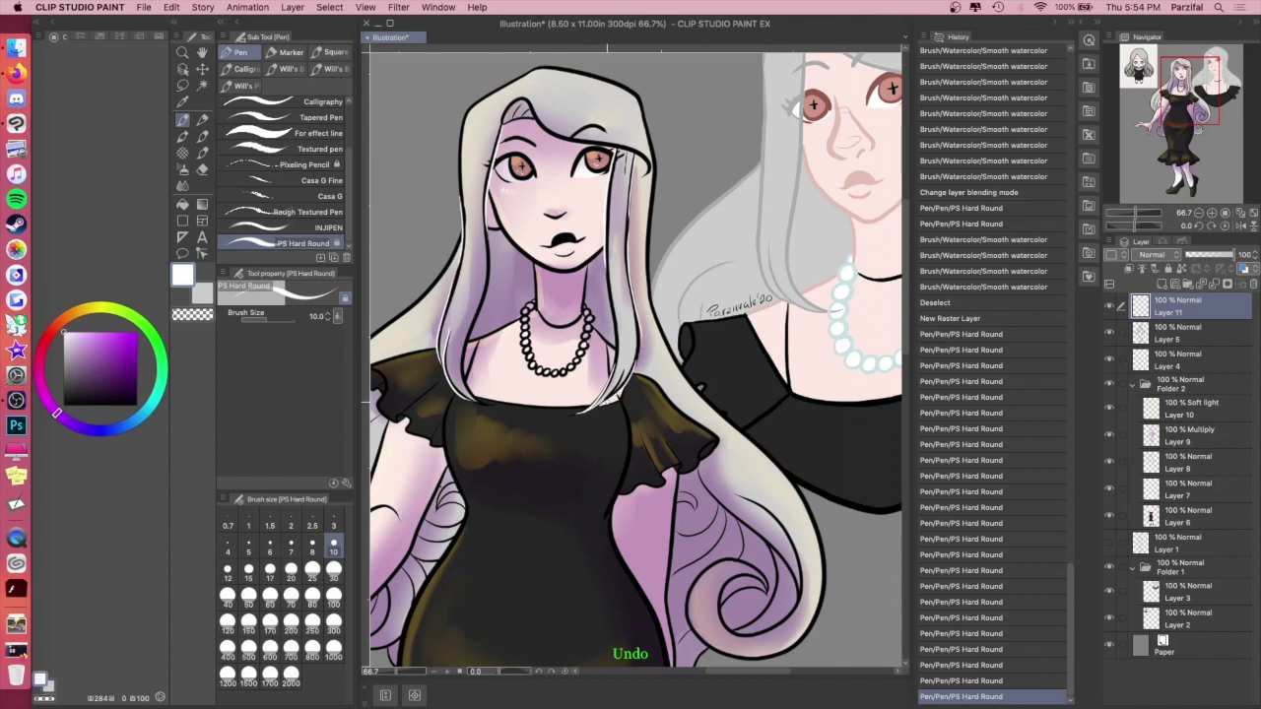
key(super+z)
Step: Draw white rim lines along both sides of the bodice and the ruffled hems of both sleeves
drag(442, 418, 465, 518)
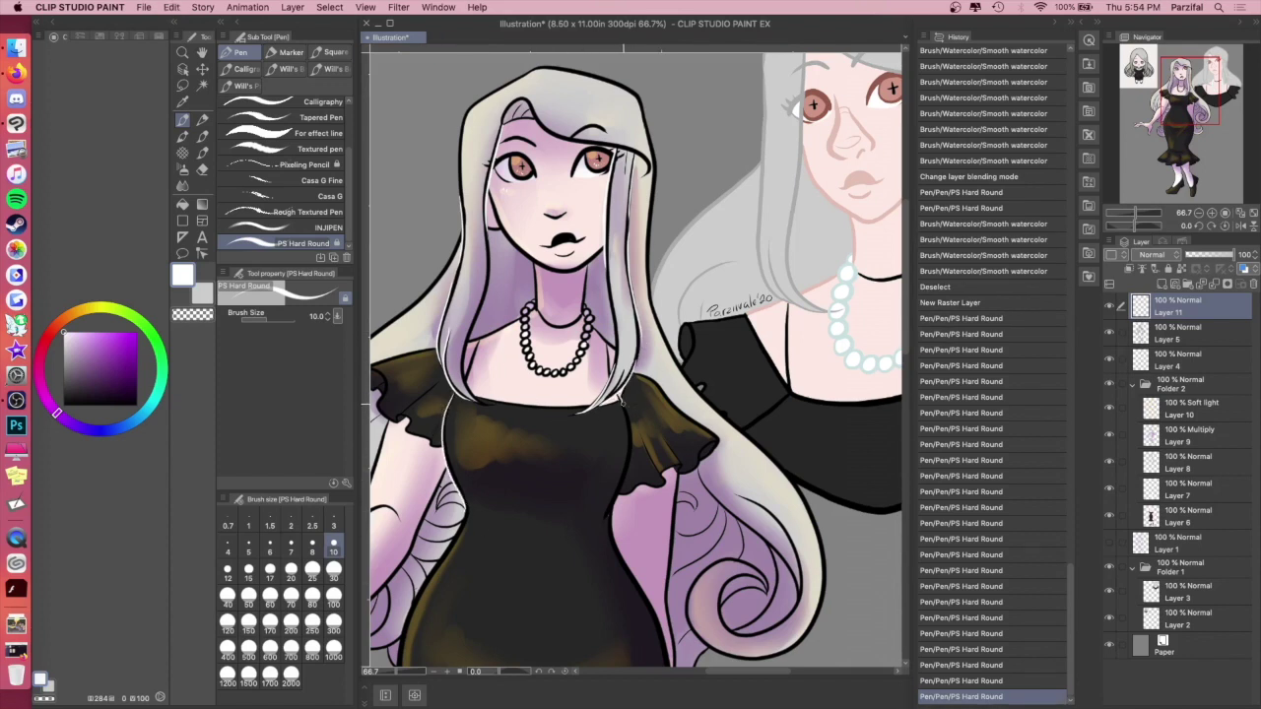
drag(631, 448, 611, 532)
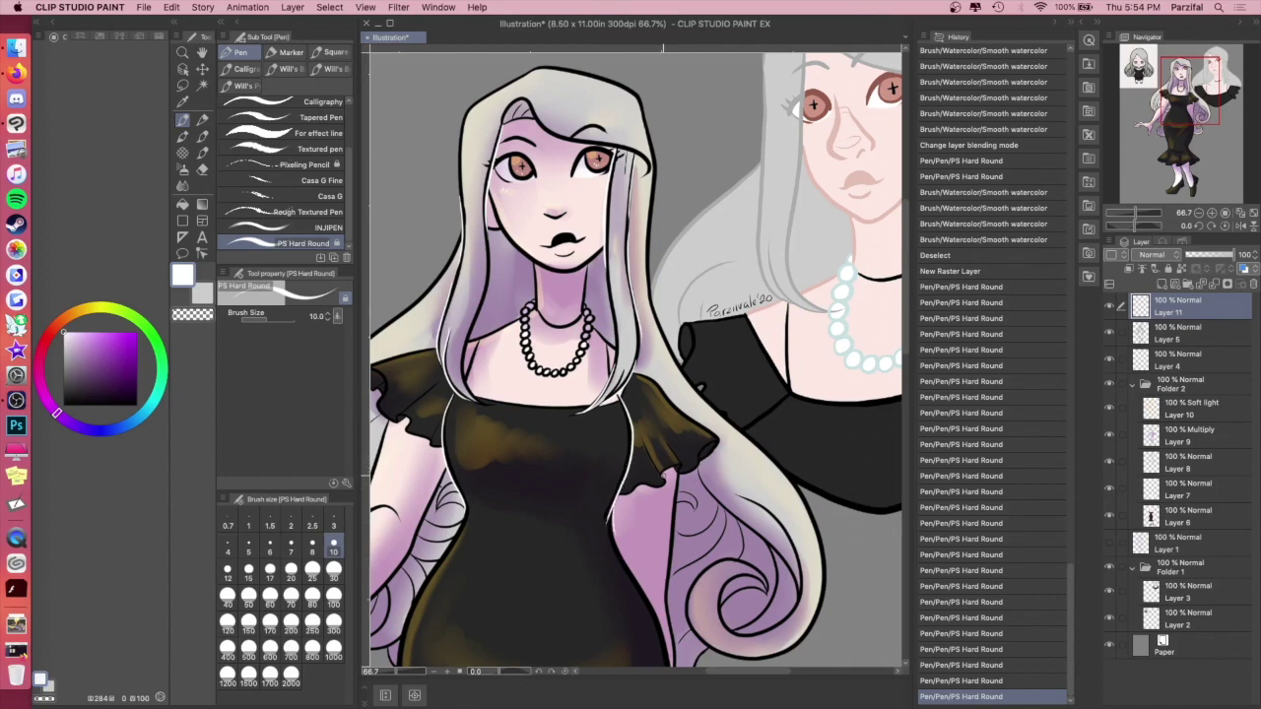
mouse_move(678, 469)
mouse_down()
mouse_move(705, 449)
mouse_move(623, 494)
mouse_up()
drag(530, 599, 601, 581)
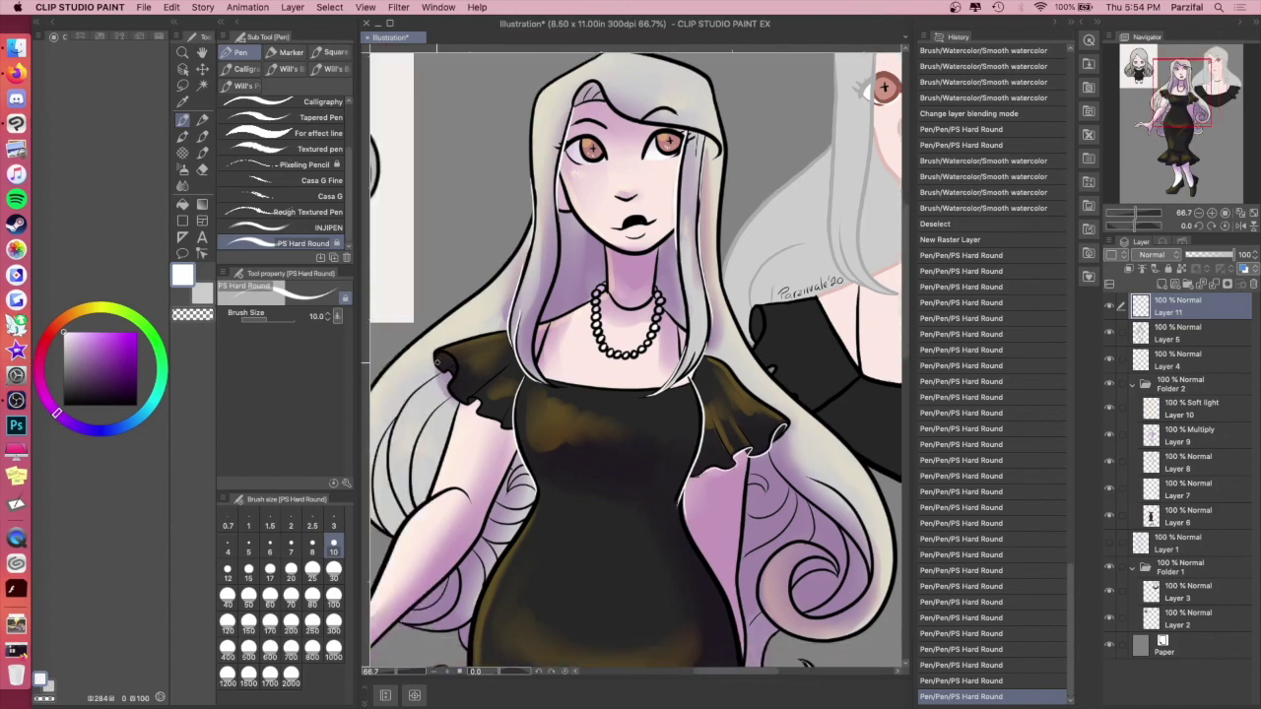
drag(450, 380, 454, 401)
mouse_move(466, 405)
mouse_down()
mouse_move(479, 398)
mouse_move(509, 428)
mouse_up()
Step: Draw white accent lines along the seam where the skirt meets its flared ruffle
key(super+minus)
drag(690, 532, 678, 196)
drag(559, 424, 651, 436)
key(super+z)
drag(557, 422, 649, 433)
drag(647, 434, 626, 443)
drag(681, 397, 673, 412)
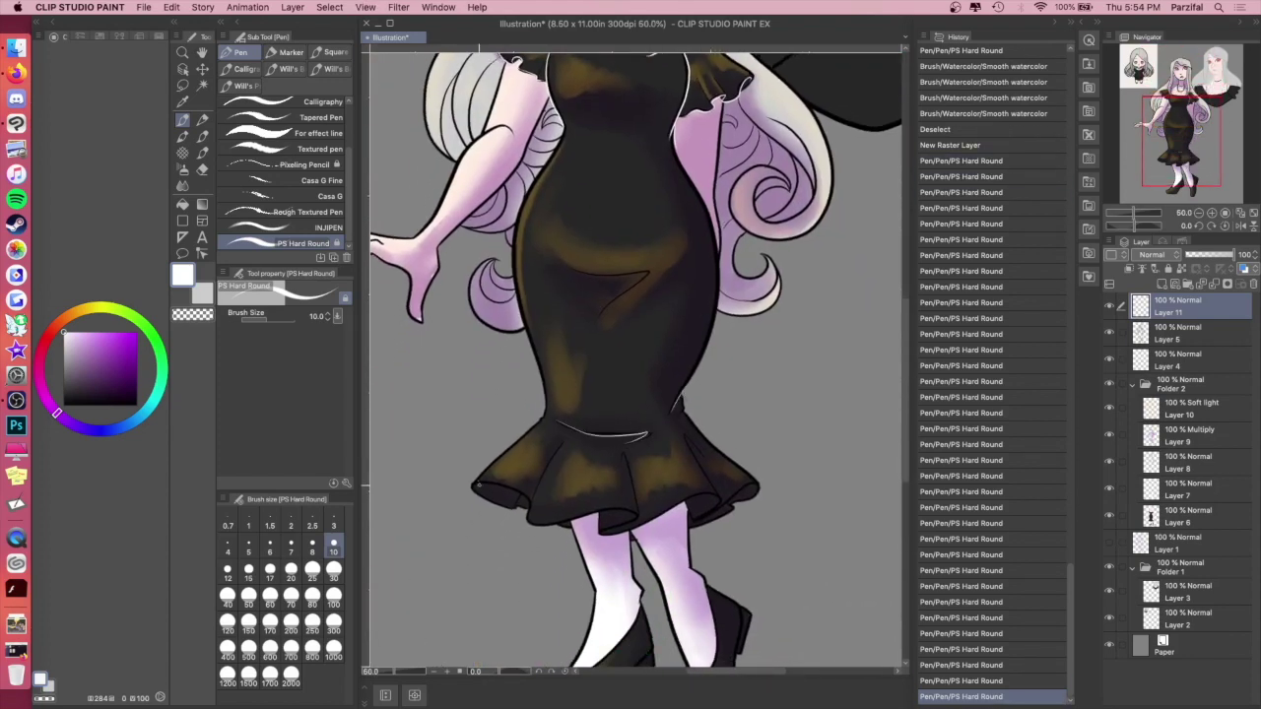
mouse_move(520, 493)
mouse_down()
mouse_move(556, 526)
mouse_move(630, 513)
mouse_move(613, 529)
mouse_move(754, 490)
mouse_up()
key(super+z)
drag(696, 520, 754, 488)
key(super+z)
mouse_move(695, 519)
mouse_down()
mouse_move(757, 487)
mouse_move(760, 501)
mouse_up()
key(super+z)
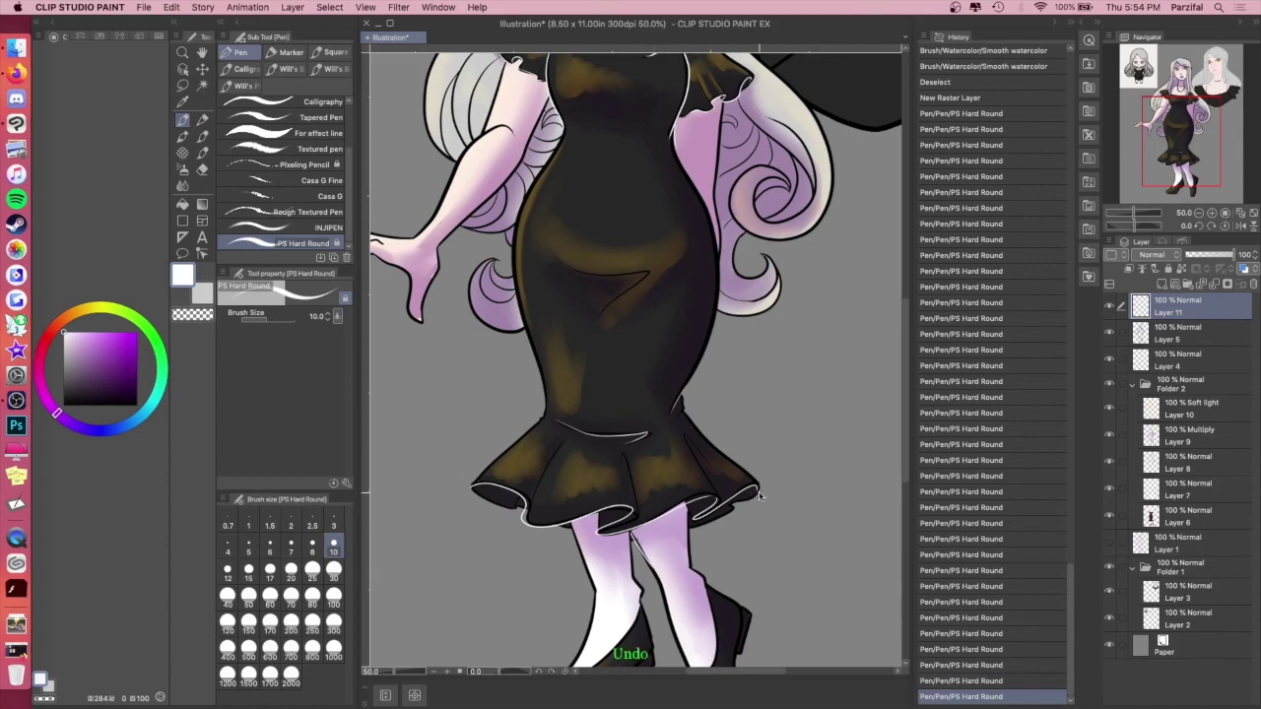
key(super+z)
key(super+z)
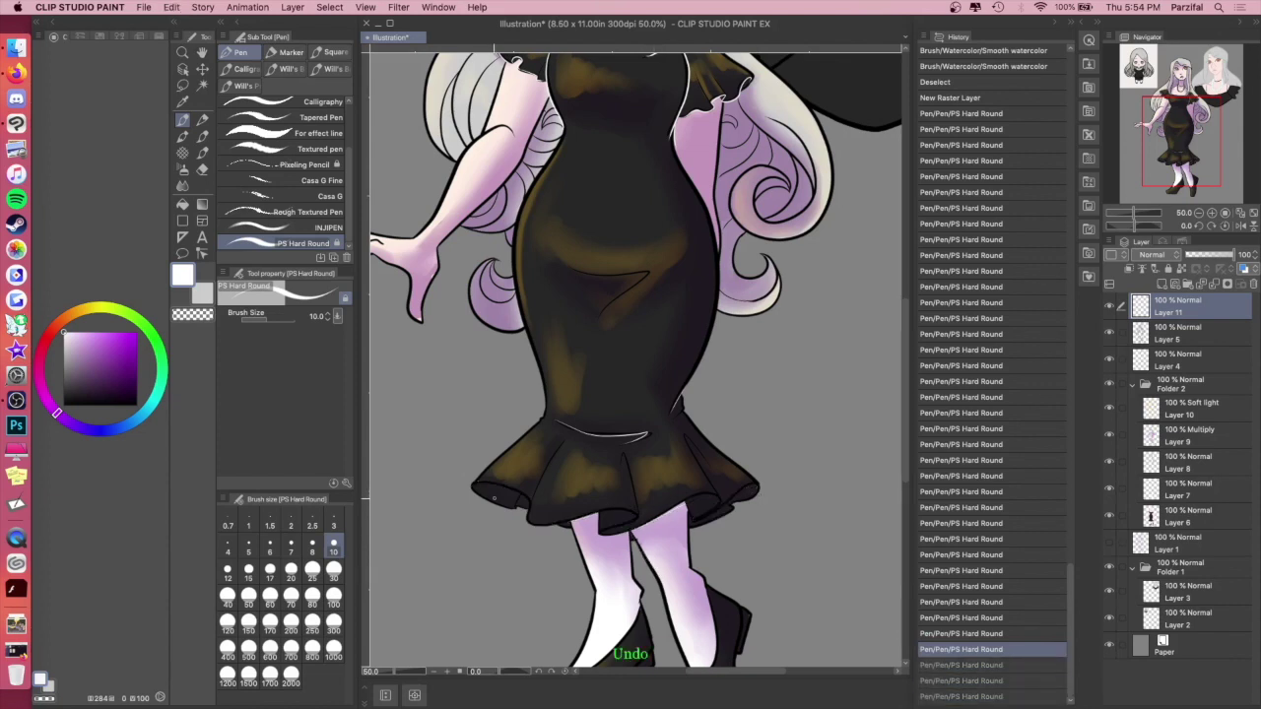
Step: Outline the wavy ruffle hem in white and add a small accent on the upper leg edge below it
mouse_move(475, 487)
mouse_down()
mouse_move(532, 517)
mouse_move(712, 497)
mouse_move(719, 516)
mouse_move(759, 487)
mouse_up()
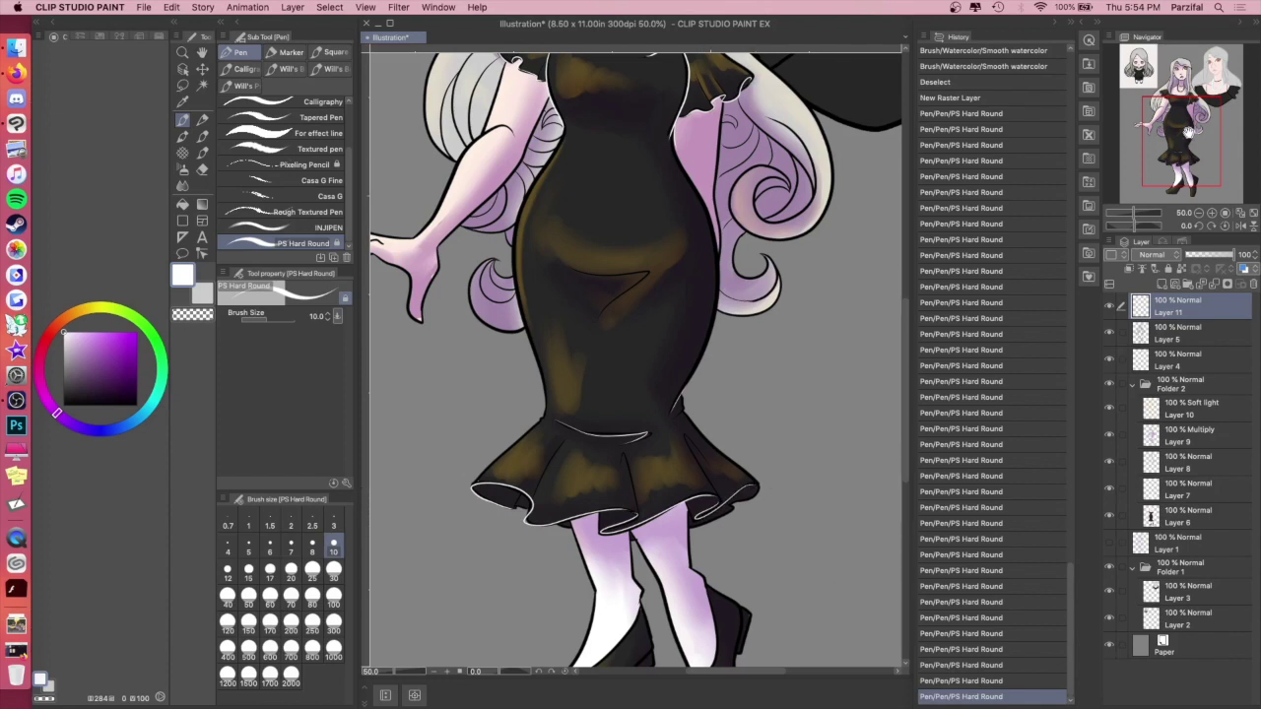
drag(1189, 132, 1190, 142)
drag(633, 472, 642, 487)
key(super+z)
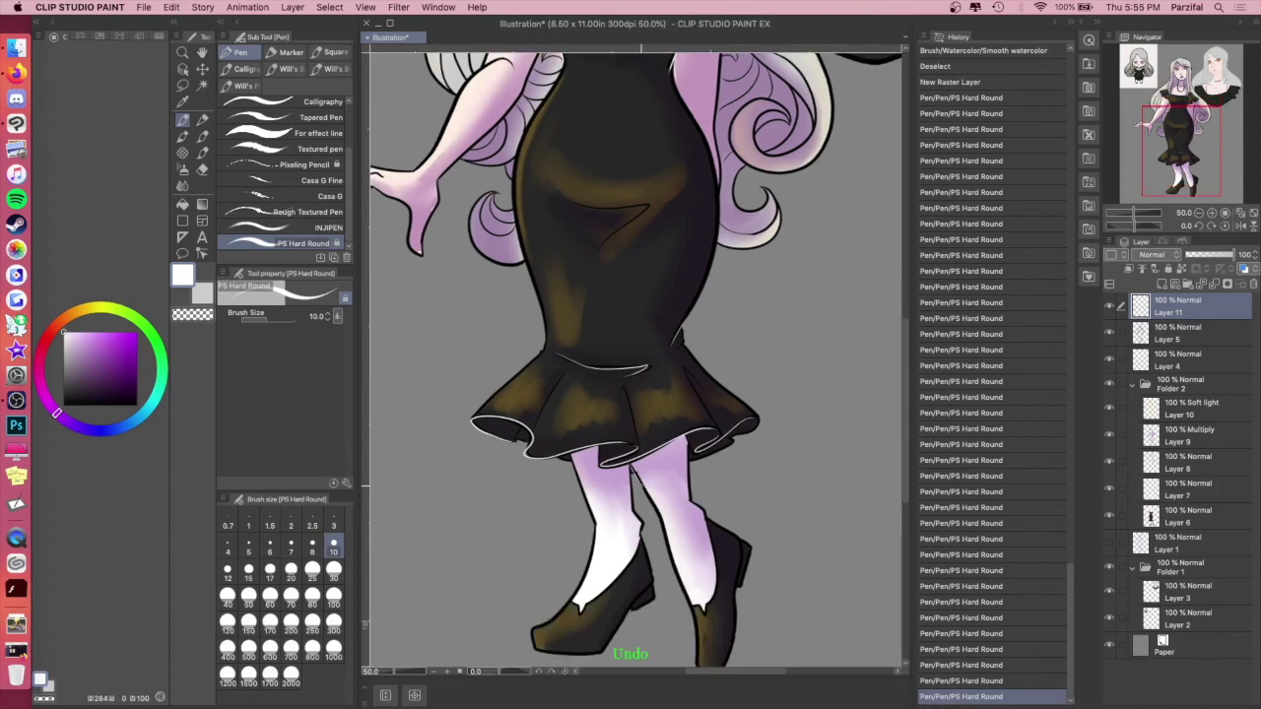
drag(570, 457, 579, 476)
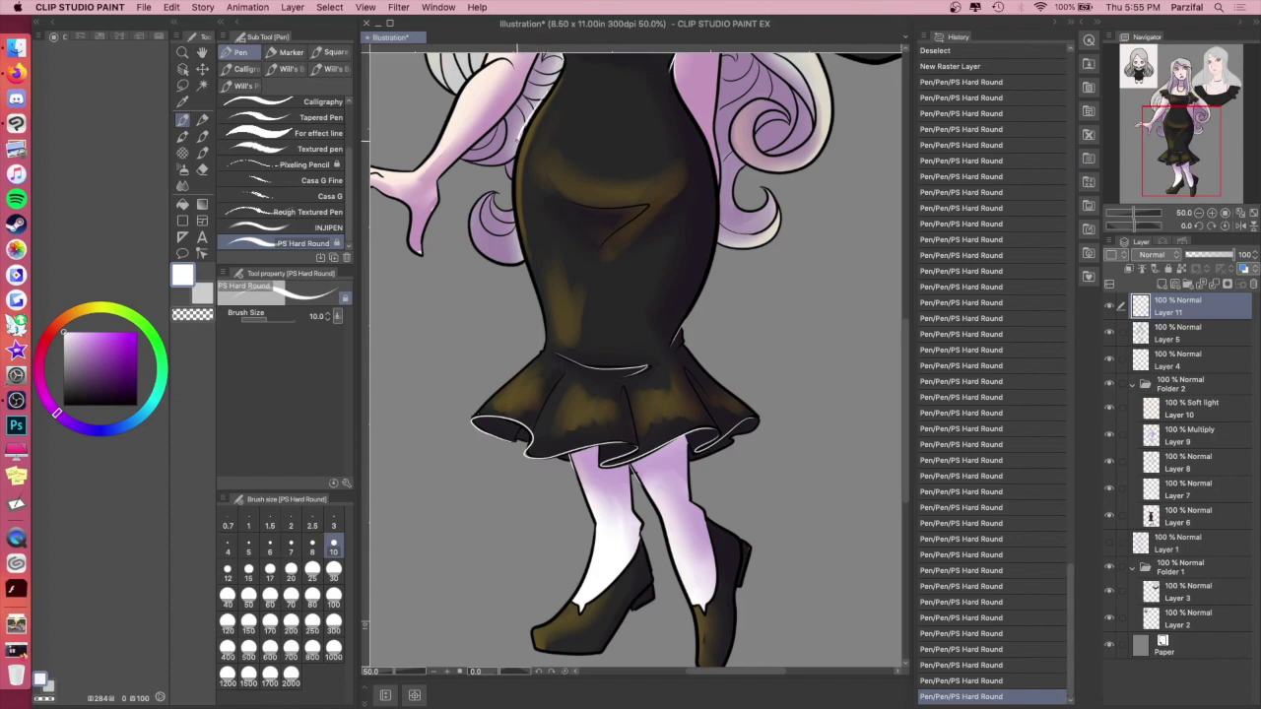
Step: Draw white rim lines along both hip edges of the dress
drag(510, 171, 524, 267)
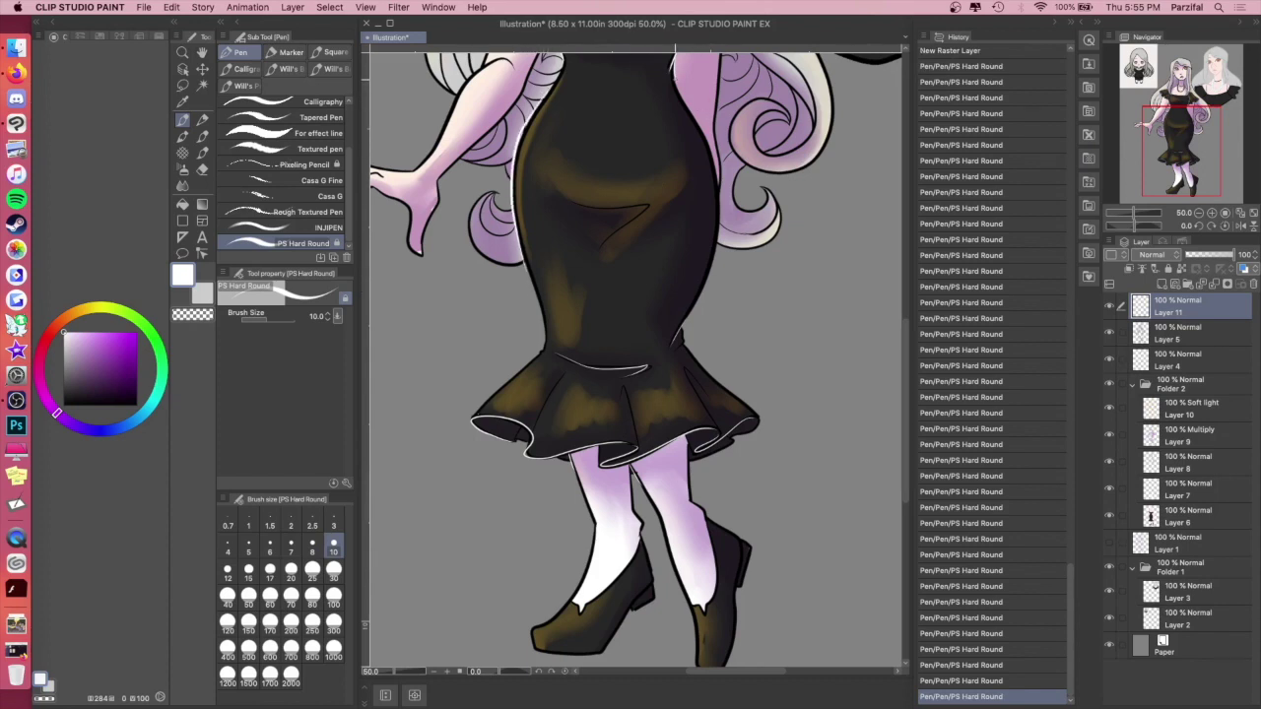
key(super+z)
mouse_move(686, 104)
mouse_down()
mouse_move(706, 134)
mouse_move(695, 118)
mouse_move(720, 226)
mouse_up()
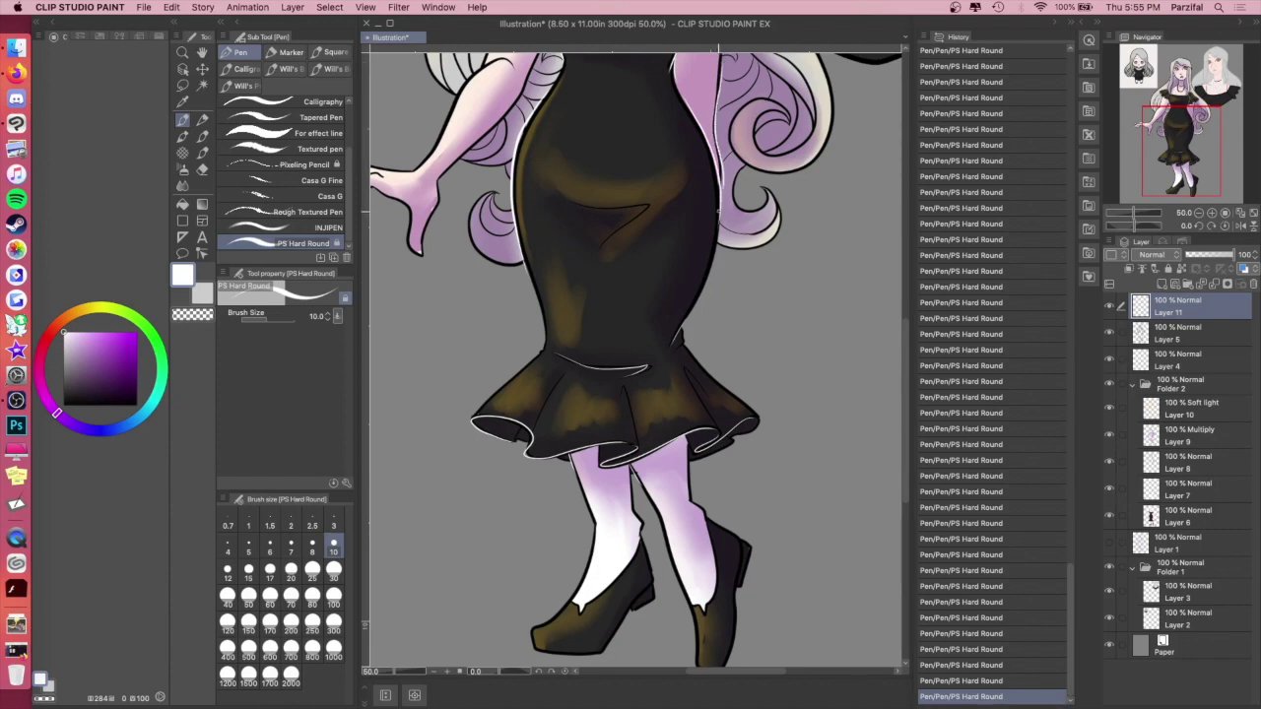
key(super+z)
drag(715, 114, 724, 190)
Step: Add white accents along the jawline and beneath the bust of the dress
drag(1170, 175, 1187, 110)
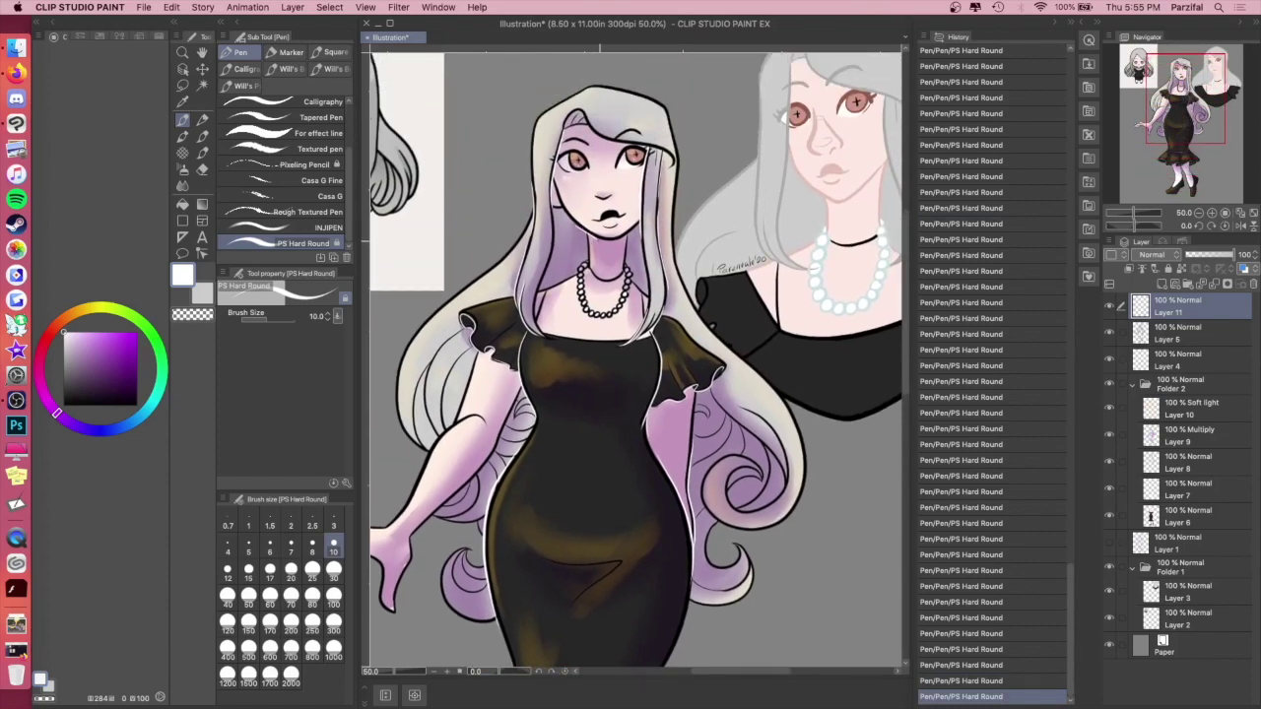
key(super+z)
mouse_move(566, 215)
mouse_down()
mouse_move(599, 239)
mouse_move(633, 231)
mouse_up()
key(super+minus)
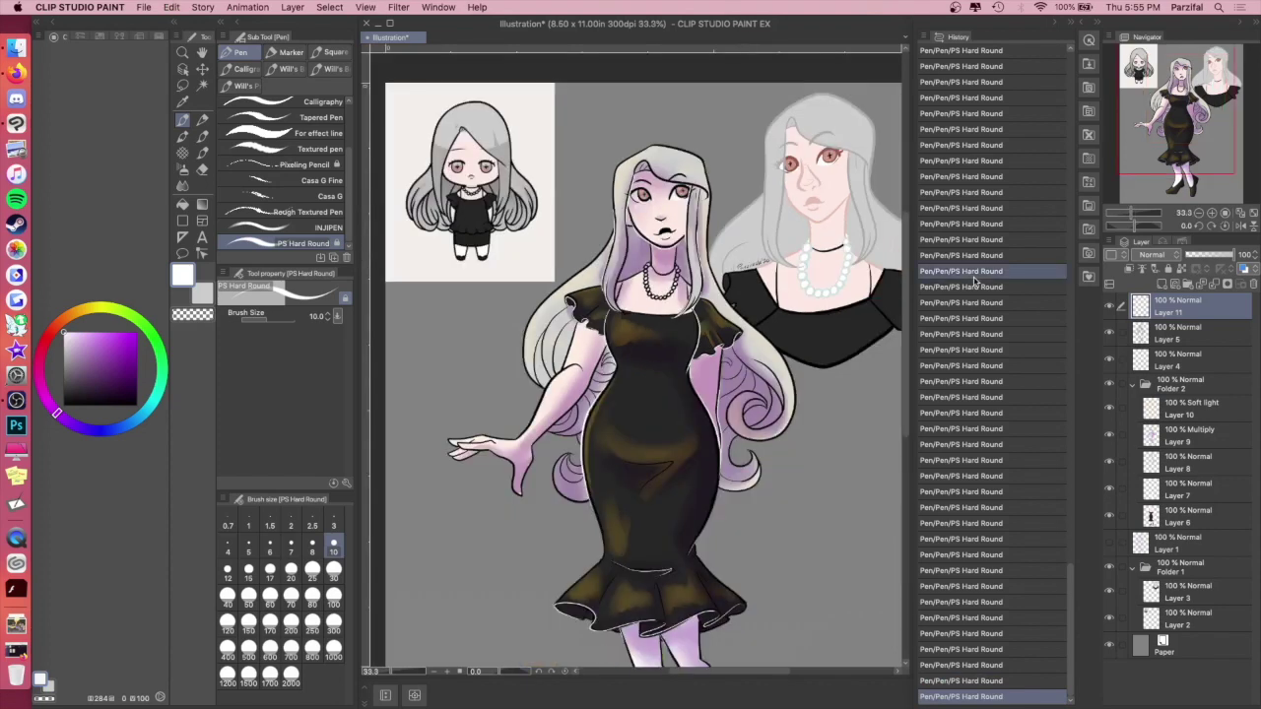
key(super+z)
key(super+shift+z)
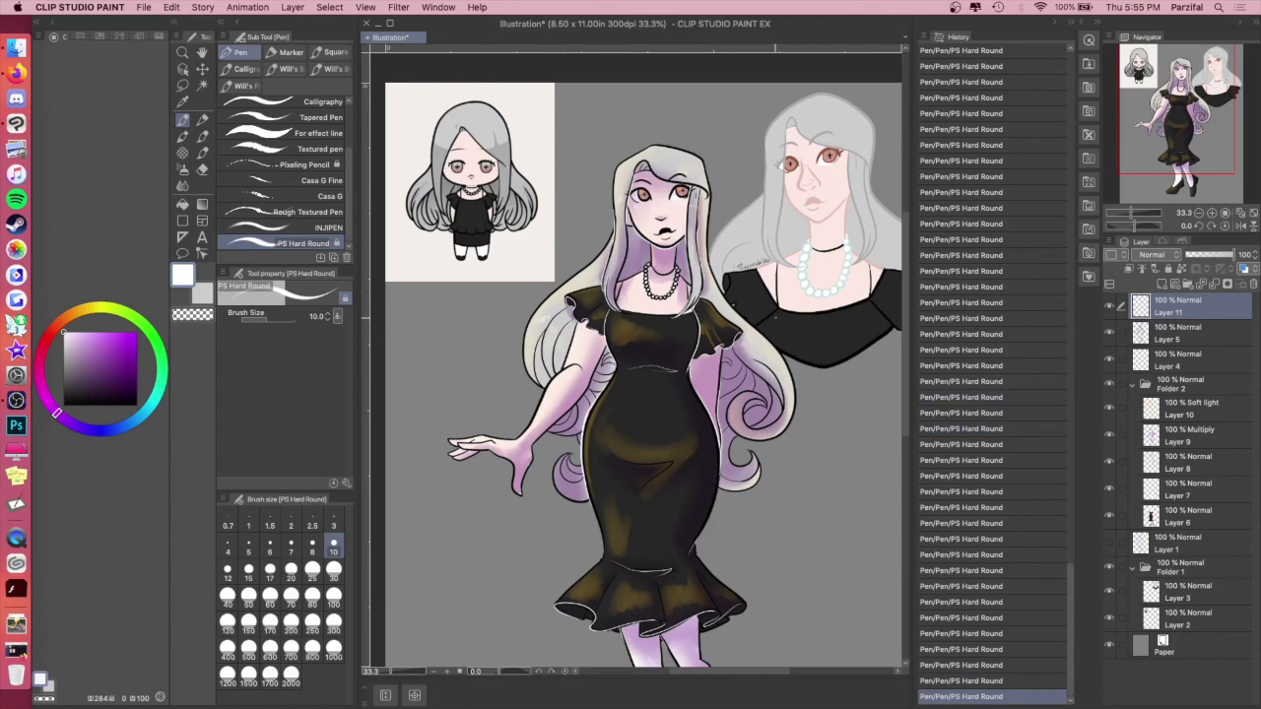
Step: Fit the whole page in view and hide Folder 1 with the reference drawings
key(super+minus)
drag(1183, 136, 1206, 154)
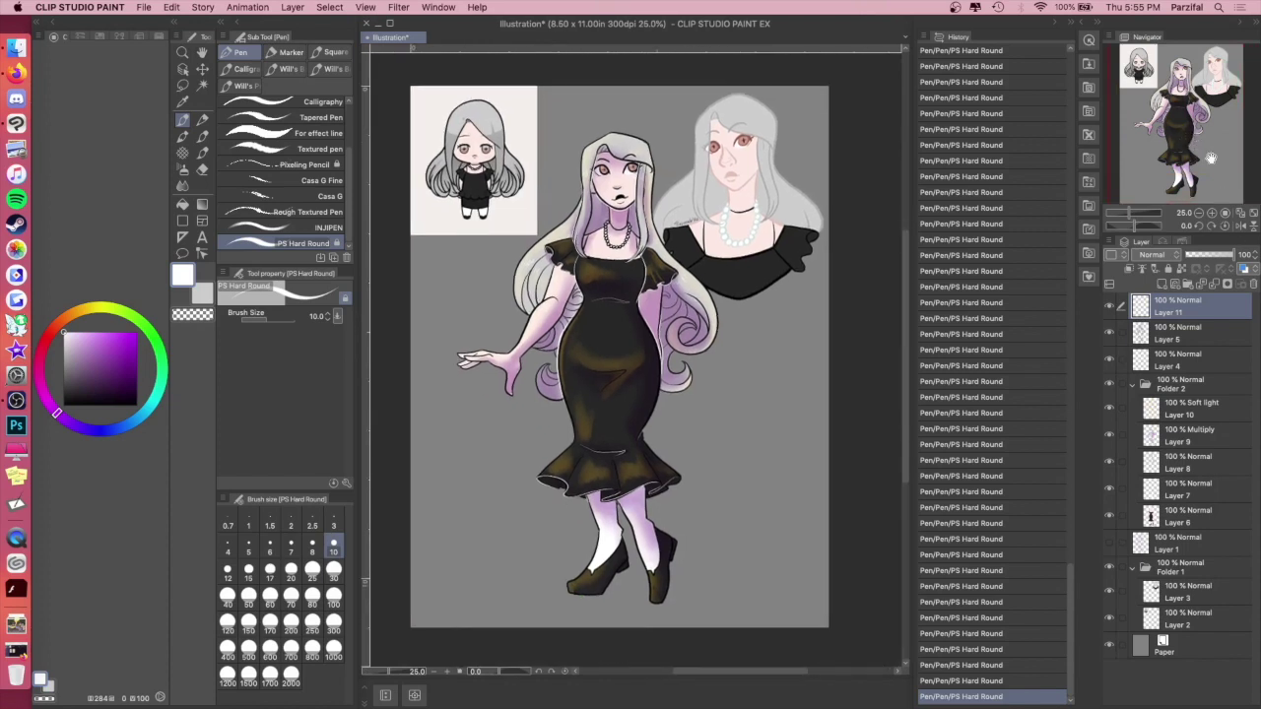
click(1110, 569)
Step: Auto-select the area around the figure on Layer 5, invert the selection, and expand it slightly
click(204, 69)
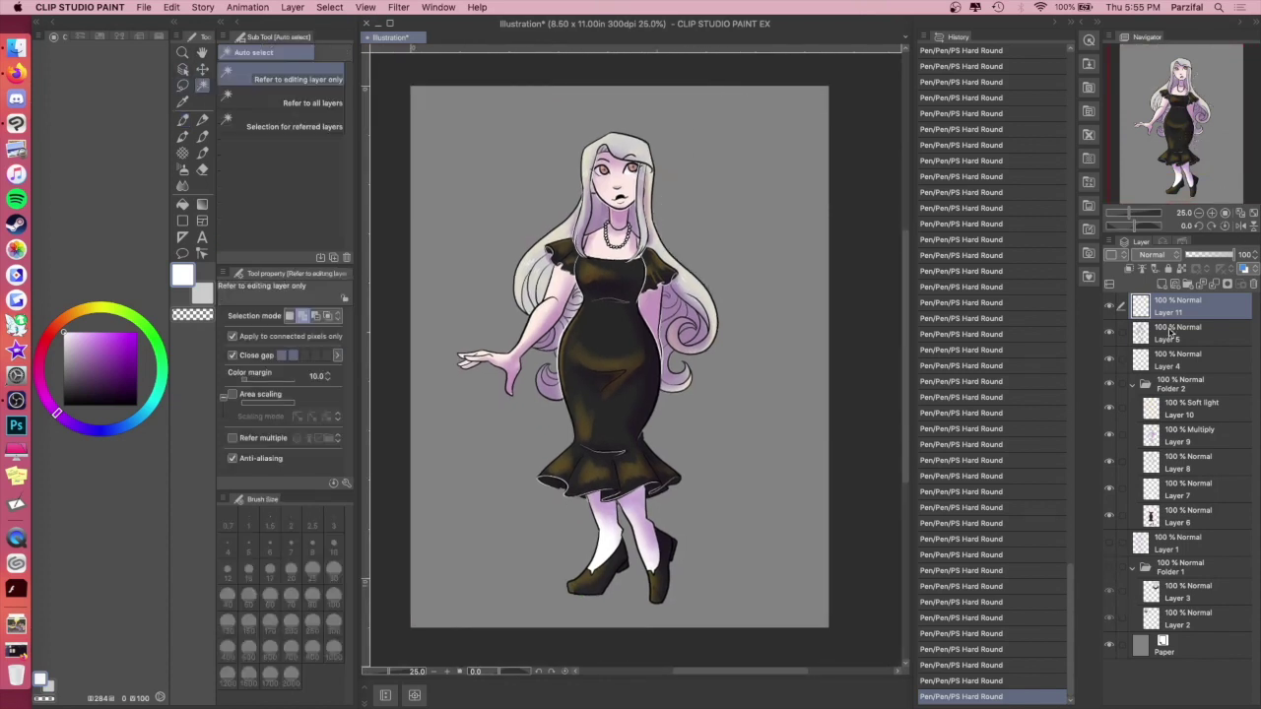
click(1171, 333)
click(685, 581)
key(super+shift+i)
click(530, 626)
click(729, 347)
Step: Add a new raster layer and place it directly beneath Layer 6 in Folder 2
click(182, 203)
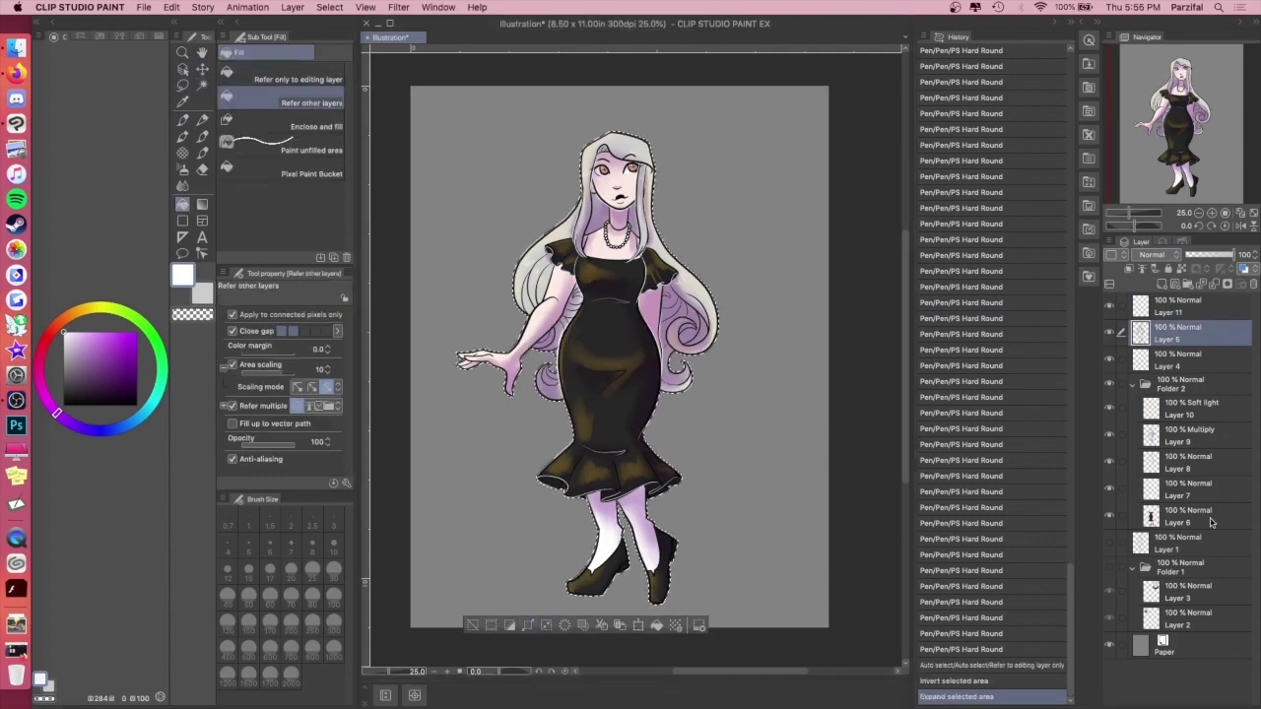
click(1213, 521)
click(1162, 284)
drag(1187, 521, 1186, 554)
Step: Fill the figure selection with white, referring only to the editing layer, and deselect it
click(434, 169)
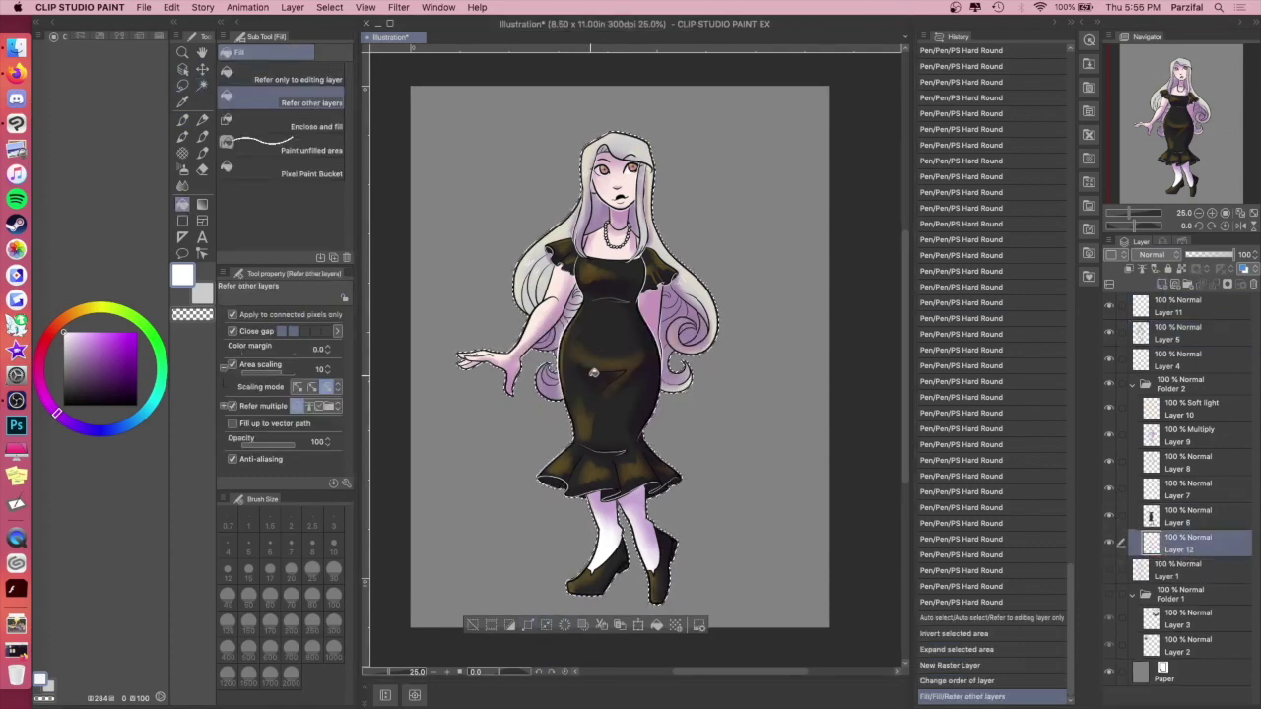
key(super+z)
click(298, 79)
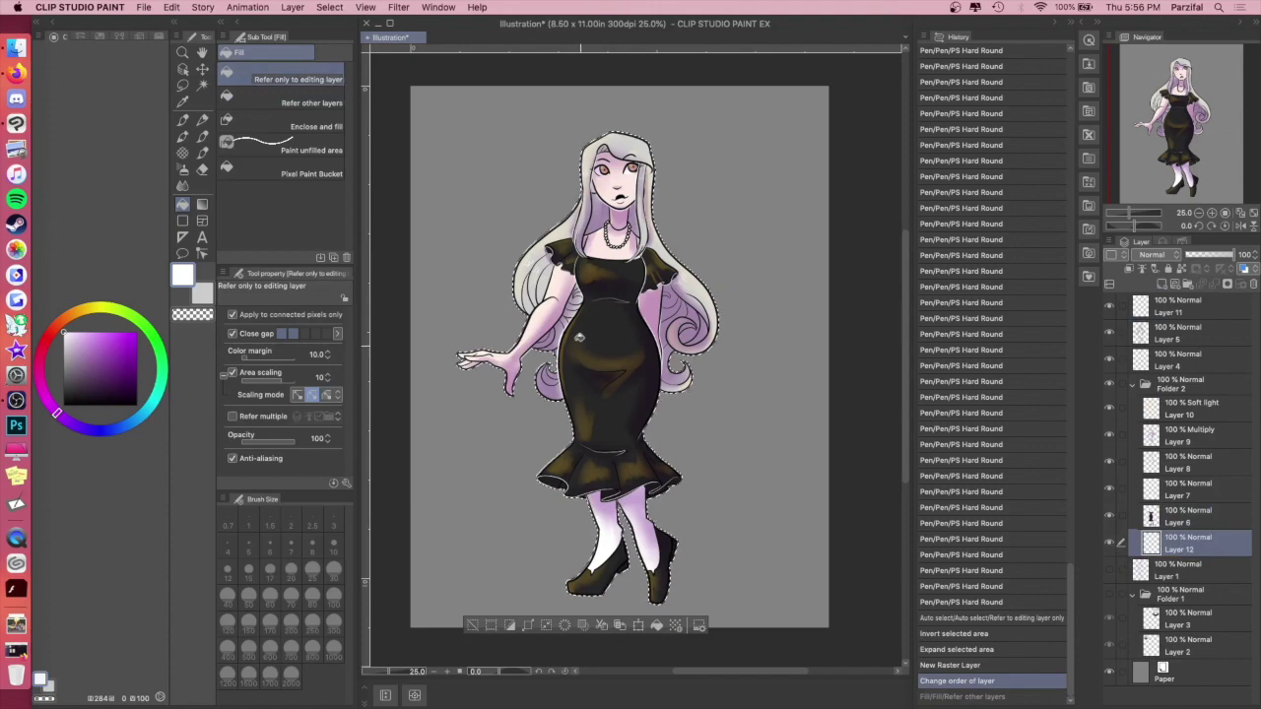
click(567, 370)
key(super+d)
Step: Switch Layer 9 to Normal, sample its lavender from the figure, and return the layer to Multiply
scroll(567, 371, up, 1)
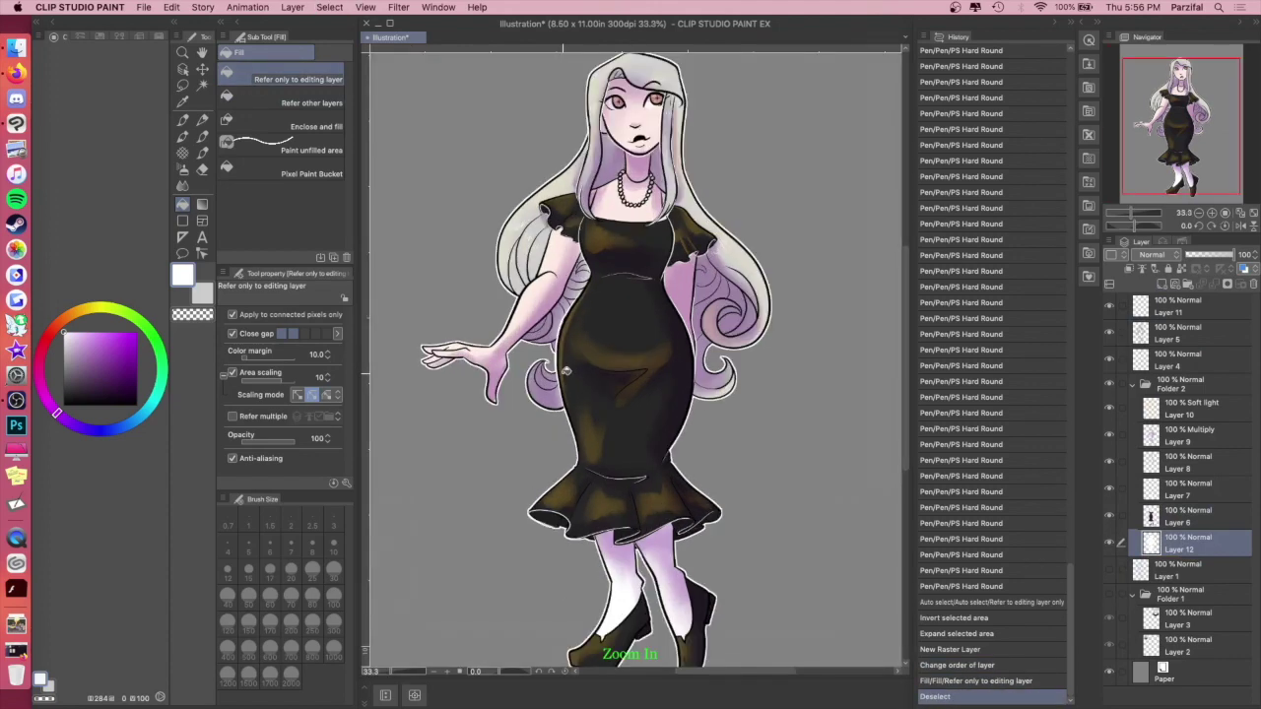
click(1189, 434)
click(1155, 256)
click(1151, 267)
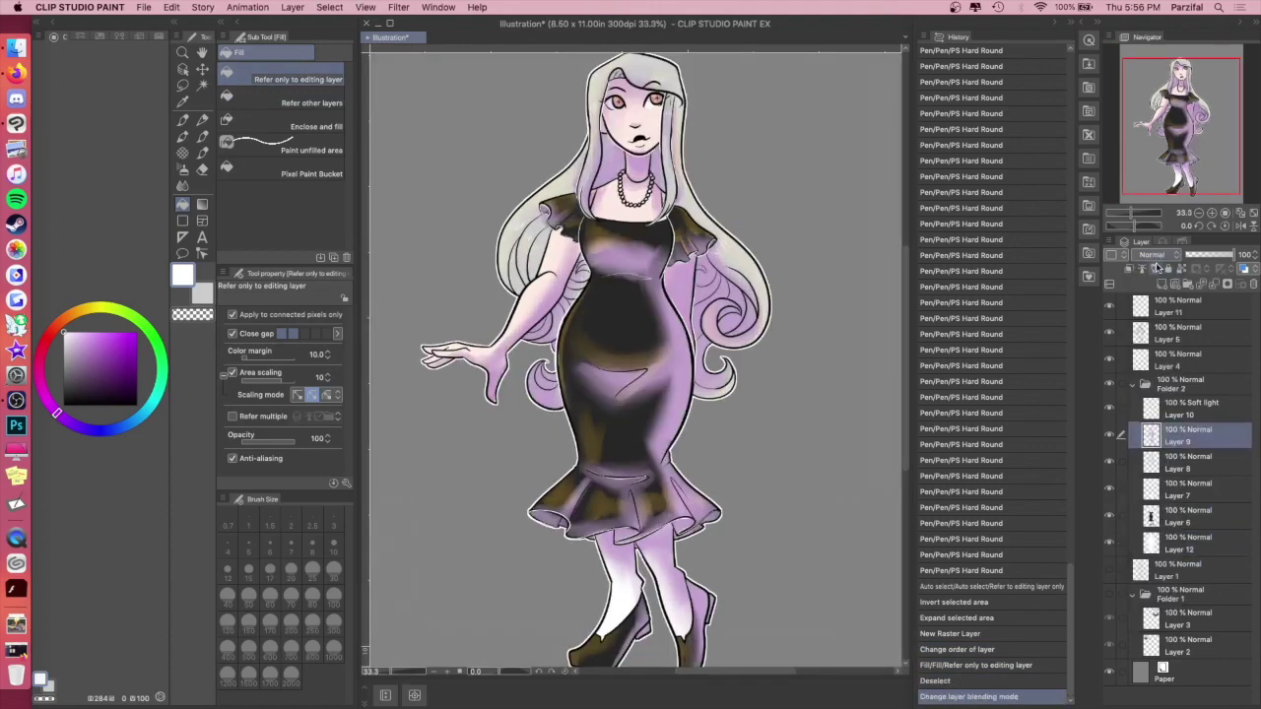
key(i)
click(688, 397)
click(1153, 254)
click(1158, 294)
Step: Add lavender shading to the outstretched hand with Smooth watercolor at size 17
click(184, 138)
click(183, 139)
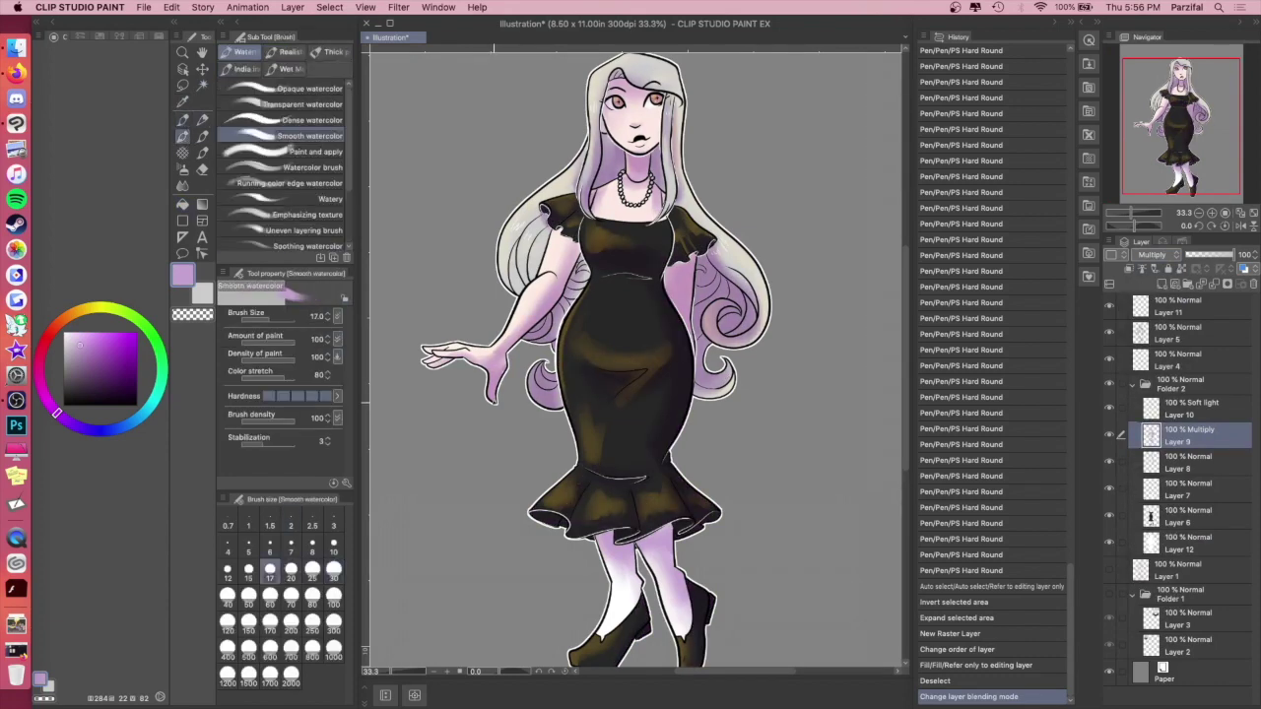
drag(499, 377, 503, 356)
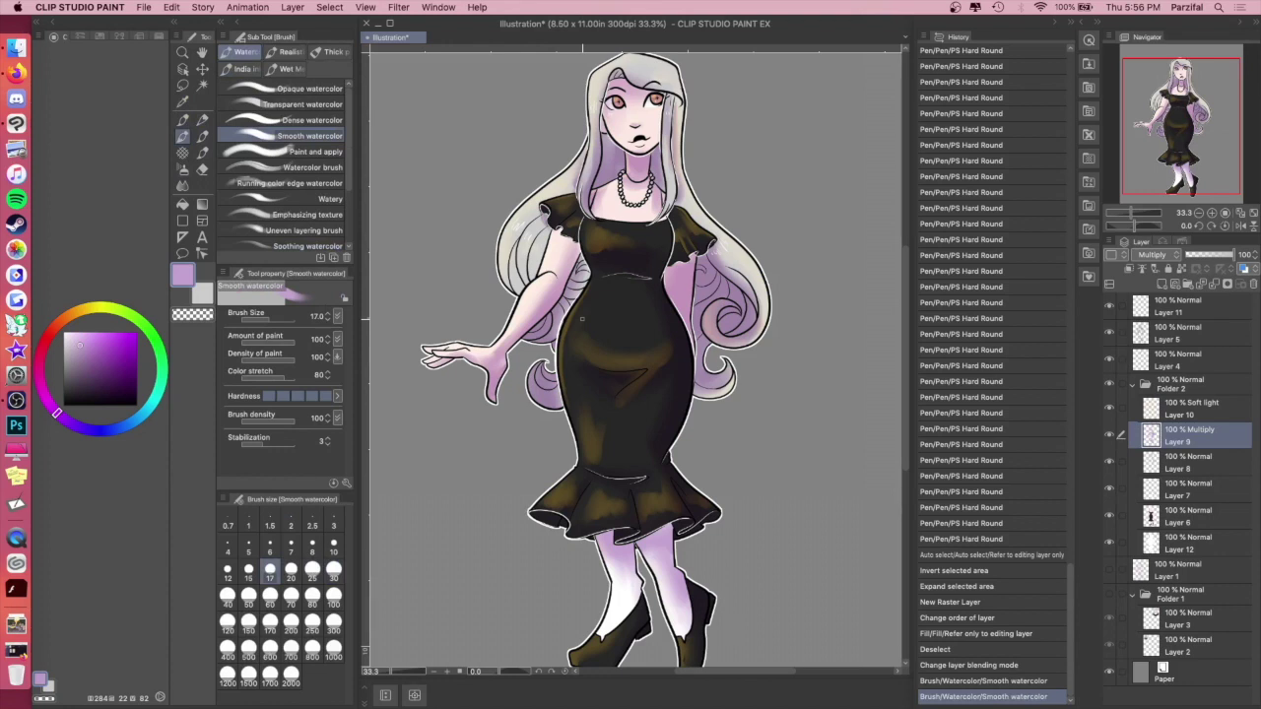
Step: Sample the dress's black and touch up the left end of the ruffle on Layer 6 with PS Hard Round
key(i)
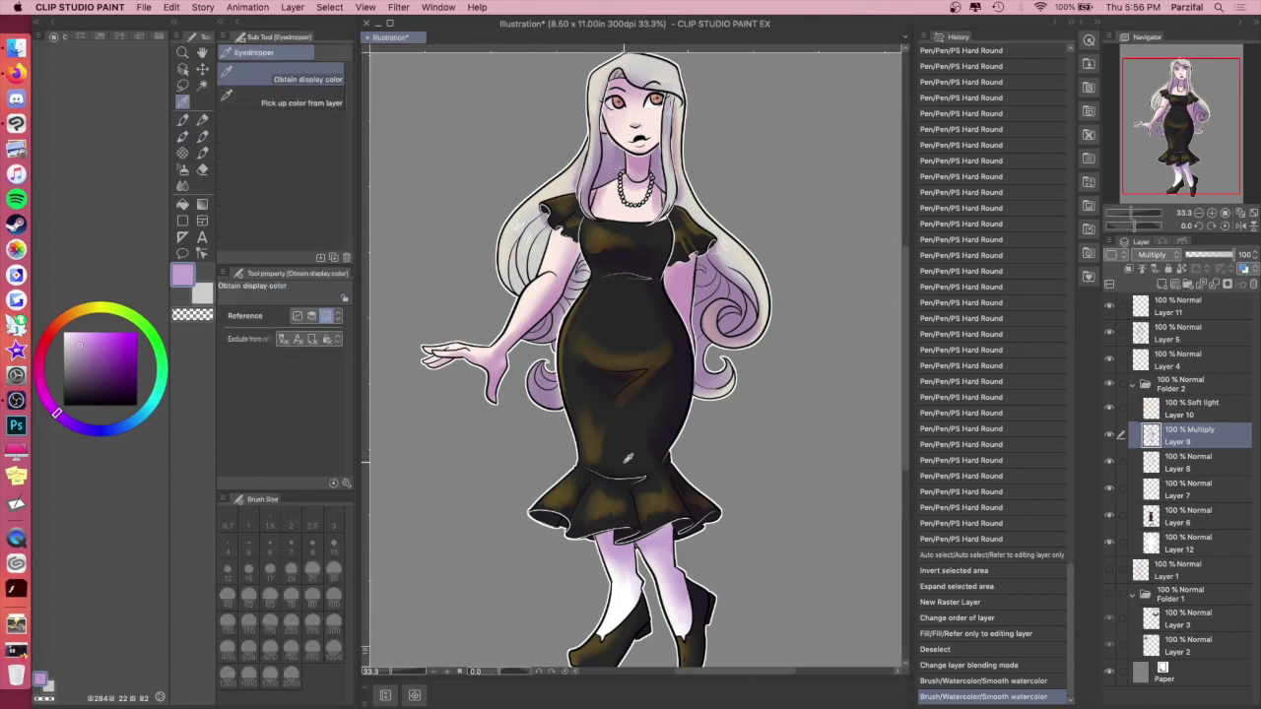
click(634, 454)
click(182, 120)
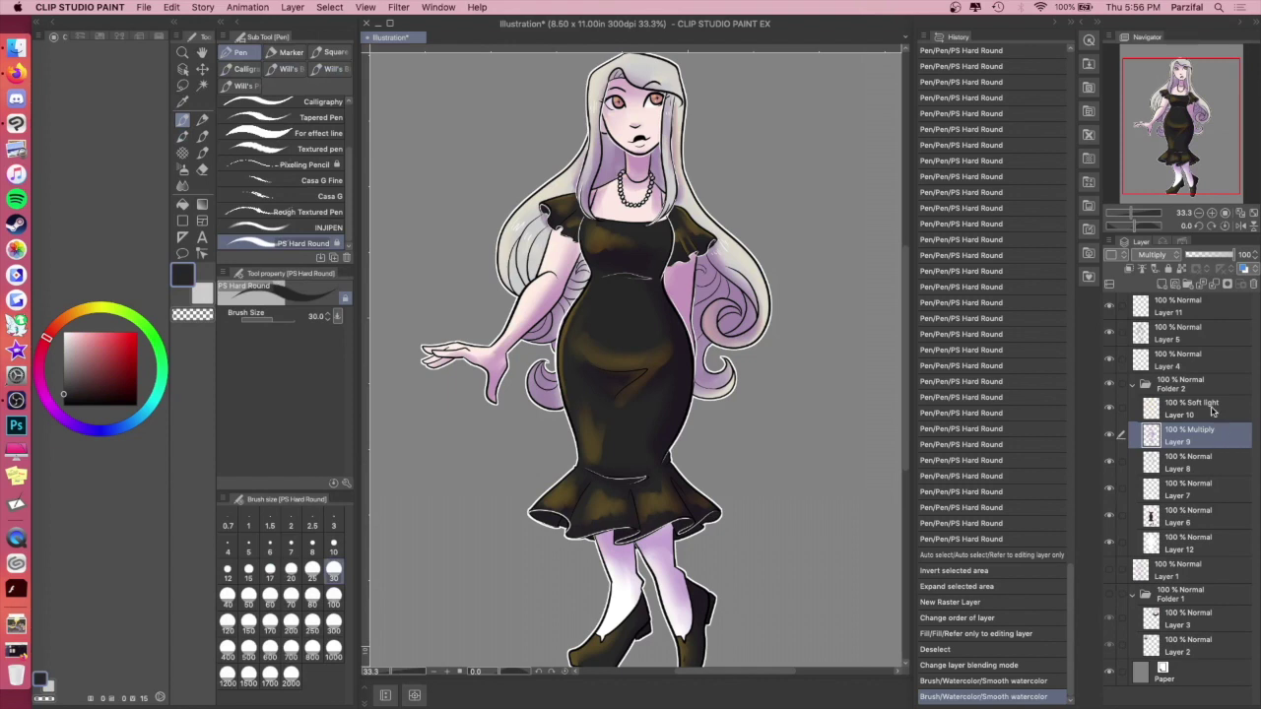
click(1164, 513)
drag(537, 508, 541, 507)
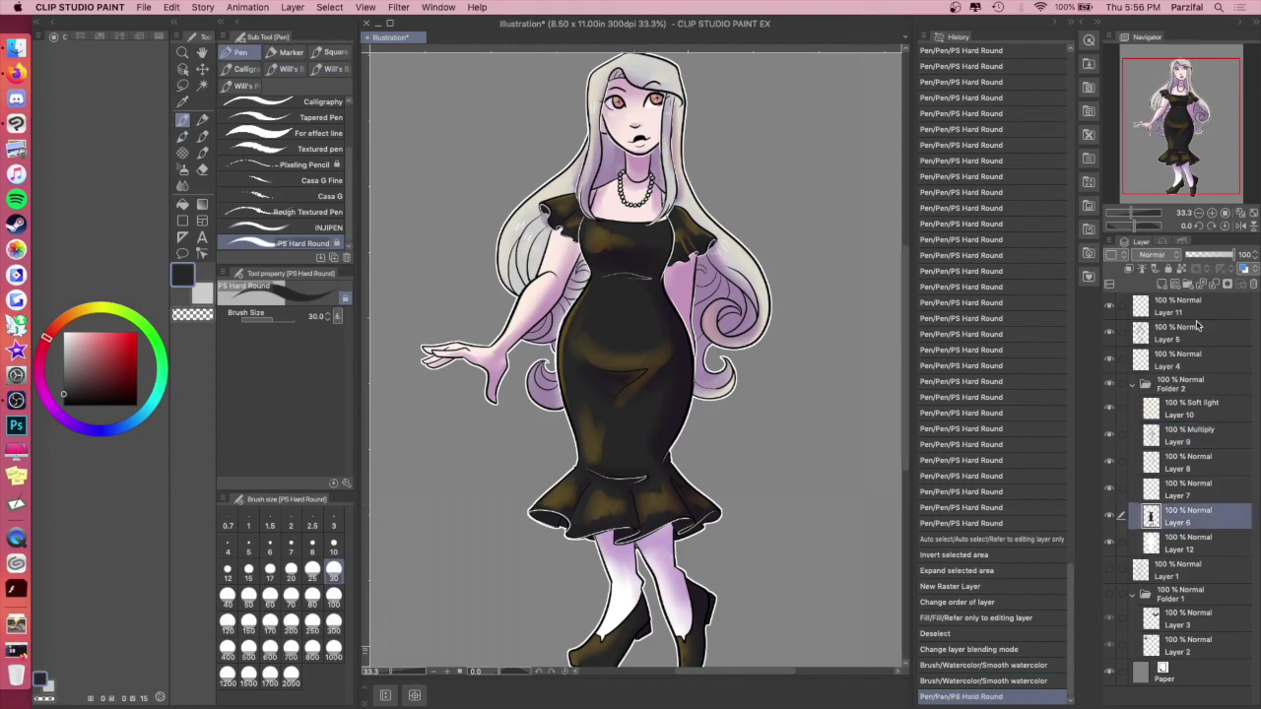
Step: Draw white fold lines down the skirt ruffle on Layer 11 with the pen at size 8
click(1197, 313)
click(65, 336)
click(312, 543)
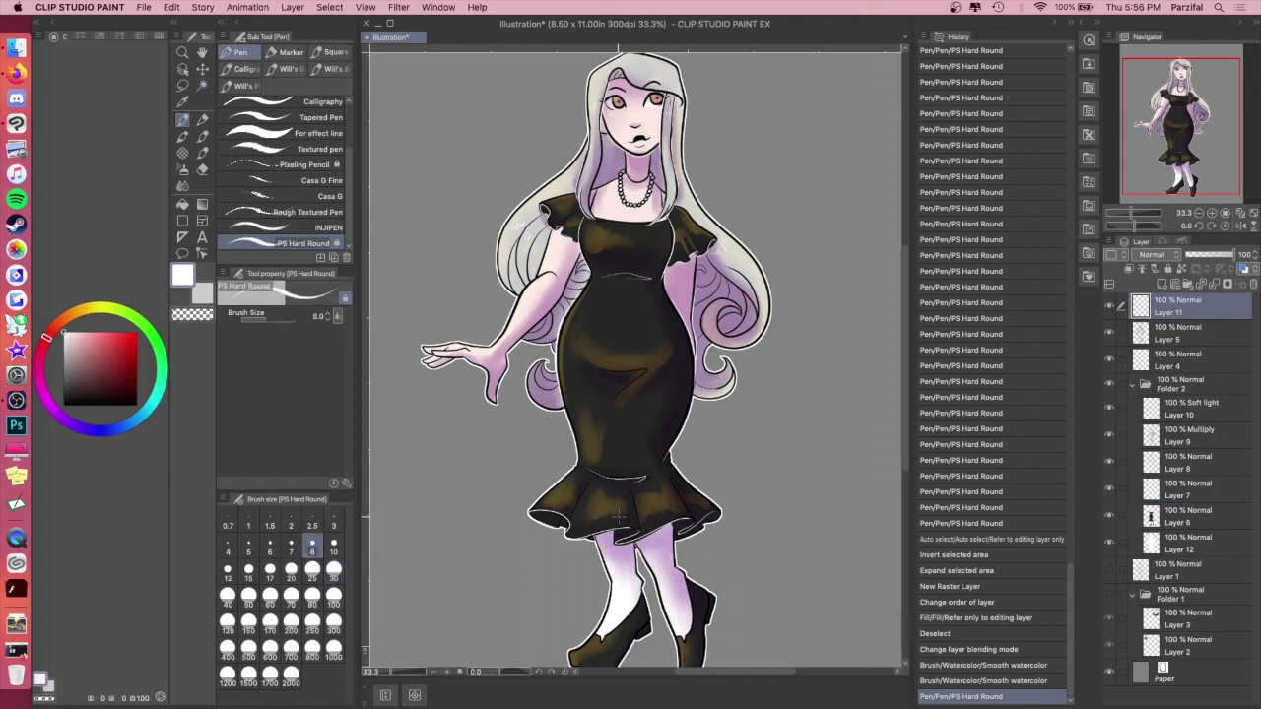
drag(590, 481, 593, 478)
drag(638, 532, 633, 489)
drag(687, 504, 675, 482)
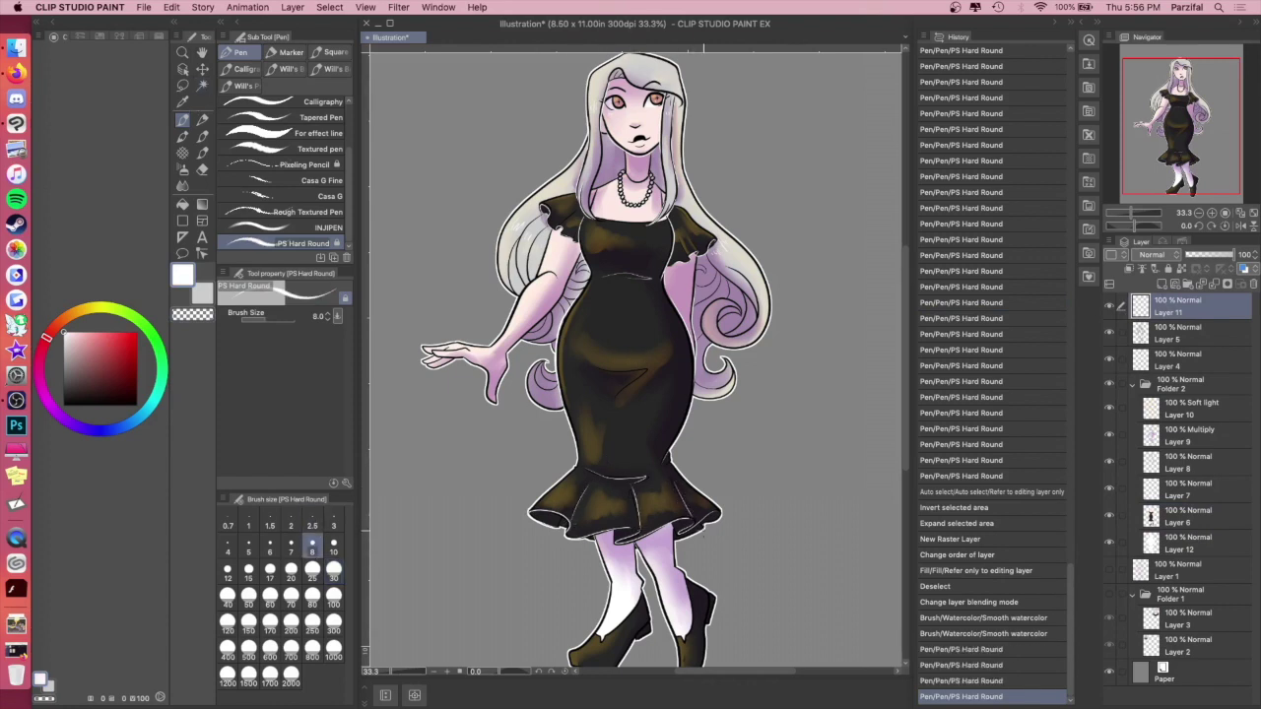
drag(703, 523, 701, 527)
drag(568, 519, 575, 497)
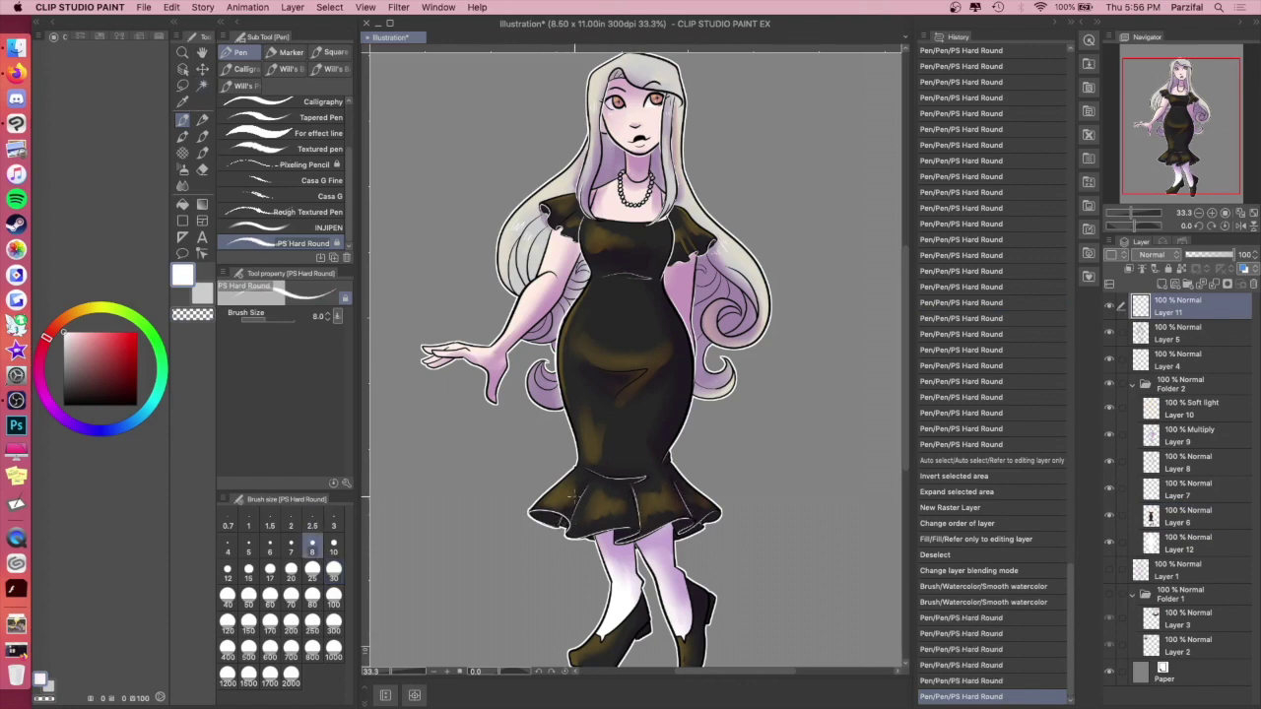
Step: Bring the whole page into view and hide the Paper layer for a transparent background
key(super+minus)
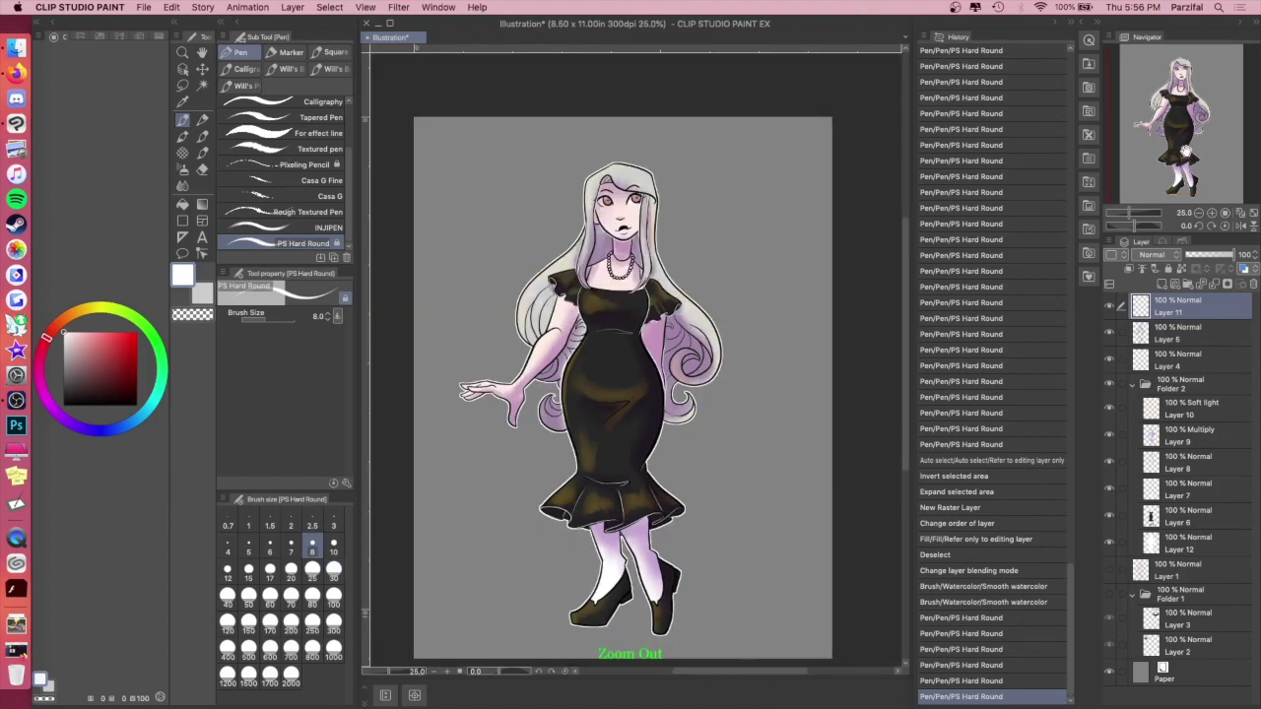
drag(1185, 153, 1187, 161)
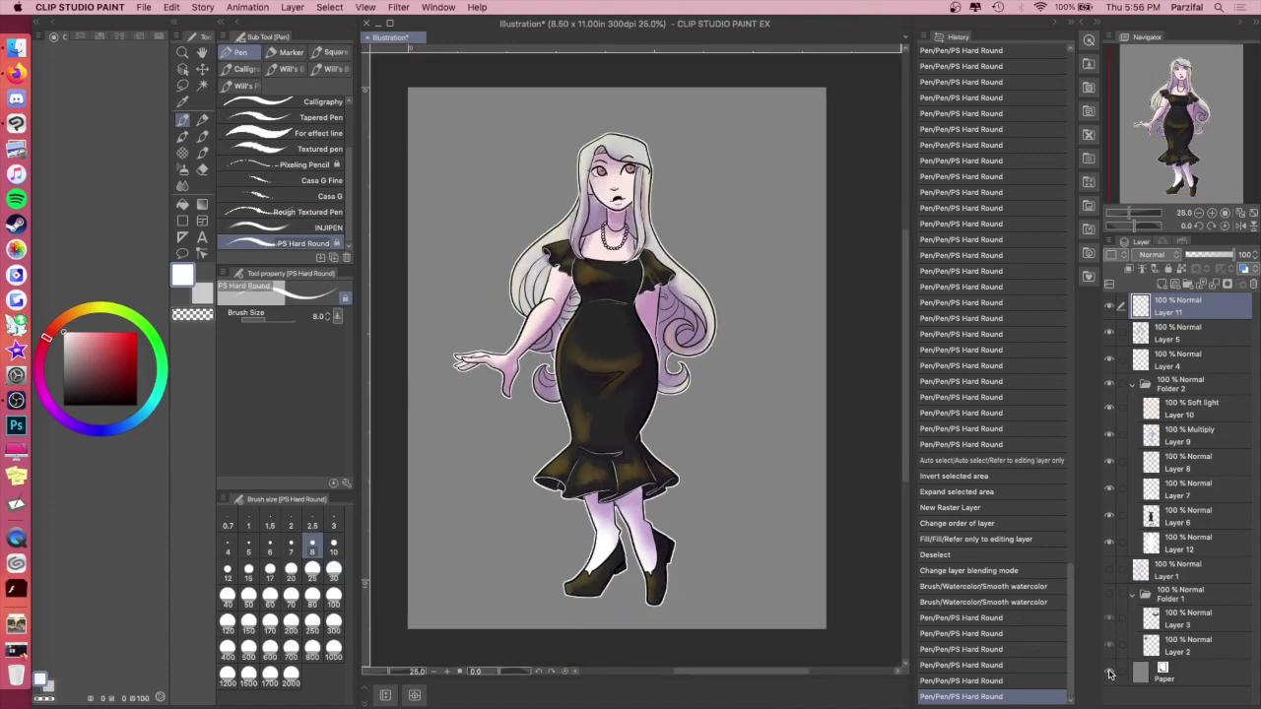
click(1109, 674)
Step: Draw a row of short black trim strokes beneath the ruffle hem on Layer 11 at pen size 10
key(super+plus)
key(super+plus)
key(super+plus)
drag(1154, 134, 1163, 181)
click(137, 405)
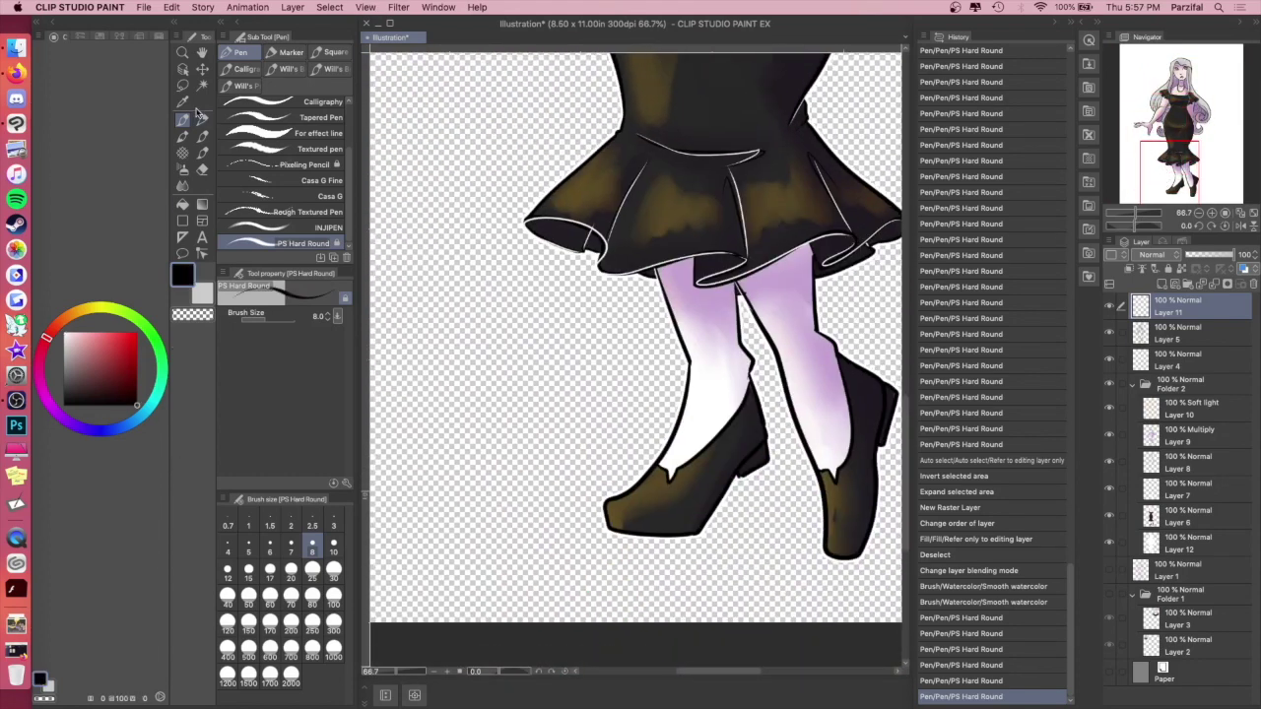
click(335, 545)
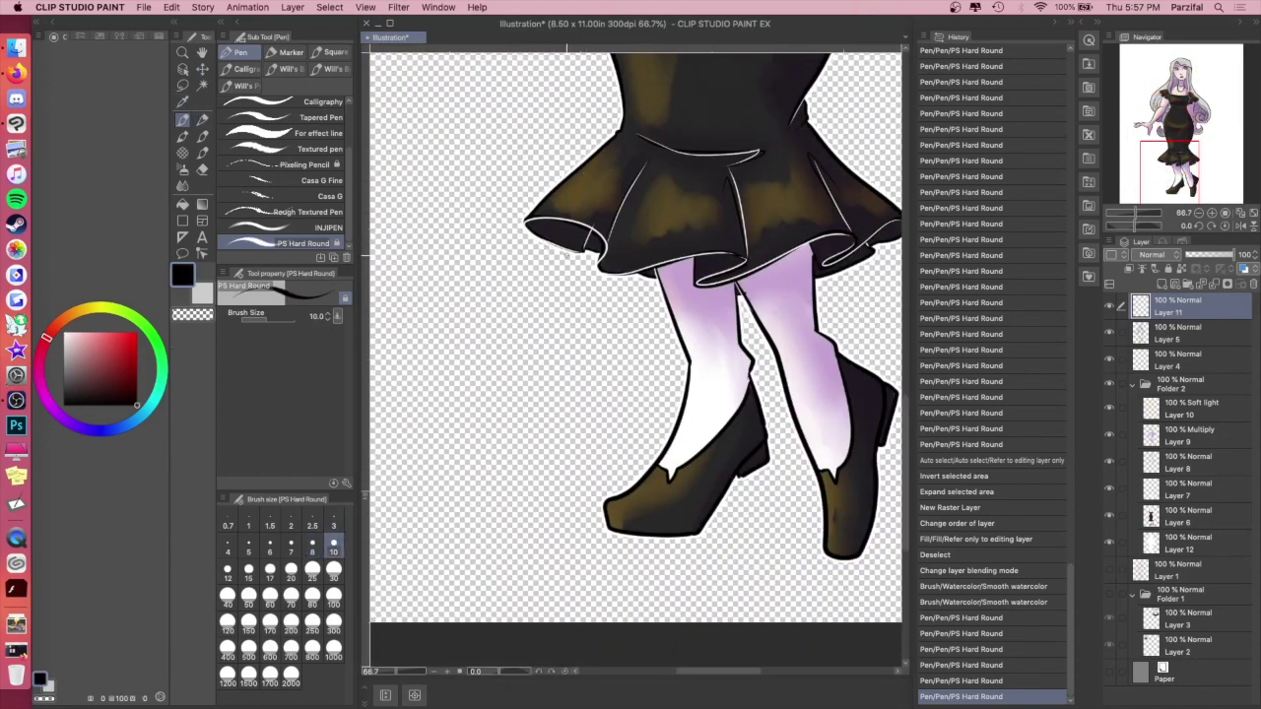
drag(558, 259, 556, 270)
drag(555, 259, 563, 273)
drag(566, 262, 572, 277)
drag(574, 265, 584, 280)
drag(587, 272, 633, 294)
key(super+minus)
click(1179, 123)
key(super+minus)
key(super+minus)
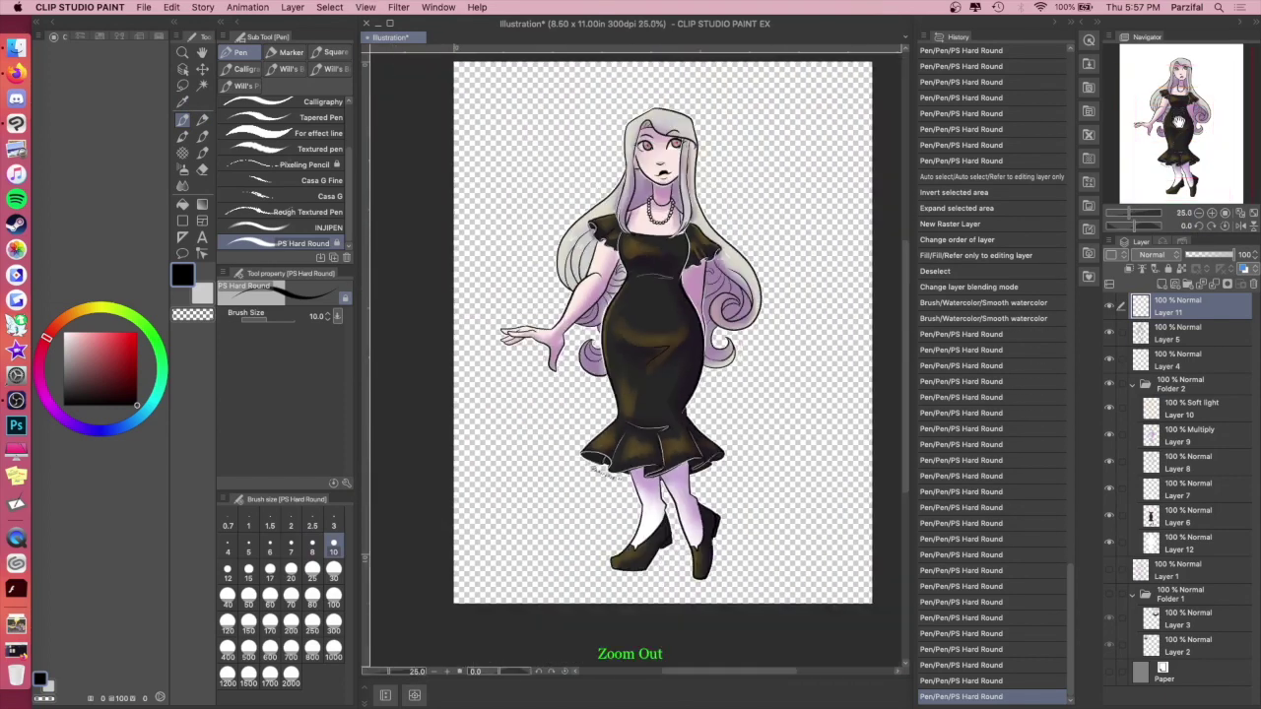
drag(1180, 125, 1182, 119)
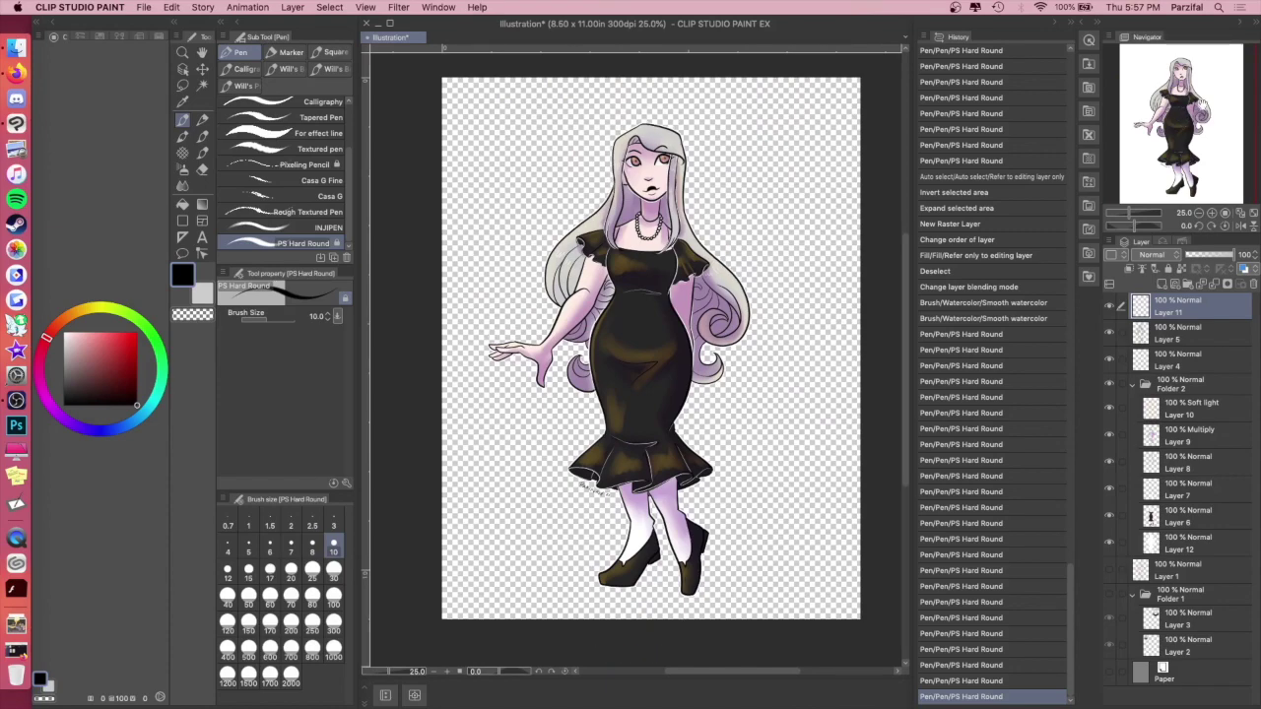